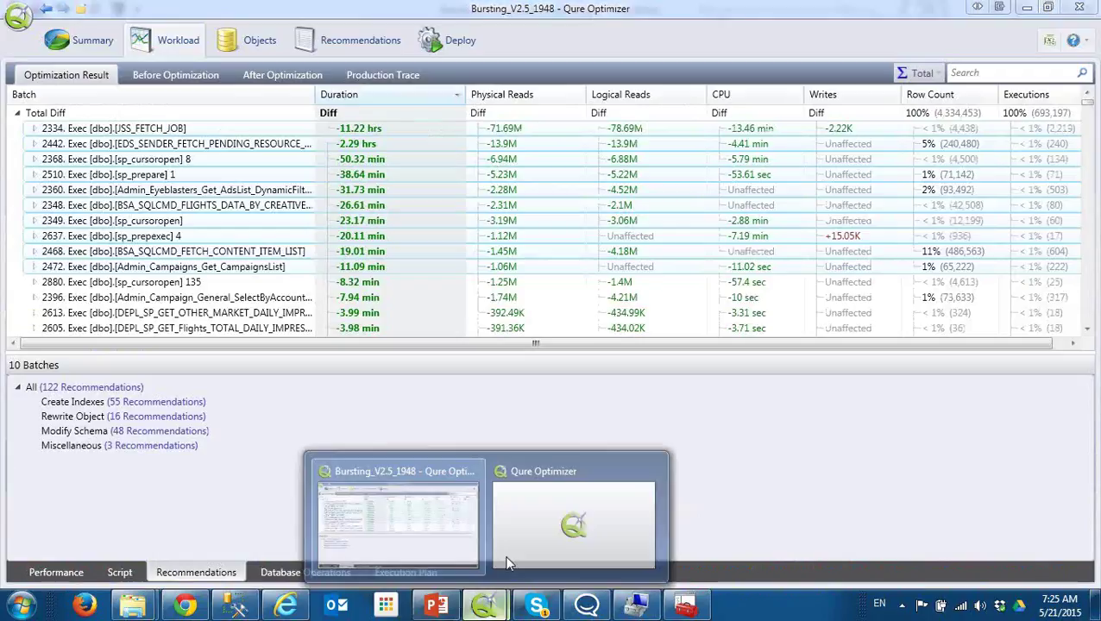
Bring up the Qure Optimizer start page window and begin a new optimization in Trial Optimization mode
{"action": "left_click", "coordinate": [508, 561]}
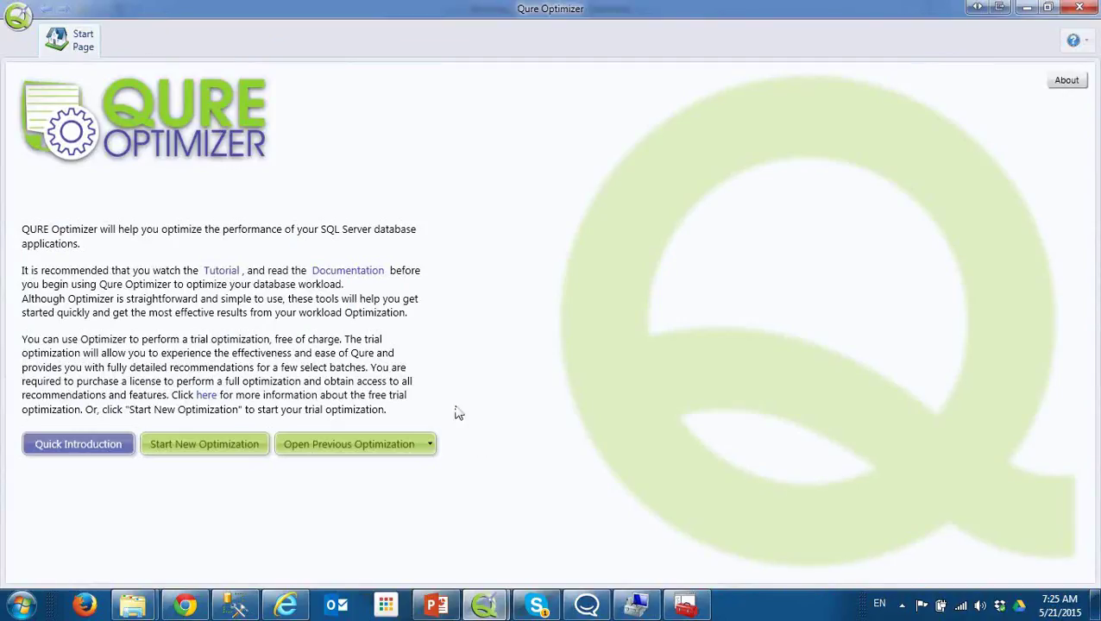
{"action": "left_click", "coordinate": [226, 455]}
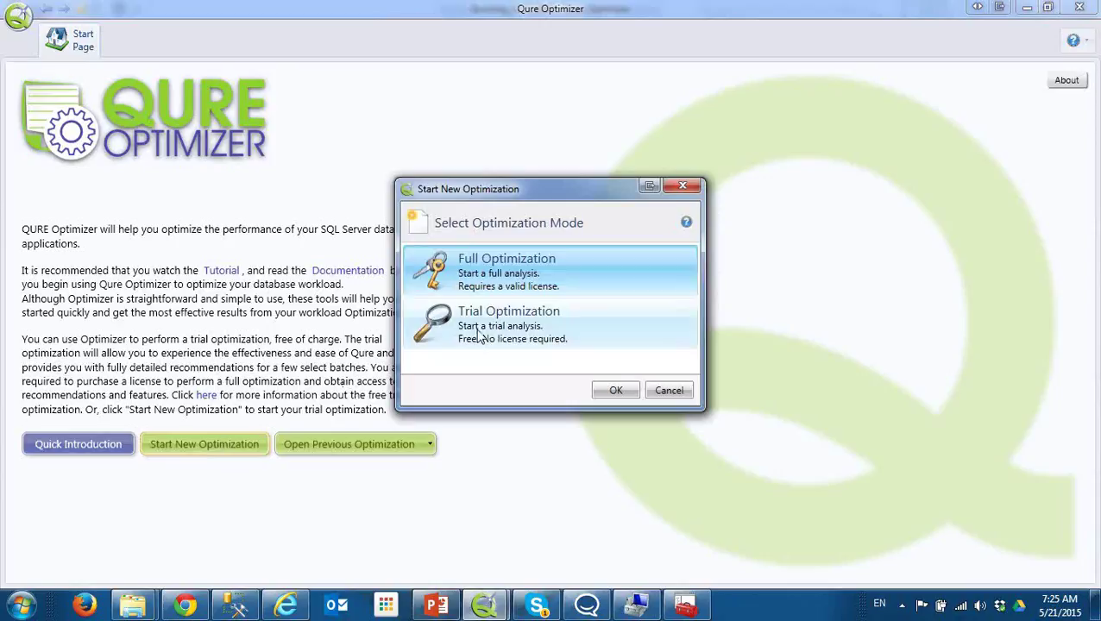
{"action": "left_click", "coordinate": [561, 319]}
{"action": "left_click", "coordinate": [624, 393]}
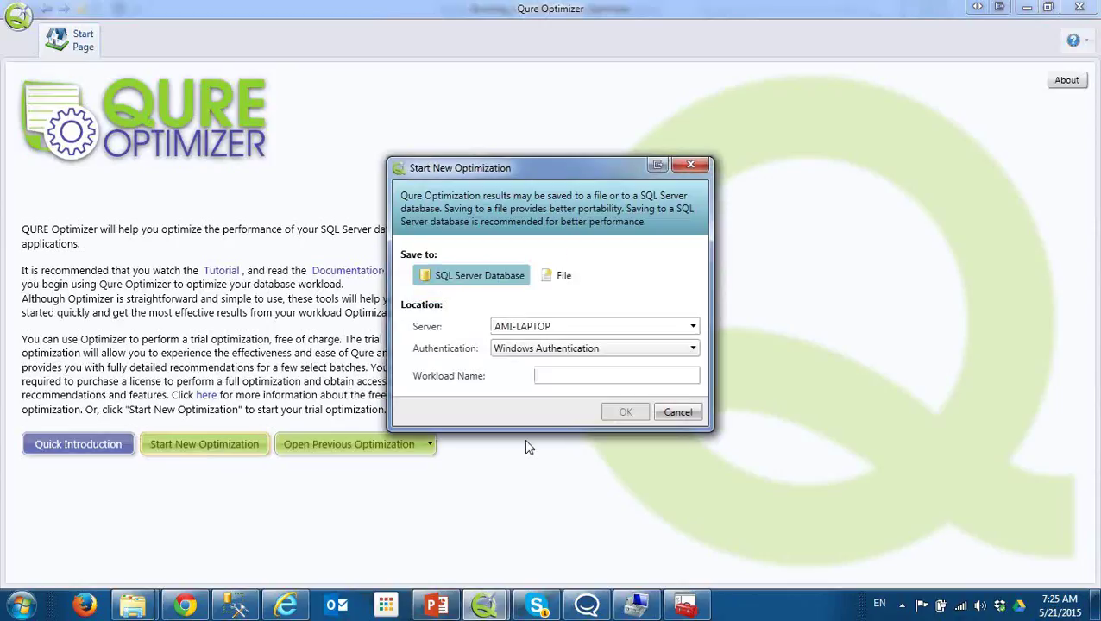
Create the workload repository in a SQL Server Database with the workload name Demo1
{"action": "left_click", "coordinate": [557, 277]}
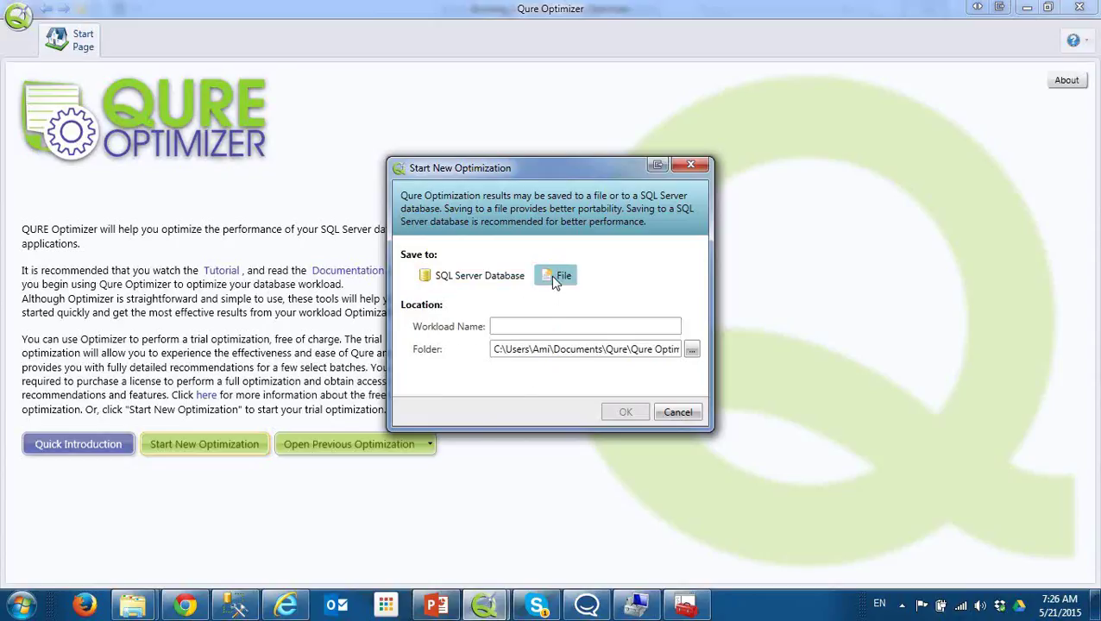
{"action": "left_click", "coordinate": [495, 281]}
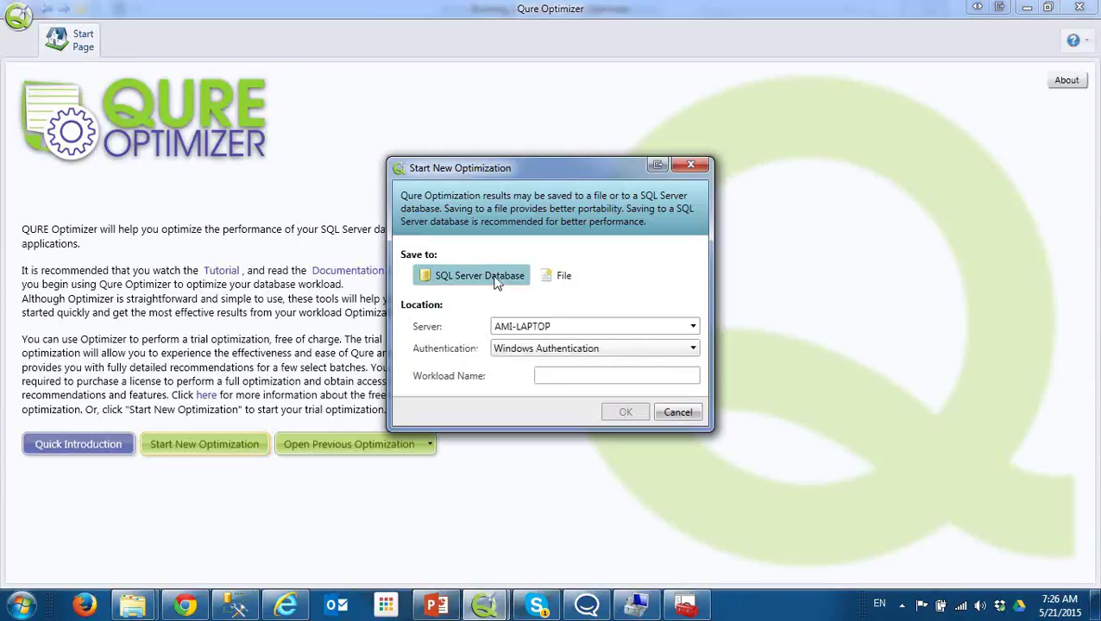
{"action": "left_click", "coordinate": [570, 376]}
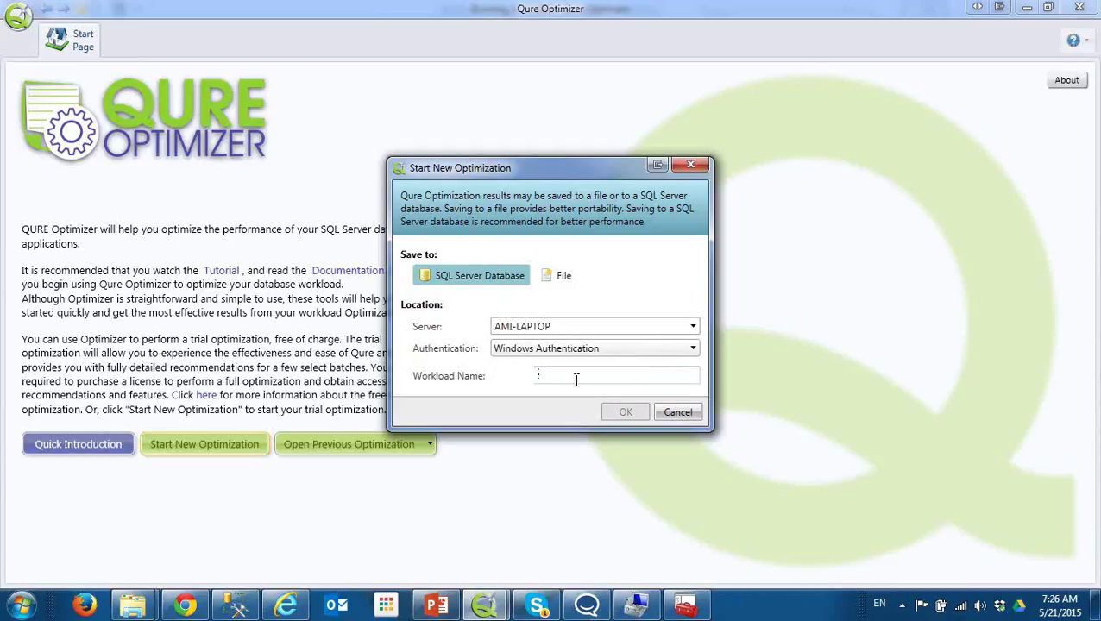
{"action": "type", "text": "Demo1"}
{"action": "left_click", "coordinate": [616, 417]}
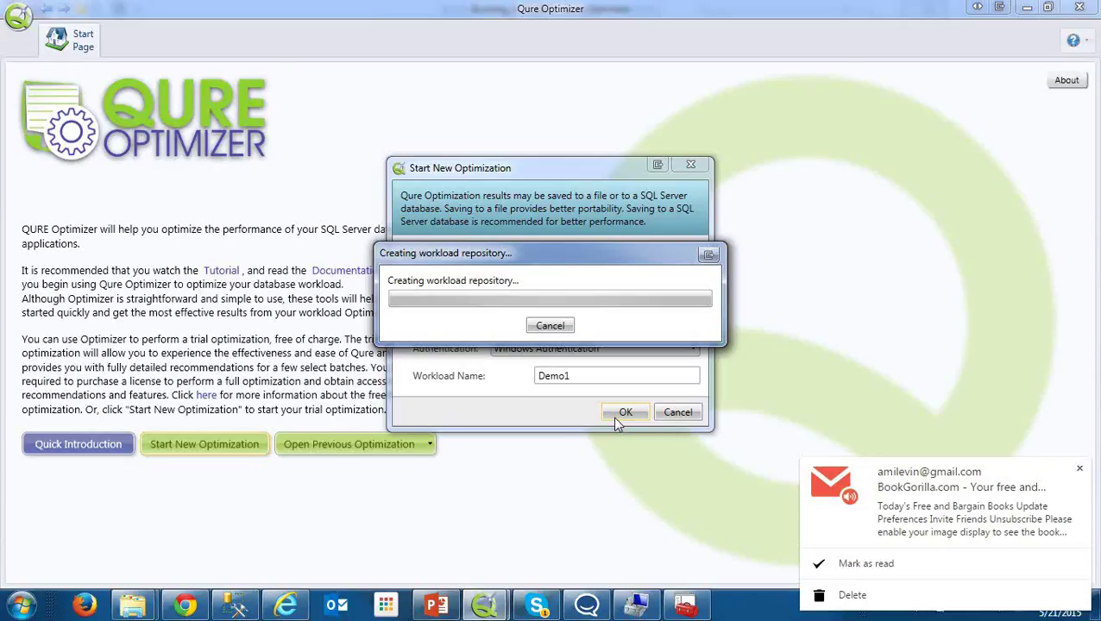
In the Demo1 window, connect to the local server "." and confirm that it is not a production server
{"action": "key", "text": "alt+Tab"}
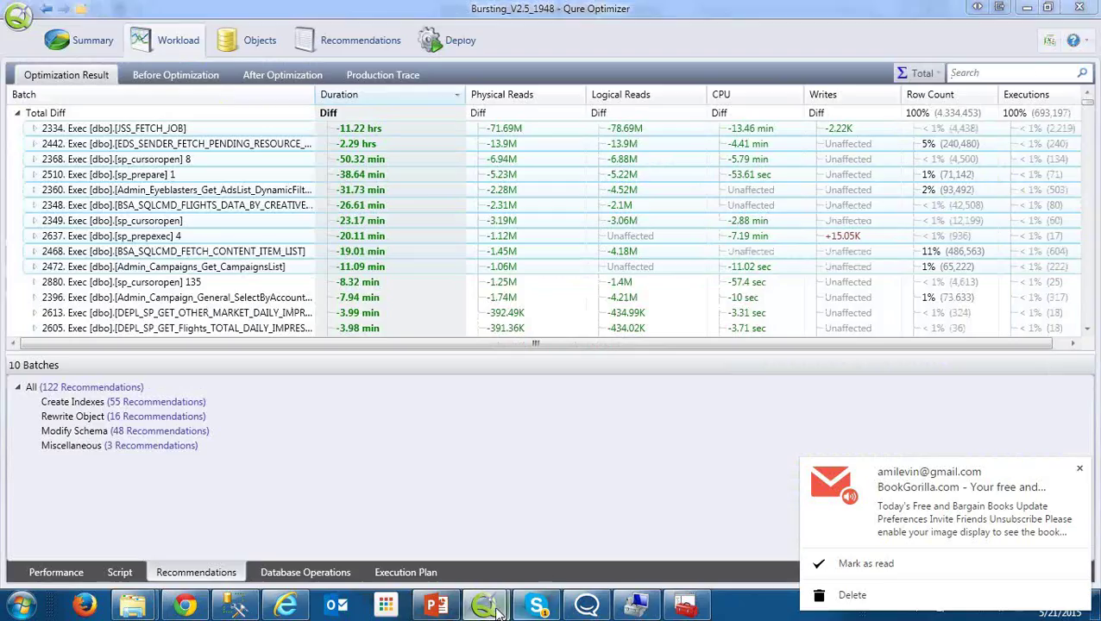
{"action": "mouse_move", "coordinate": [485, 604]}
{"action": "left_click", "coordinate": [538, 529]}
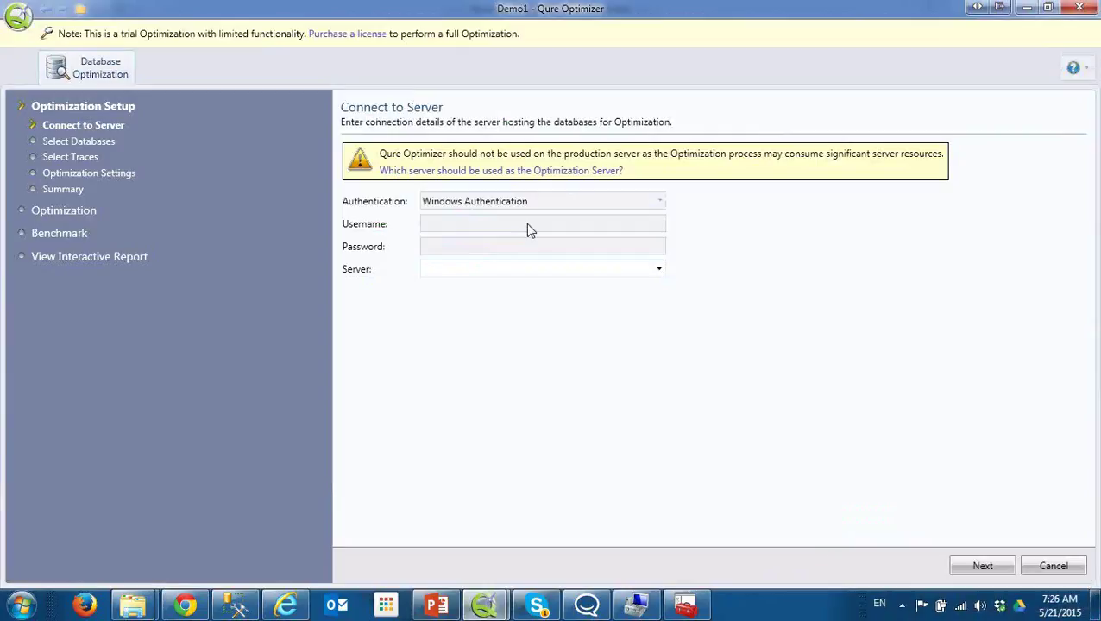
{"action": "left_click", "coordinate": [572, 268]}
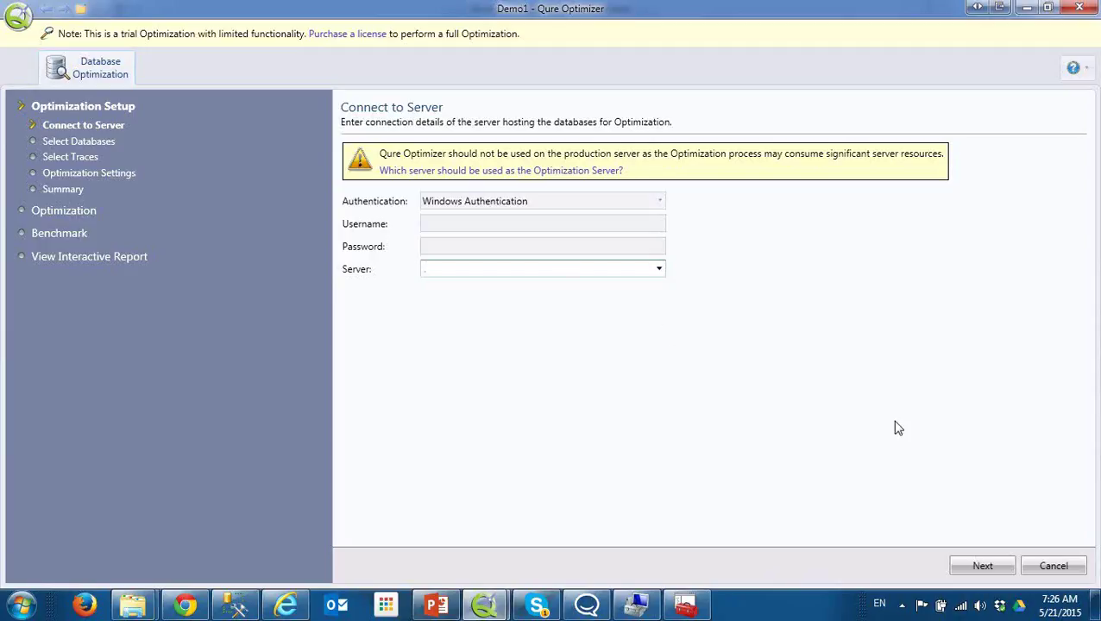
{"action": "left_click", "coordinate": [983, 567]}
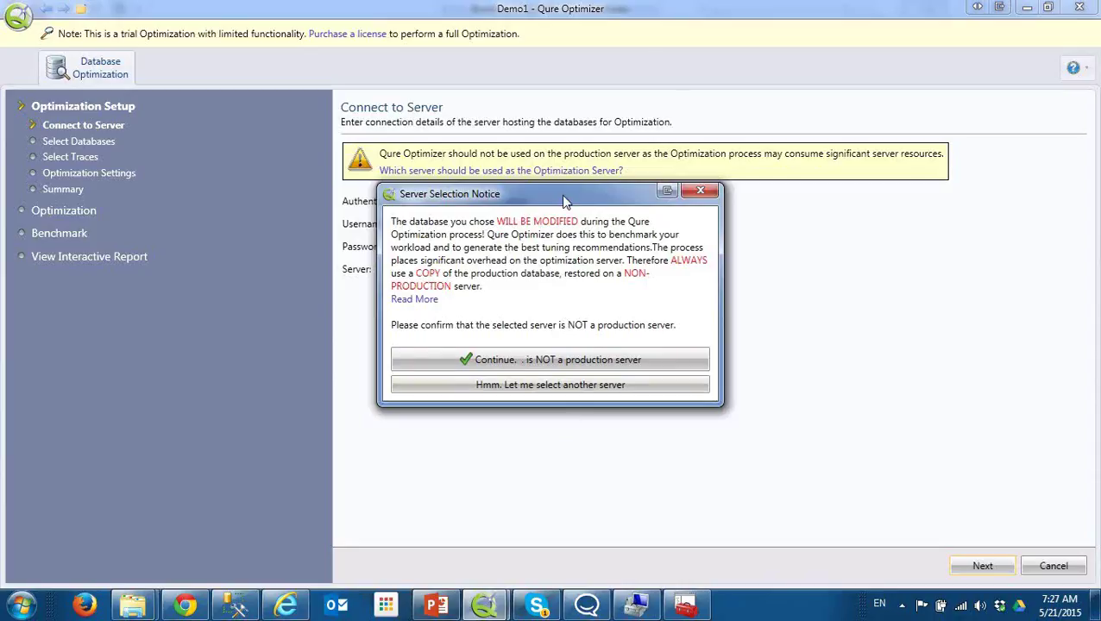
{"action": "left_click_drag", "start_coordinate": [563, 201], "coordinate": [529, 250]}
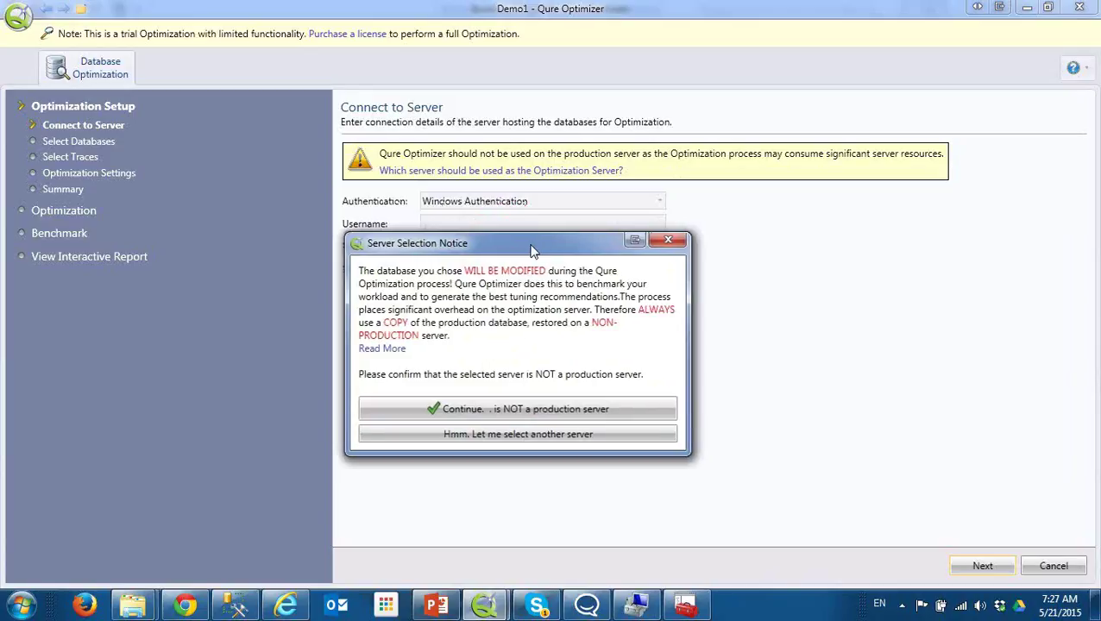
{"action": "left_click", "coordinate": [529, 412]}
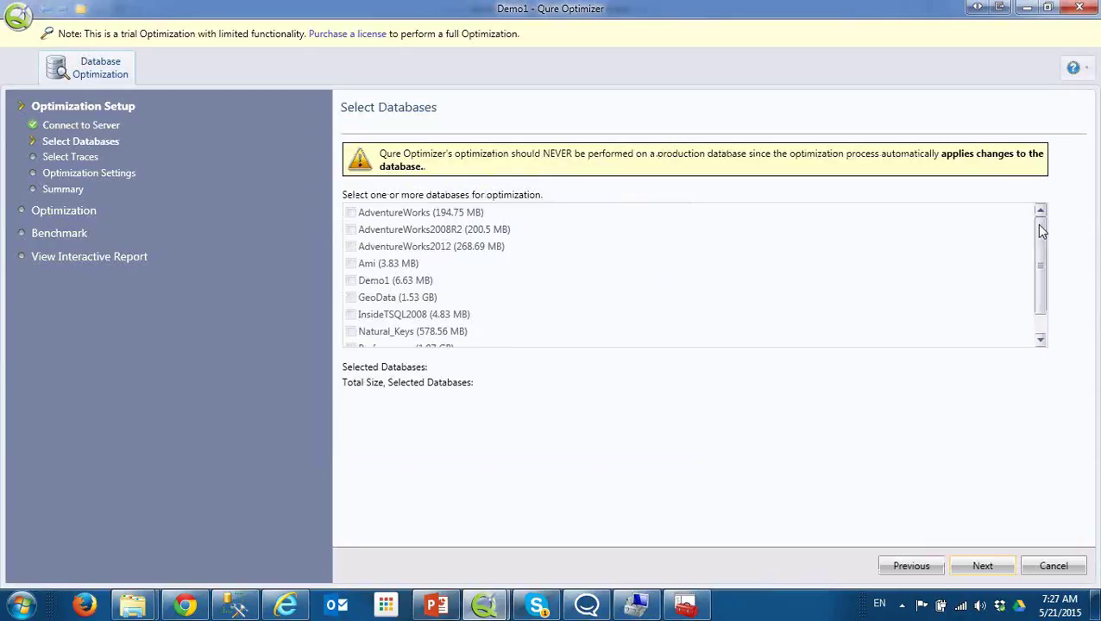
Select the AdventureWorks database for optimization and continue to the trace selection
{"action": "mouse_move", "coordinate": [1040, 228]}
{"action": "left_mouse_down"}
{"action": "mouse_move", "coordinate": [1040, 244]}
{"action": "mouse_move", "coordinate": [1040, 226]}
{"action": "left_mouse_up"}
{"action": "left_click", "coordinate": [351, 213]}
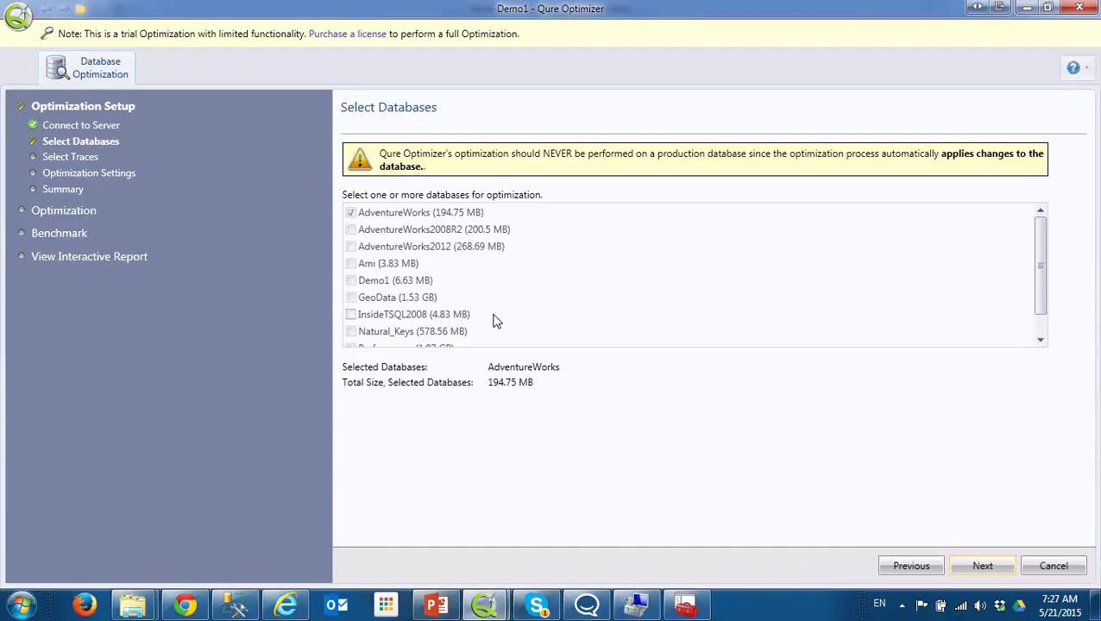
{"action": "left_click", "coordinate": [984, 566]}
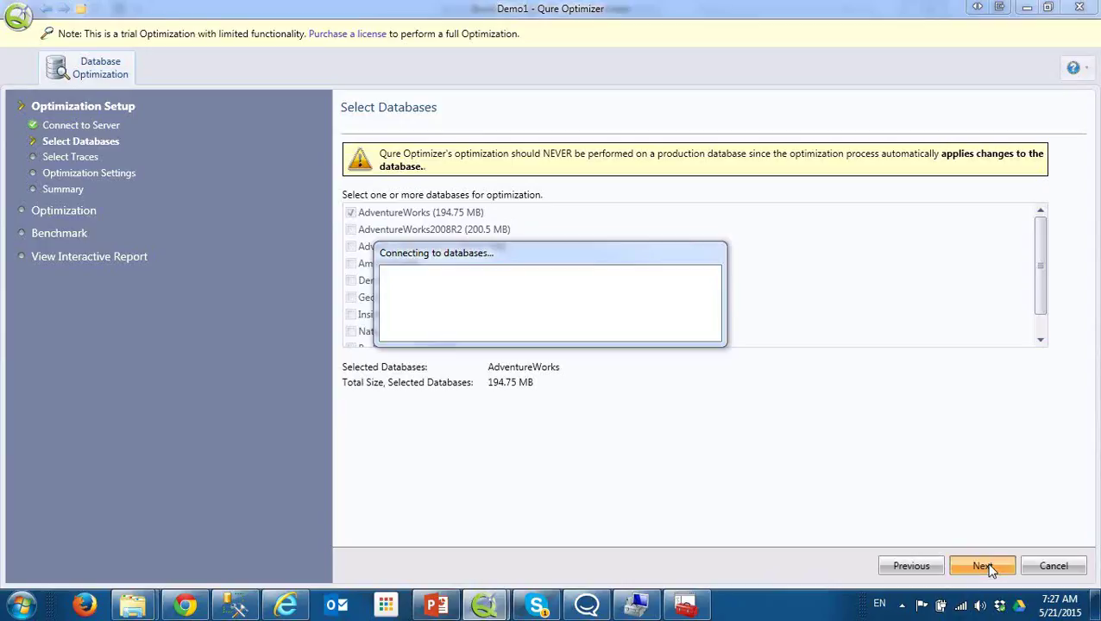
Add the trace file qure_demo_trace.trc from the Desktop and continue to the optimization settings
{"action": "left_click", "coordinate": [396, 388]}
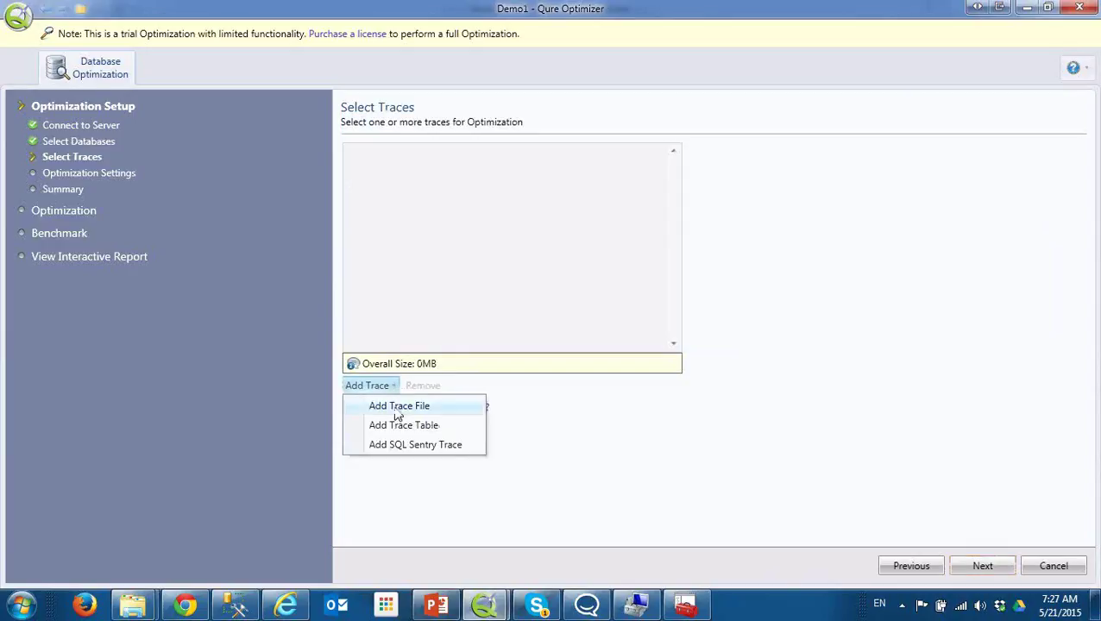
{"action": "left_click", "coordinate": [396, 406]}
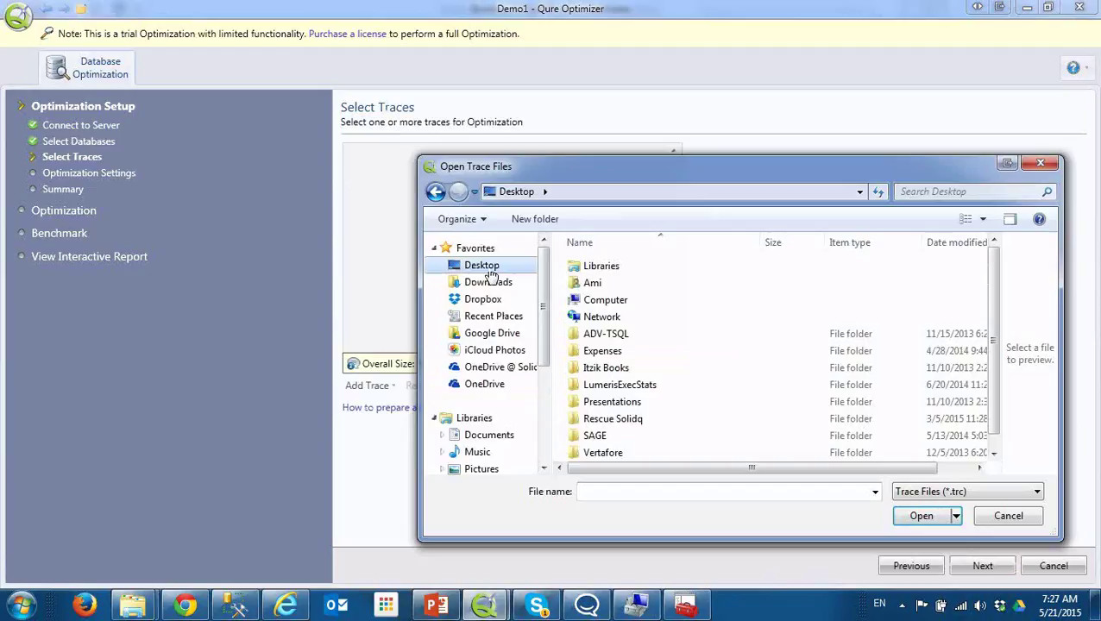
{"action": "scroll", "coordinate": [742, 431], "scroll_direction": "down", "scroll_amount": 1}
{"action": "left_click", "coordinate": [622, 452]}
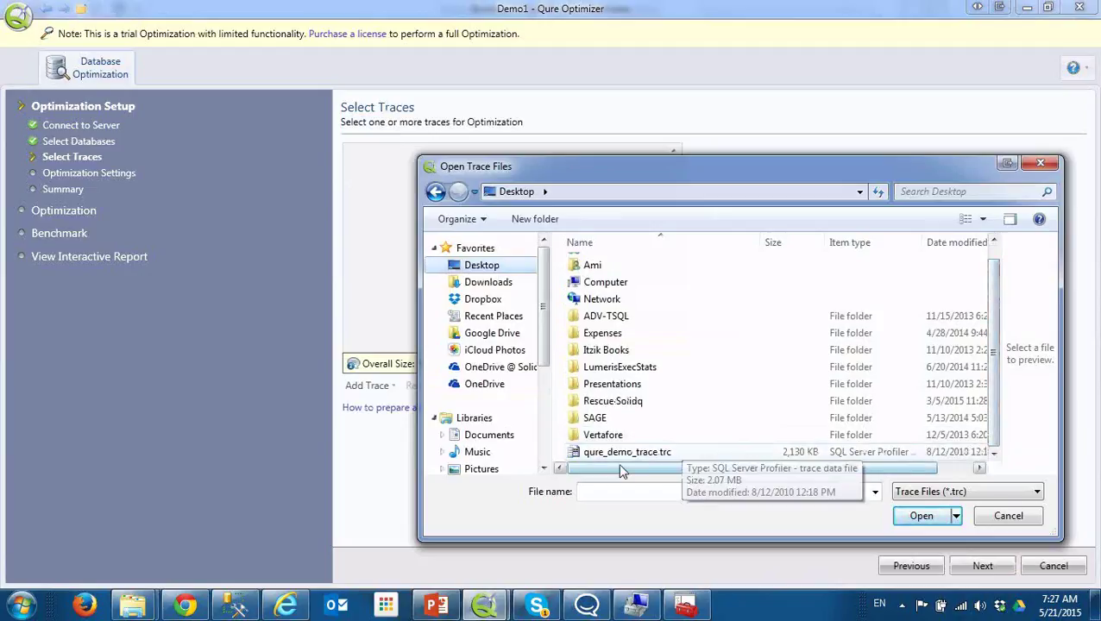
{"action": "double_click", "coordinate": [624, 454]}
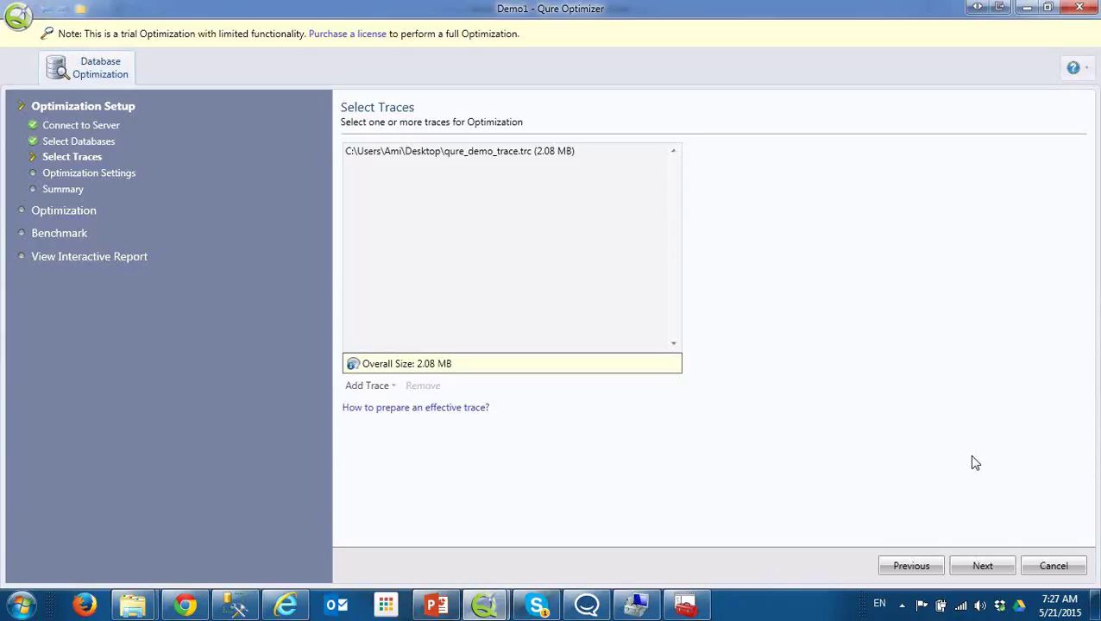
{"action": "left_click", "coordinate": [981, 567]}
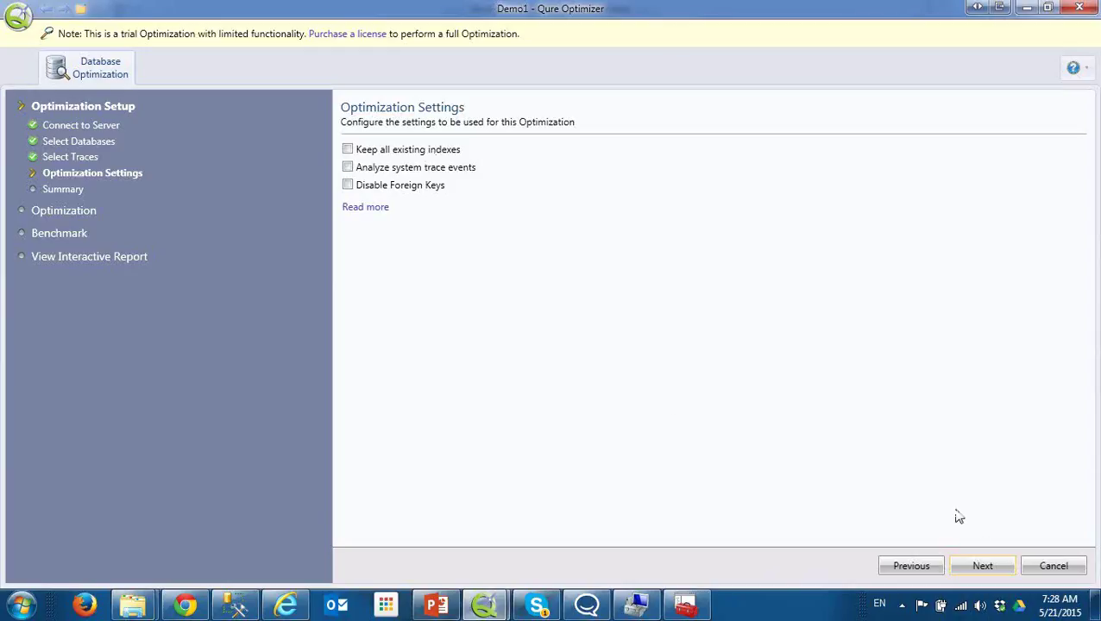
Start the optimization with all optional settings left off and pause it during the schema analysis
{"action": "left_click", "coordinate": [997, 565]}
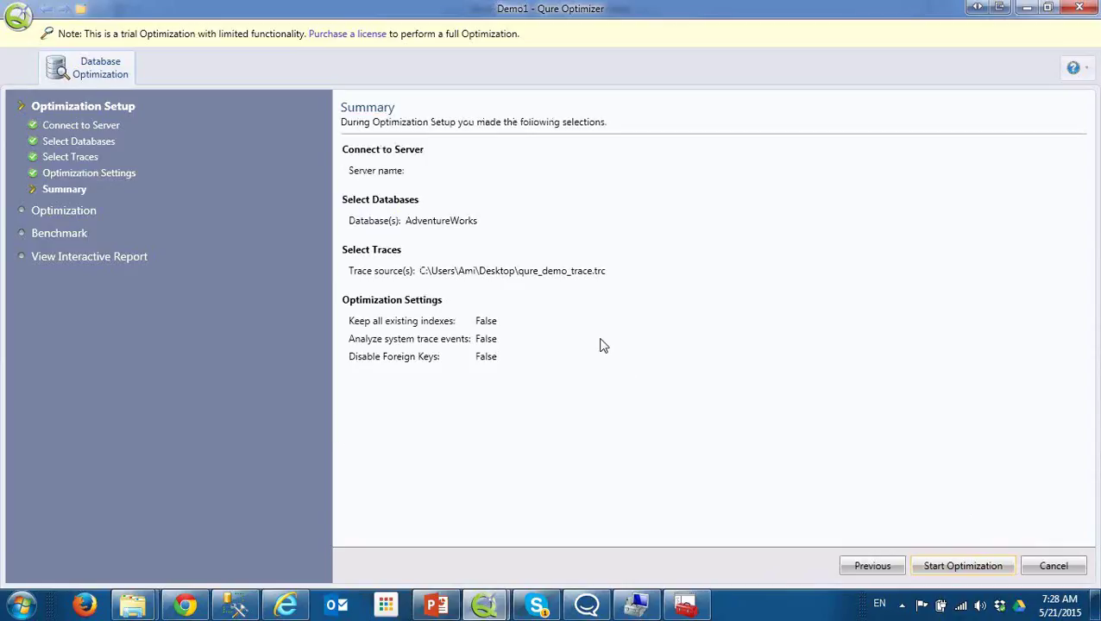
{"action": "left_click", "coordinate": [980, 572]}
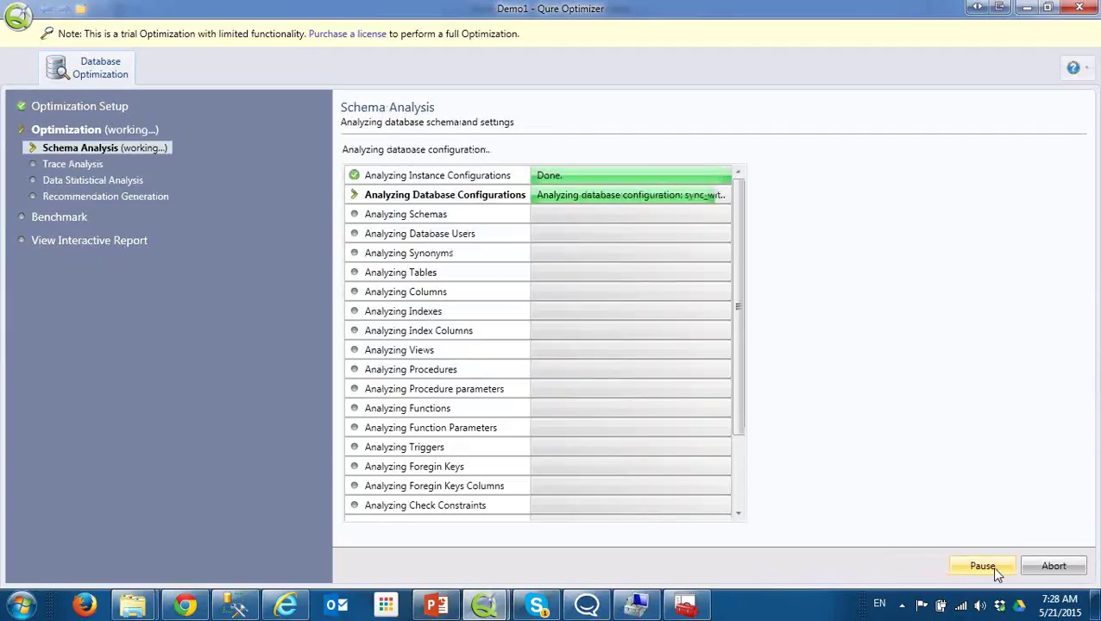
{"action": "left_click", "coordinate": [991, 566]}
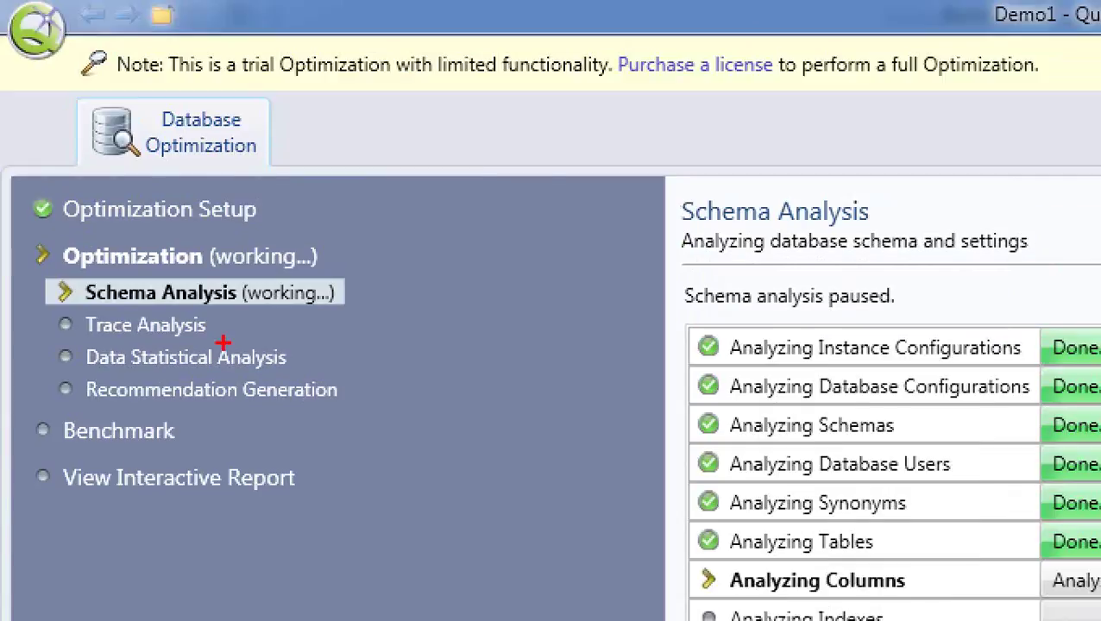
{"action": "left_click_drag", "start_coordinate": [354, 151], "coordinate": [289, 205]}
{"action": "left_click_drag", "start_coordinate": [216, 214], "coordinate": [235, 214]}
{"action": "mouse_move", "coordinate": [295, 247]}
{"action": "left_mouse_down"}
{"action": "mouse_move", "coordinate": [324, 248]}
{"action": "mouse_move", "coordinate": [372, 279]}
{"action": "left_mouse_up"}
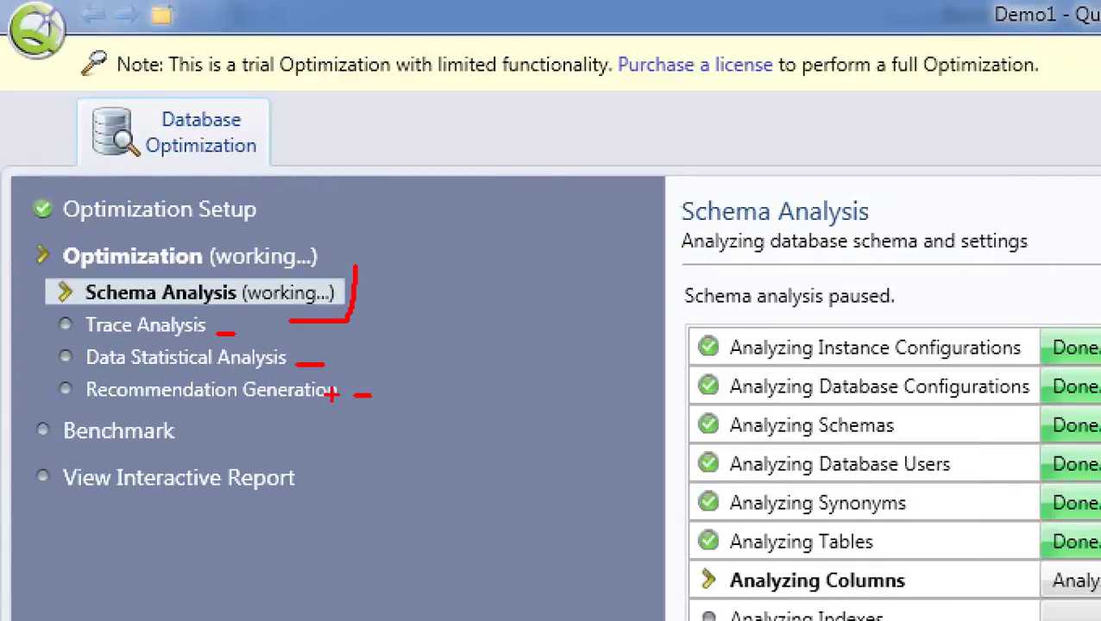
{"action": "left_click_drag", "start_coordinate": [178, 434], "coordinate": [189, 434]}
{"action": "mouse_move", "coordinate": [31, 450]}
{"action": "left_mouse_down"}
{"action": "mouse_move", "coordinate": [122, 478]}
{"action": "mouse_move", "coordinate": [325, 498]}
{"action": "left_mouse_up"}
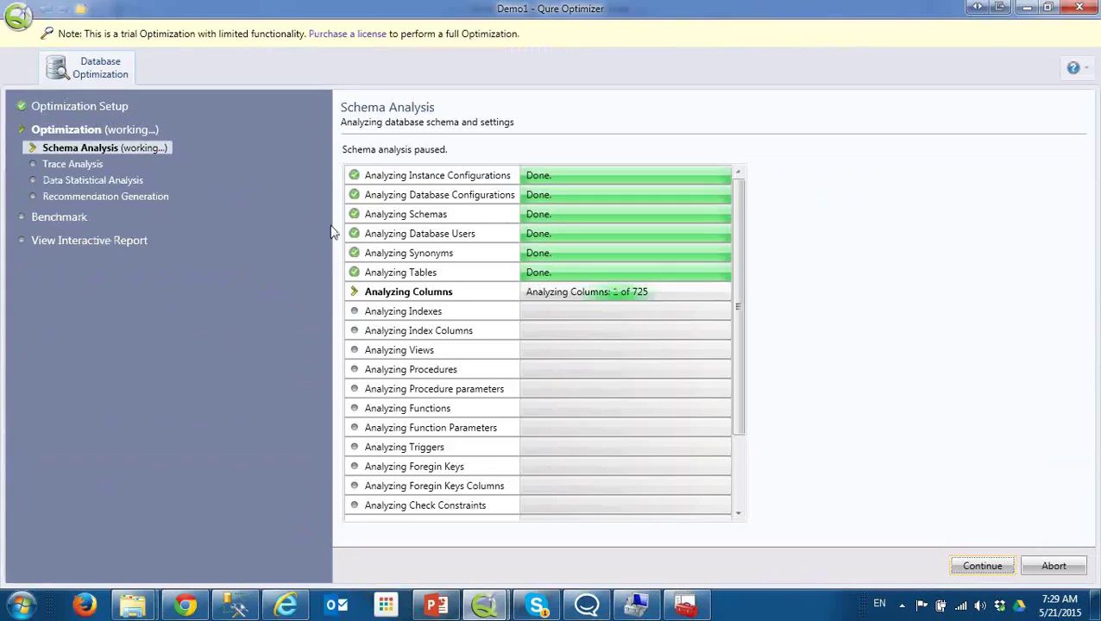
Abort the Demo1 optimization and switch back to the Bursting_V2.5_1948 results window
{"action": "left_click", "coordinate": [1054, 566]}
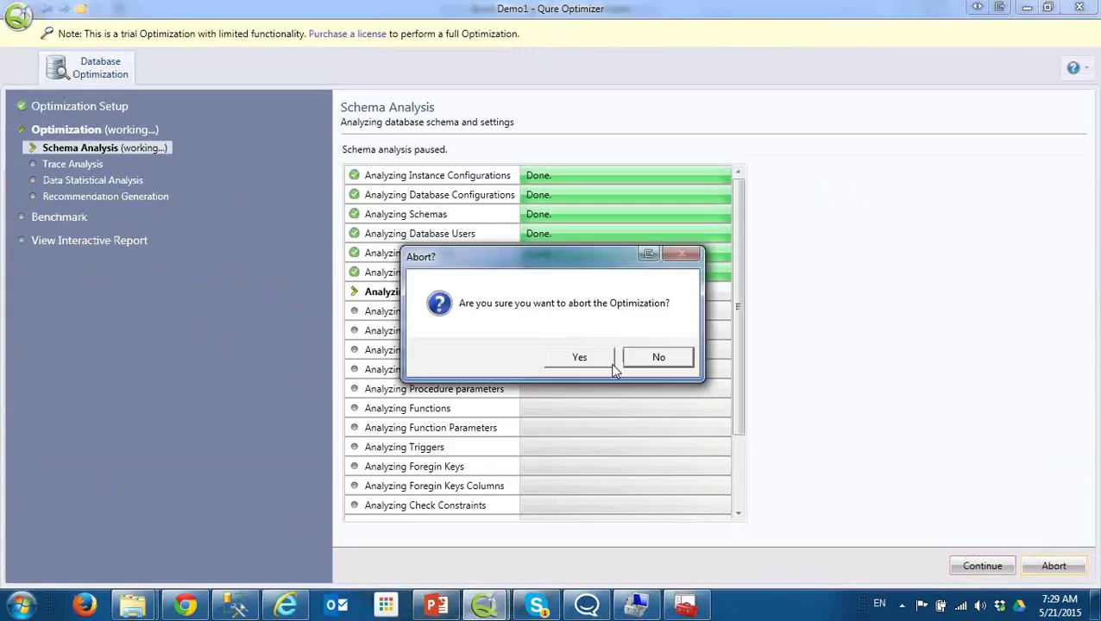
{"action": "left_click", "coordinate": [612, 364]}
{"action": "mouse_move", "coordinate": [485, 605]}
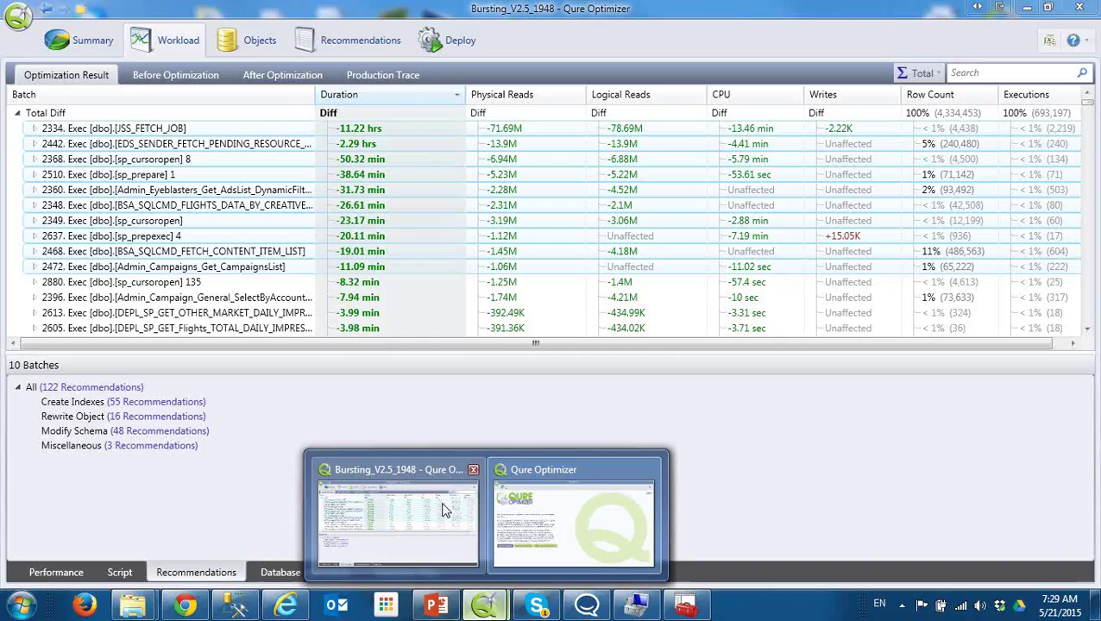
{"action": "left_click", "coordinate": [435, 492]}
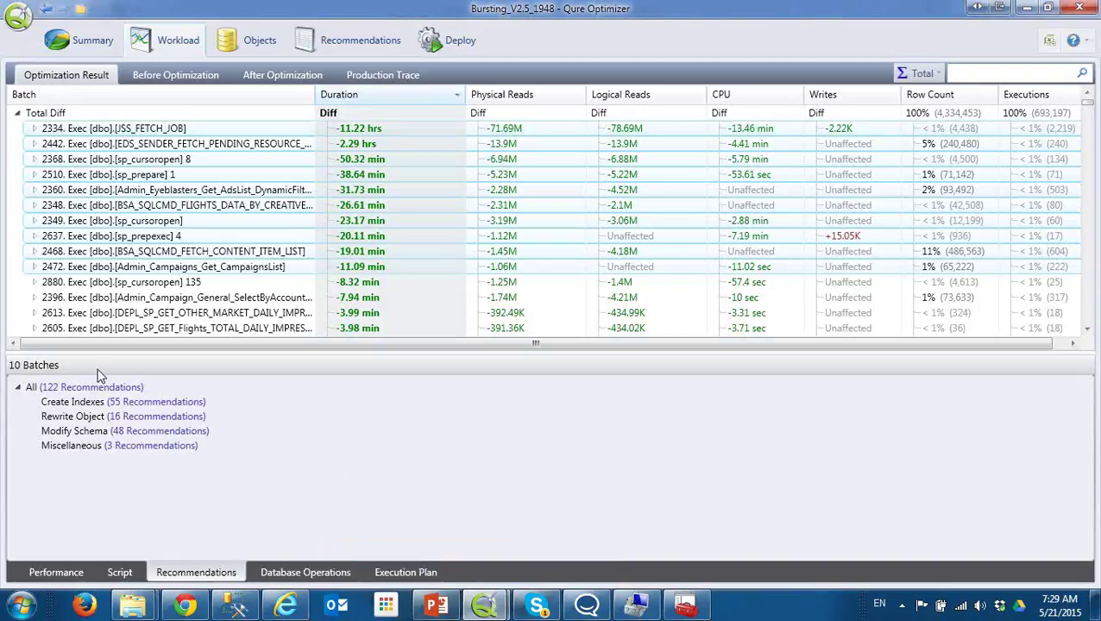
Examine the duration and the analyzed object and trace event counts in the summary's optimization information
{"action": "left_click", "coordinate": [77, 38]}
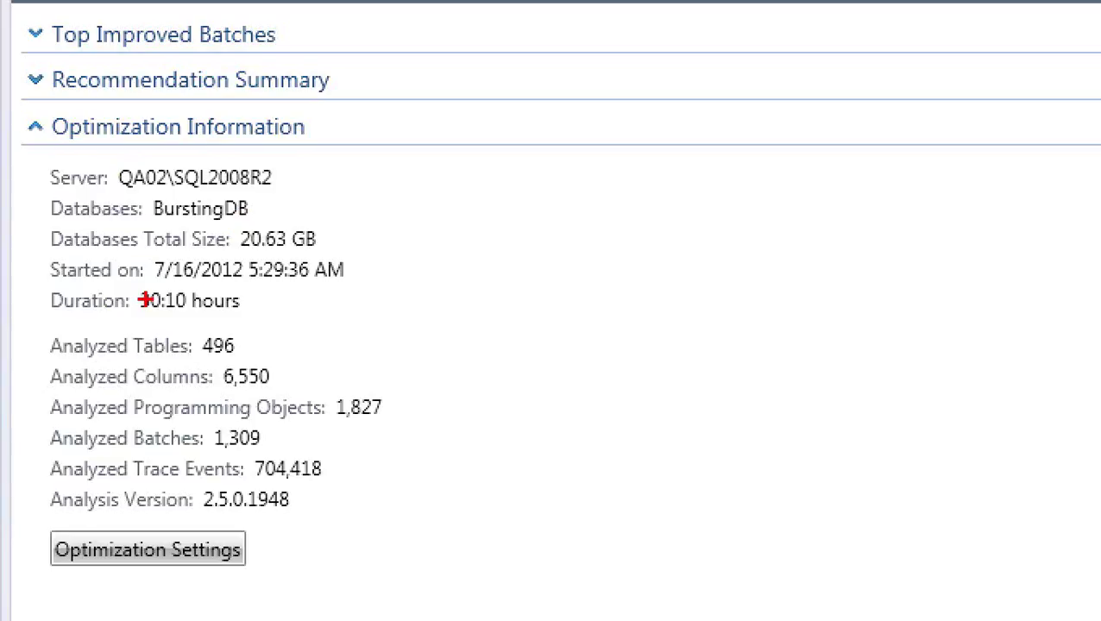
{"action": "mouse_move", "coordinate": [43, 284]}
{"action": "left_mouse_down"}
{"action": "mouse_move", "coordinate": [101, 320]}
{"action": "mouse_move", "coordinate": [250, 319]}
{"action": "left_mouse_up"}
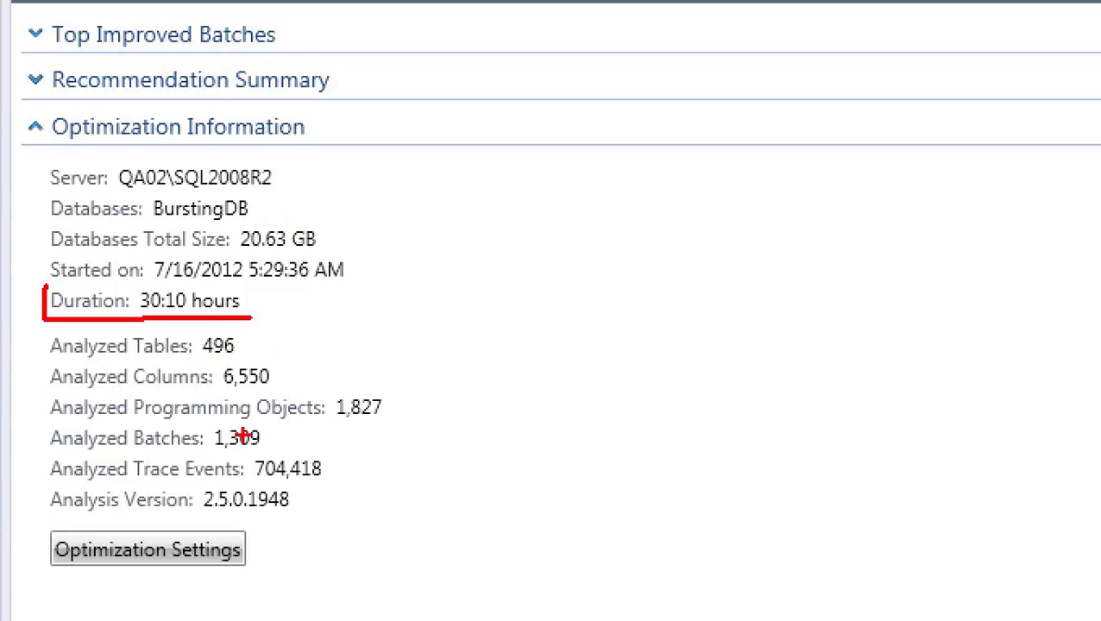
{"action": "left_click_drag", "start_coordinate": [246, 453], "coordinate": [340, 486]}
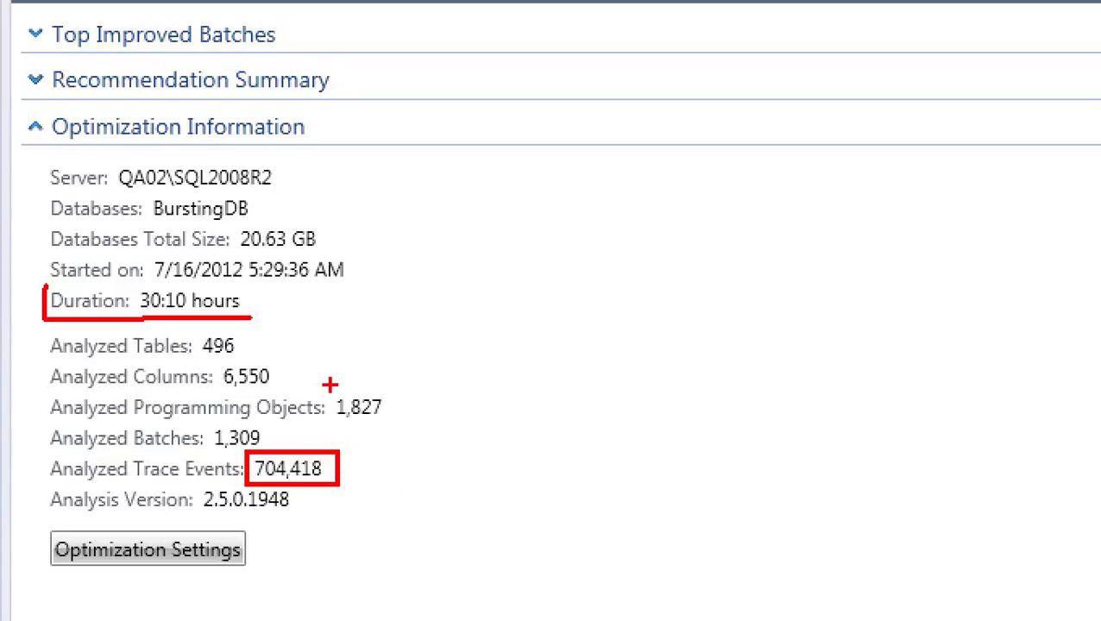
{"action": "left_click_drag", "start_coordinate": [329, 388], "coordinate": [409, 428]}
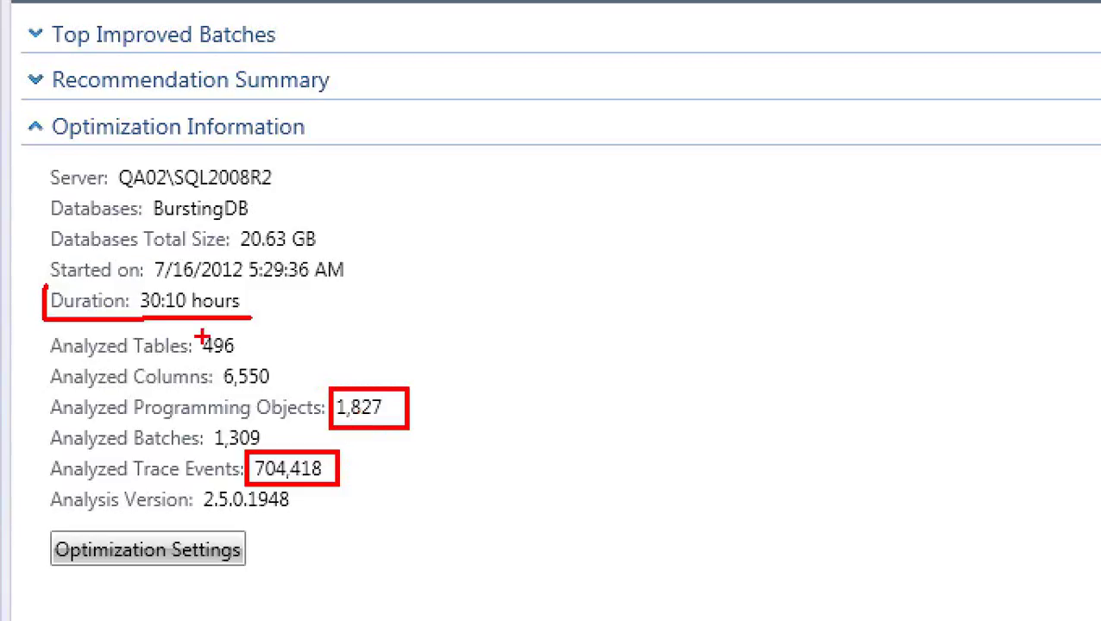
{"action": "mouse_move", "coordinate": [194, 328]}
{"action": "left_mouse_down"}
{"action": "mouse_move", "coordinate": [206, 363]}
{"action": "mouse_move", "coordinate": [240, 367]}
{"action": "mouse_move", "coordinate": [289, 396]}
{"action": "left_mouse_up"}
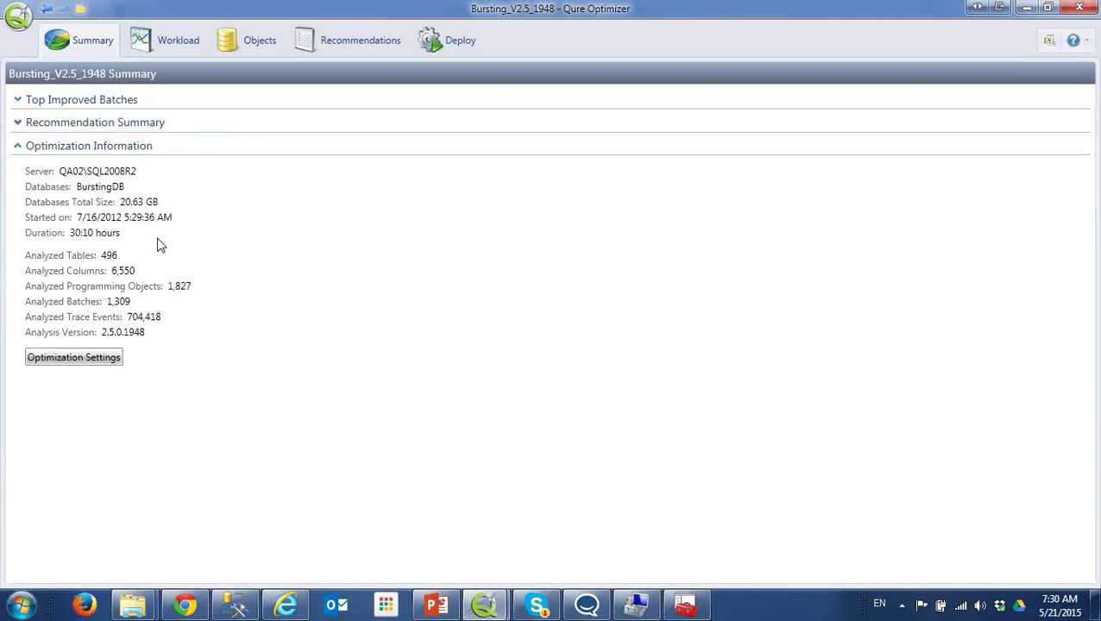
Expand the Recommendation Summary and examine the recommendation categories, their counts and the estimated impact ratings
{"action": "left_click", "coordinate": [19, 123]}
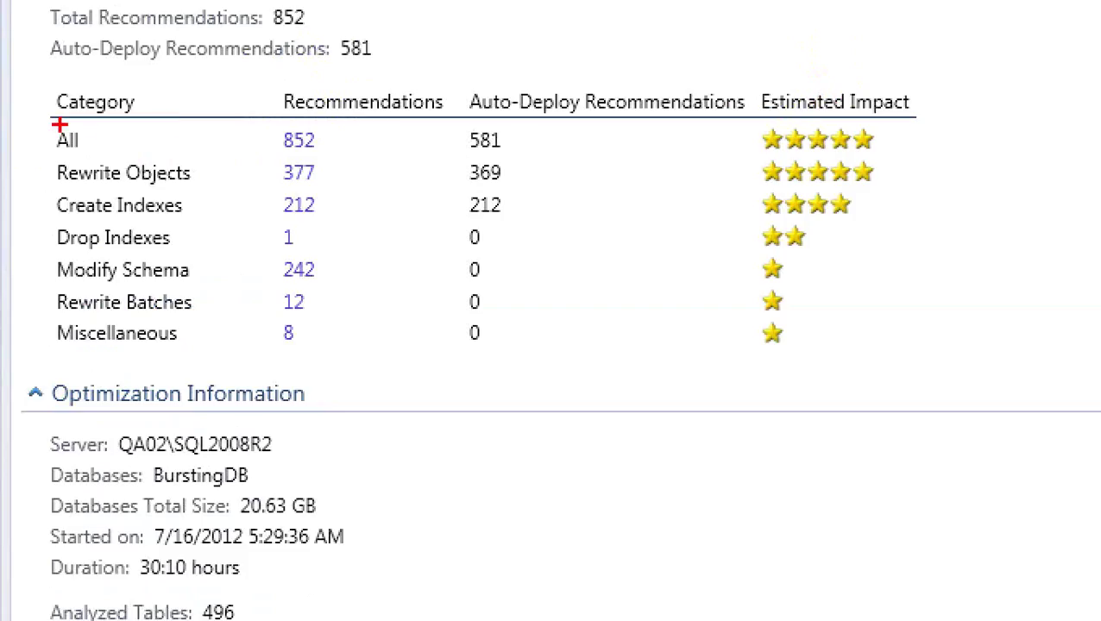
{"action": "left_click_drag", "start_coordinate": [52, 126], "coordinate": [180, 138]}
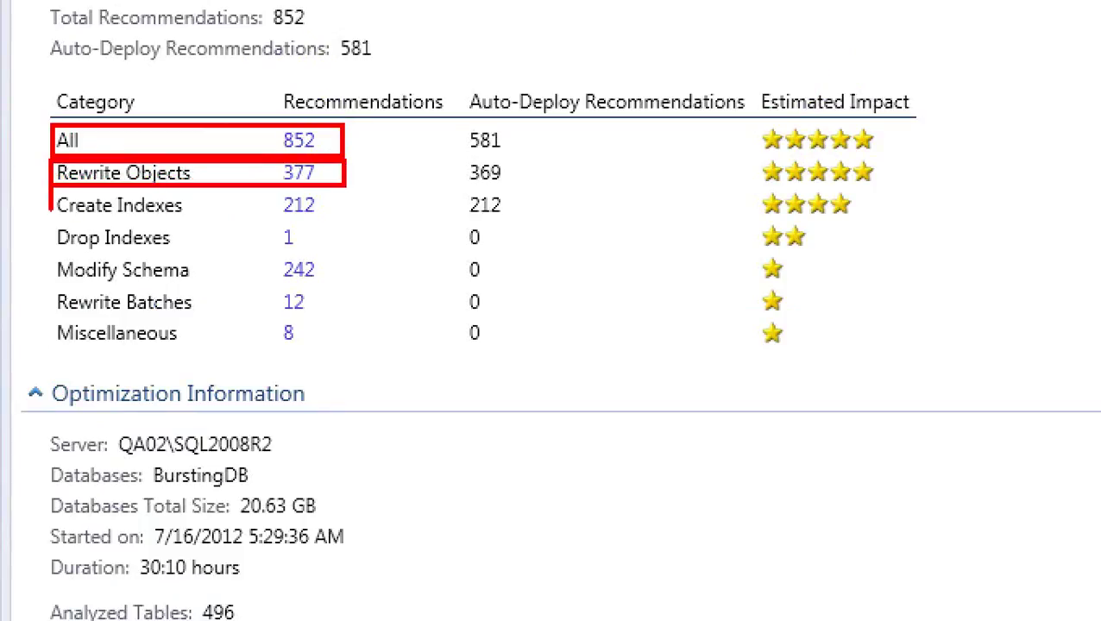
{"action": "left_click_drag", "start_coordinate": [53, 203], "coordinate": [353, 210]}
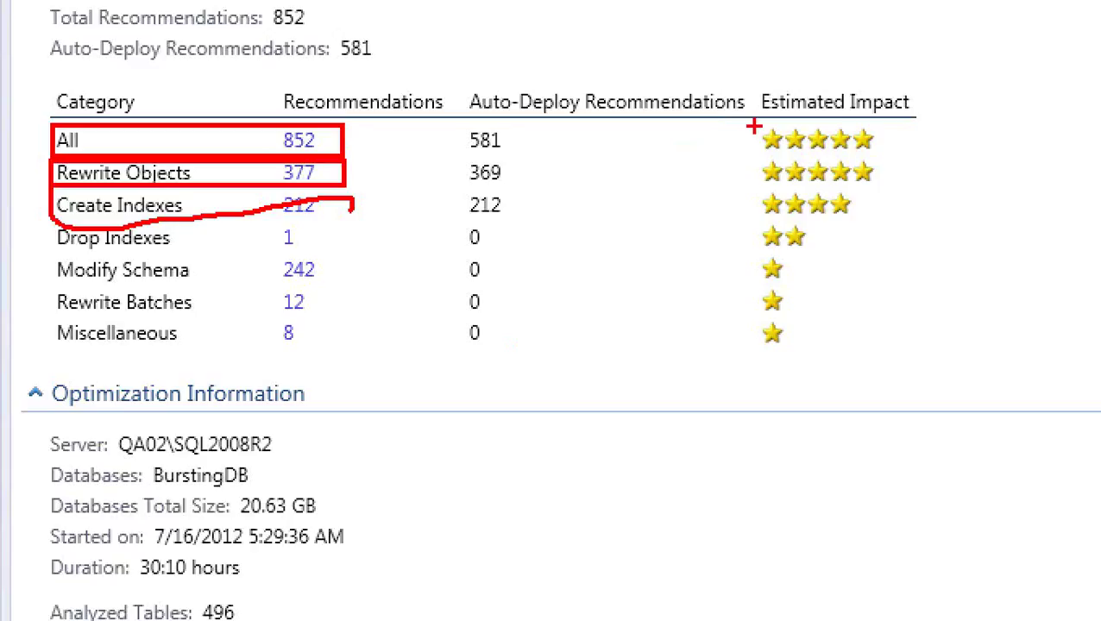
{"action": "mouse_move", "coordinate": [753, 127]}
{"action": "left_mouse_down"}
{"action": "mouse_move", "coordinate": [756, 243]}
{"action": "mouse_move", "coordinate": [888, 354]}
{"action": "left_mouse_up"}
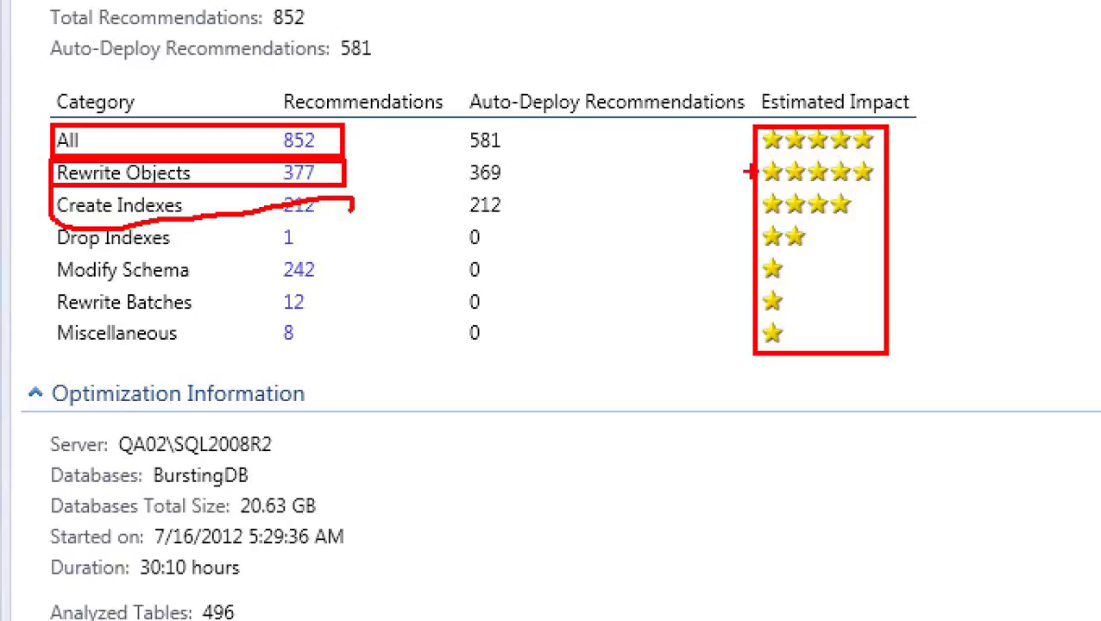
{"action": "mouse_move", "coordinate": [750, 163]}
{"action": "left_mouse_down"}
{"action": "mouse_move", "coordinate": [750, 202]}
{"action": "mouse_move", "coordinate": [903, 205]}
{"action": "mouse_move", "coordinate": [857, 163]}
{"action": "mouse_move", "coordinate": [746, 163]}
{"action": "left_mouse_up"}
{"action": "left_click_drag", "start_coordinate": [751, 202], "coordinate": [739, 204]}
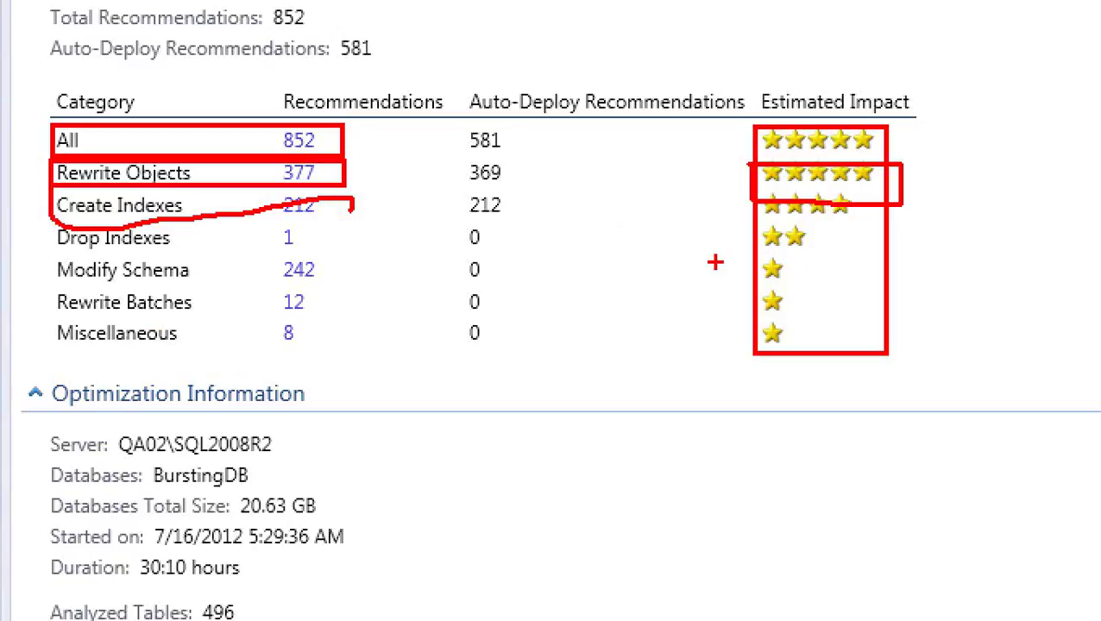
{"action": "key", "text": "Escape"}
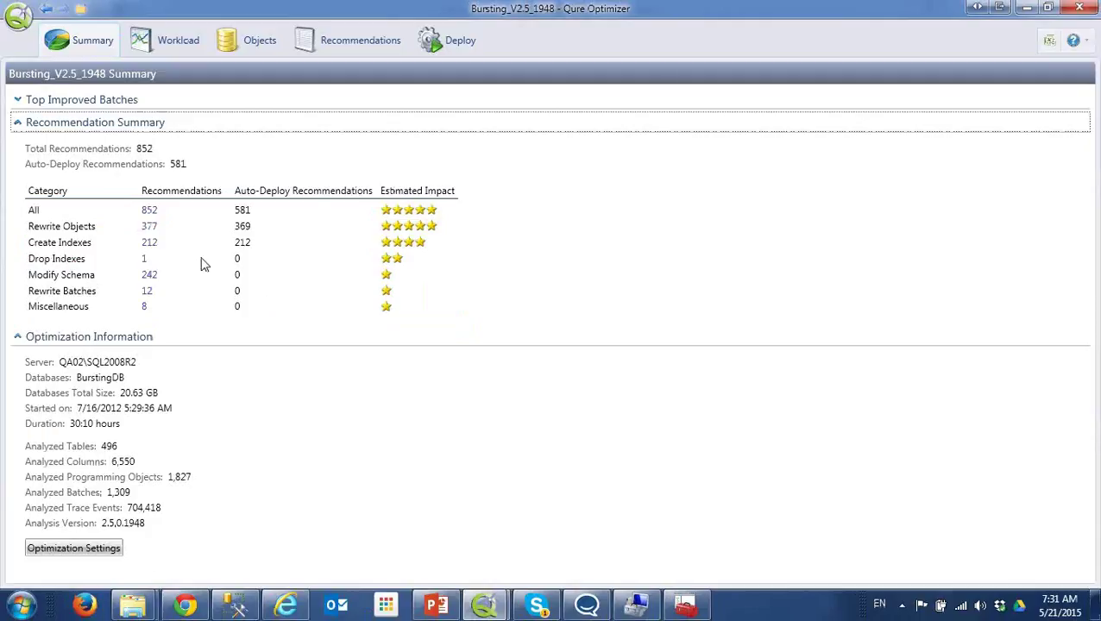
Open the workload's production trace and widen the Batch column so long batch names are easier to read
{"action": "left_click", "coordinate": [176, 98]}
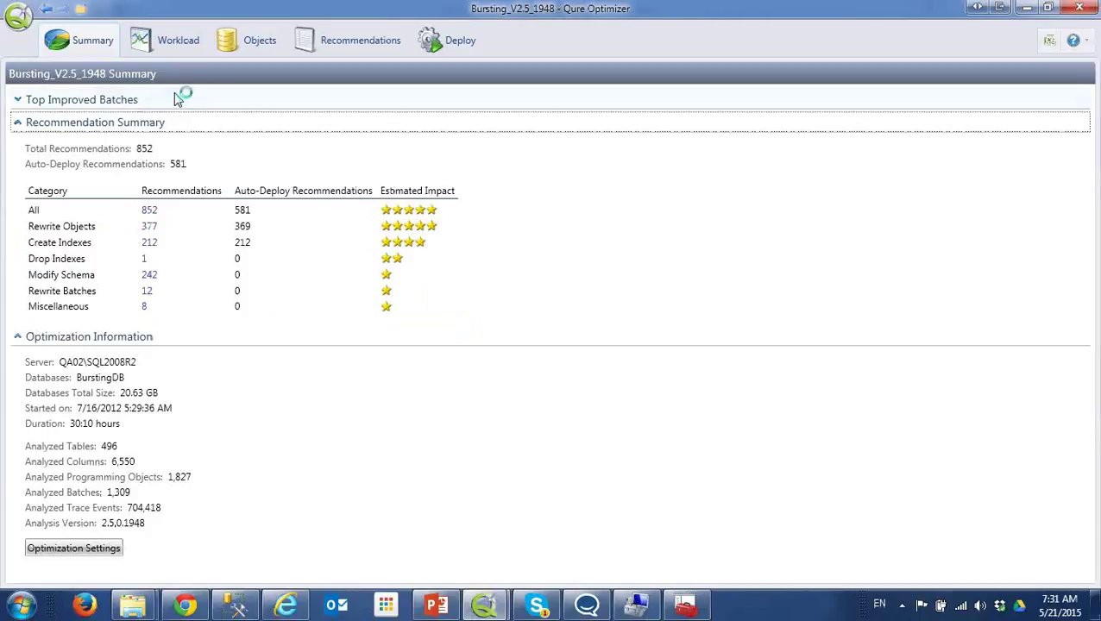
{"action": "left_click", "coordinate": [173, 40]}
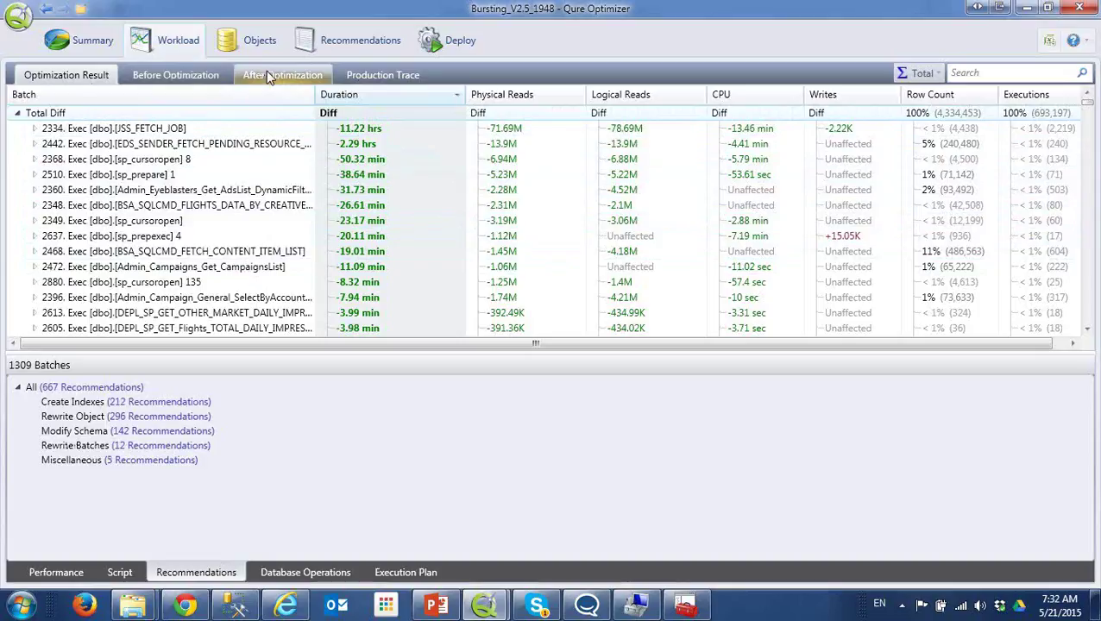
{"action": "left_click", "coordinate": [384, 76]}
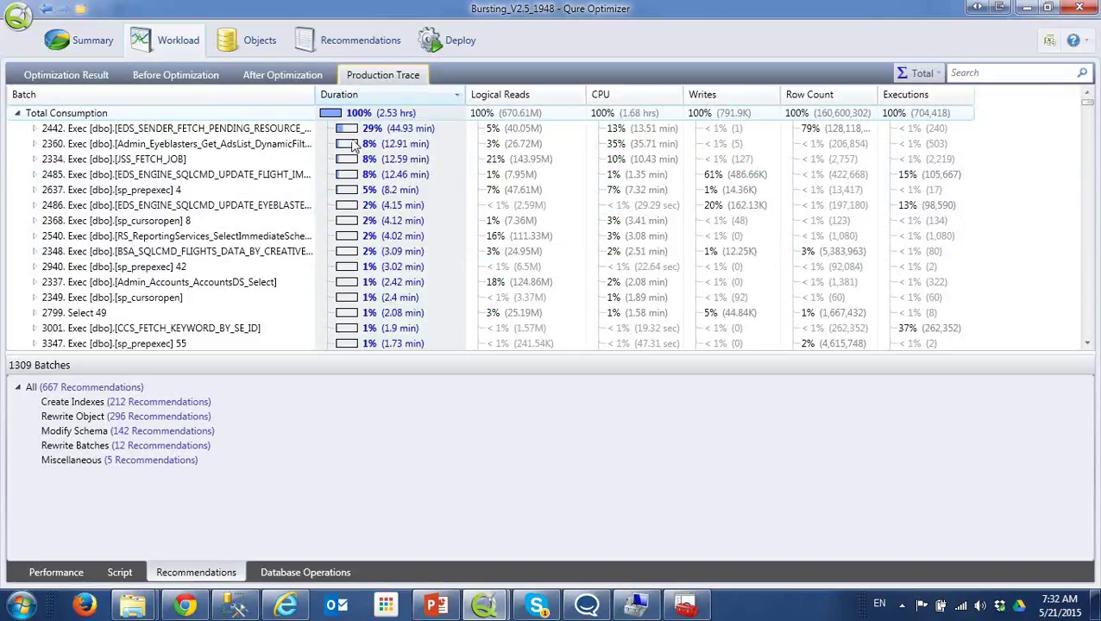
{"action": "left_click_drag", "start_coordinate": [310, 98], "coordinate": [337, 97]}
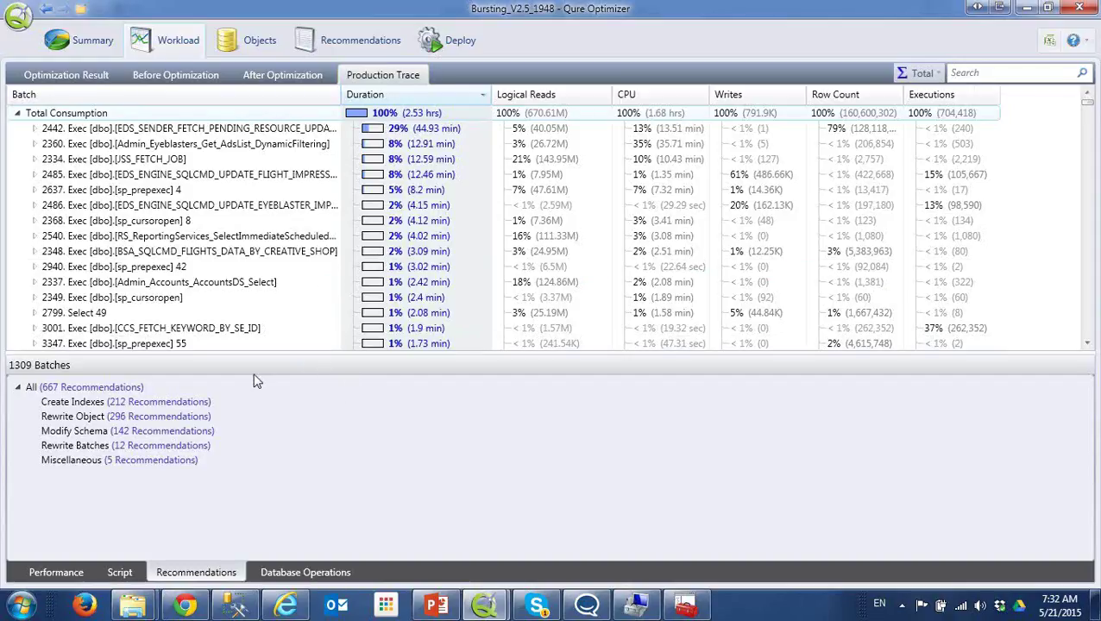
View the performance figures of the EDS_SENDER_FETCH_PENDING_RESOURCE_UPDATES batch in the production trace
{"action": "left_click", "coordinate": [246, 300]}
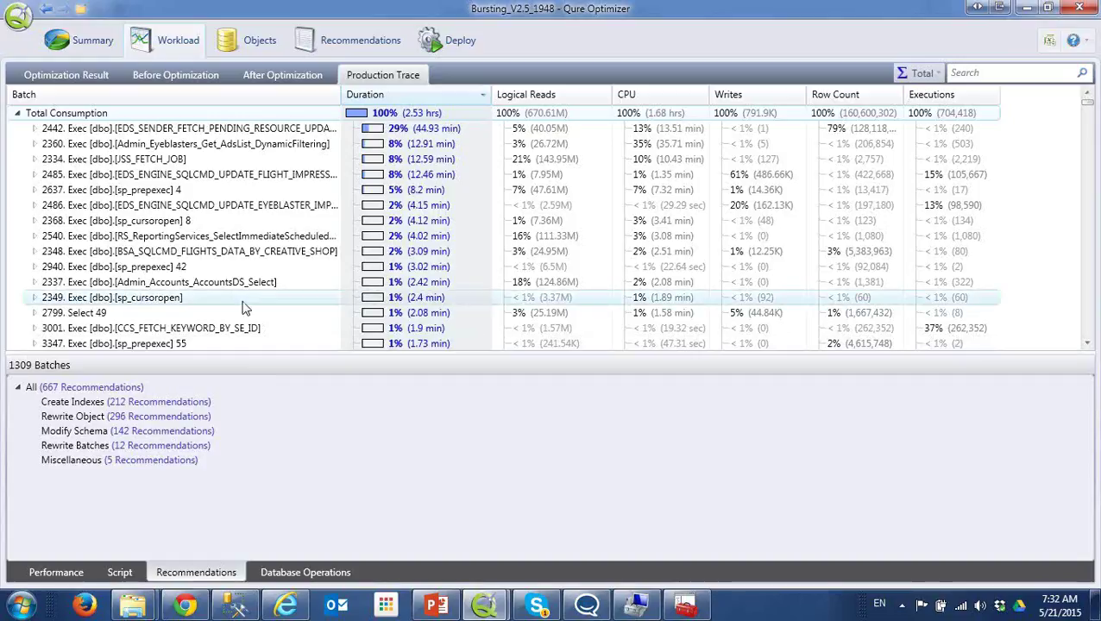
{"action": "left_click", "coordinate": [212, 130]}
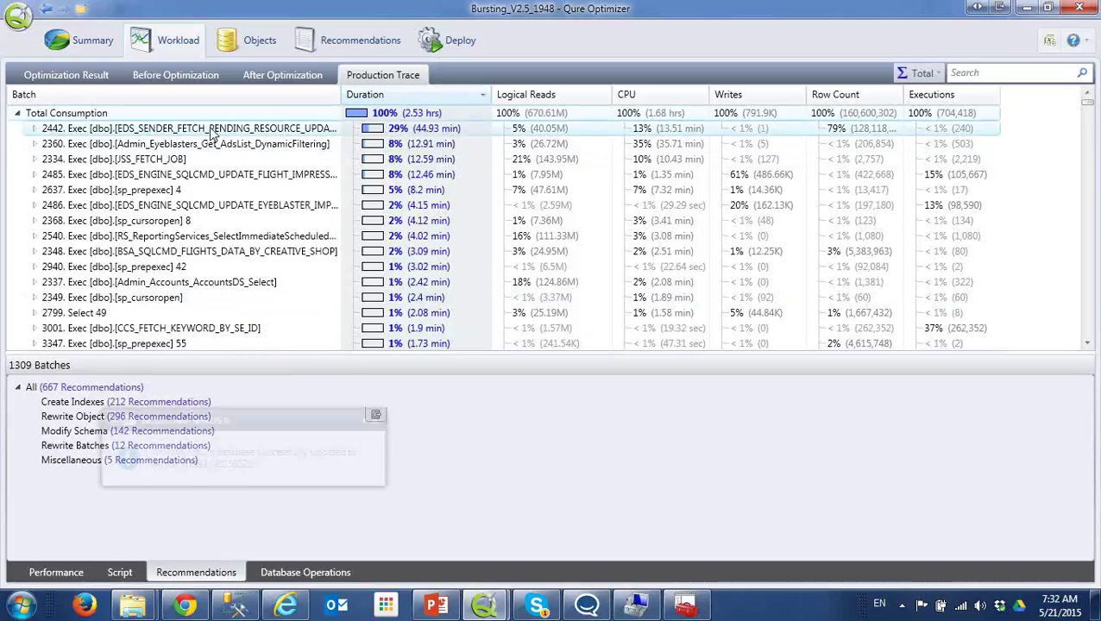
{"action": "left_click", "coordinate": [44, 574]}
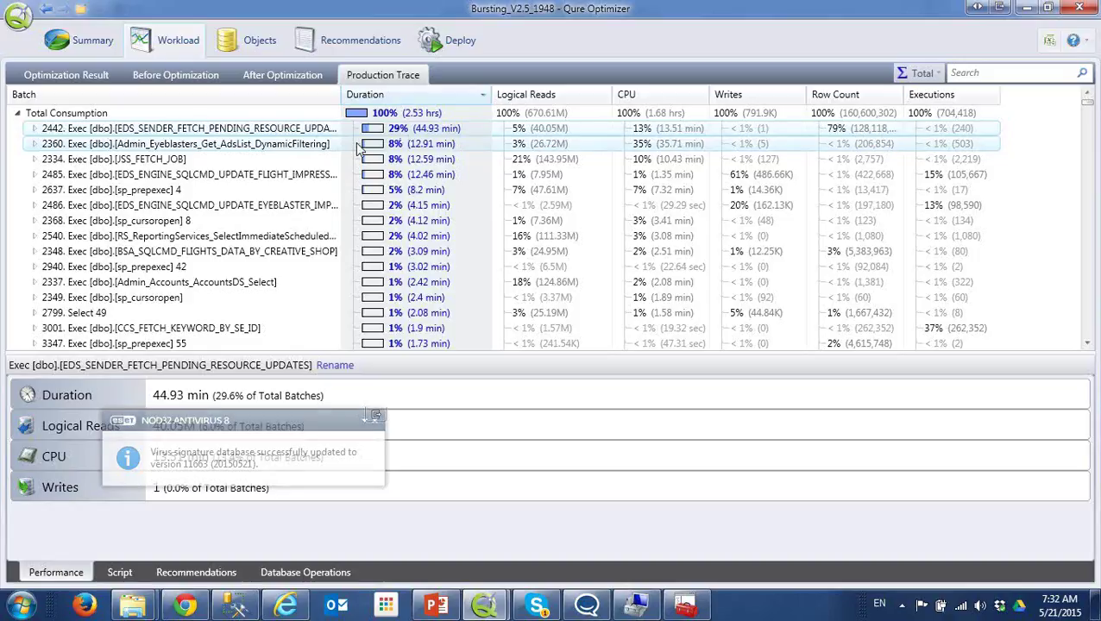
Sort the production trace by CPU and examine the script and parameter placeholders of the Admin_Eyeblasters_Get_AdsList_DynamicFiltering batch
{"action": "left_click", "coordinate": [654, 95]}
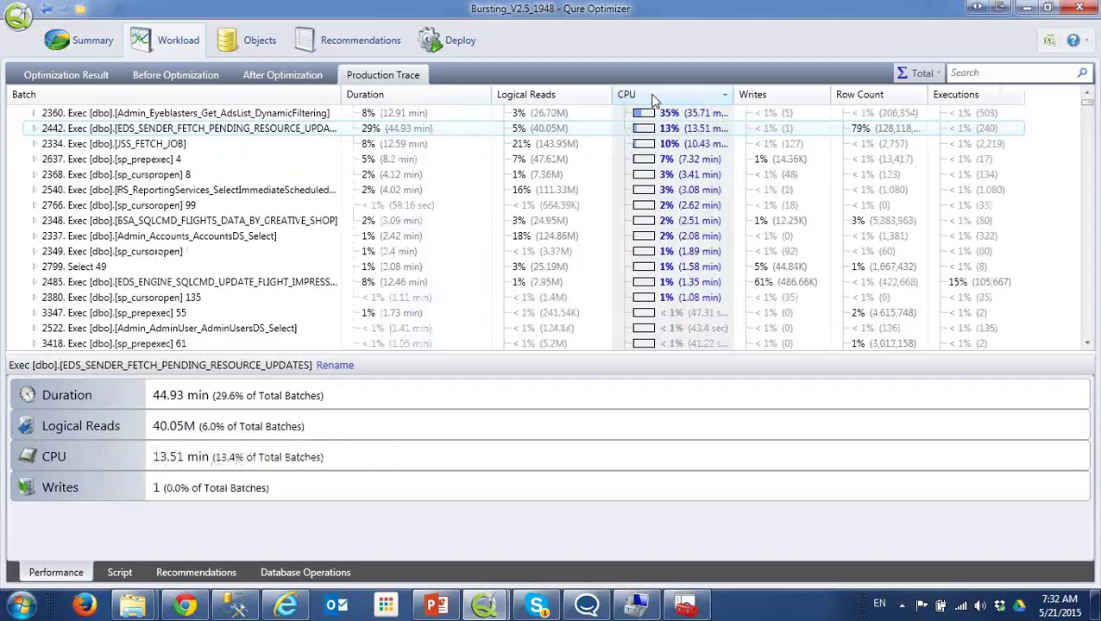
{"action": "scroll", "coordinate": [466, 190], "scroll_direction": "up", "scroll_amount": 1}
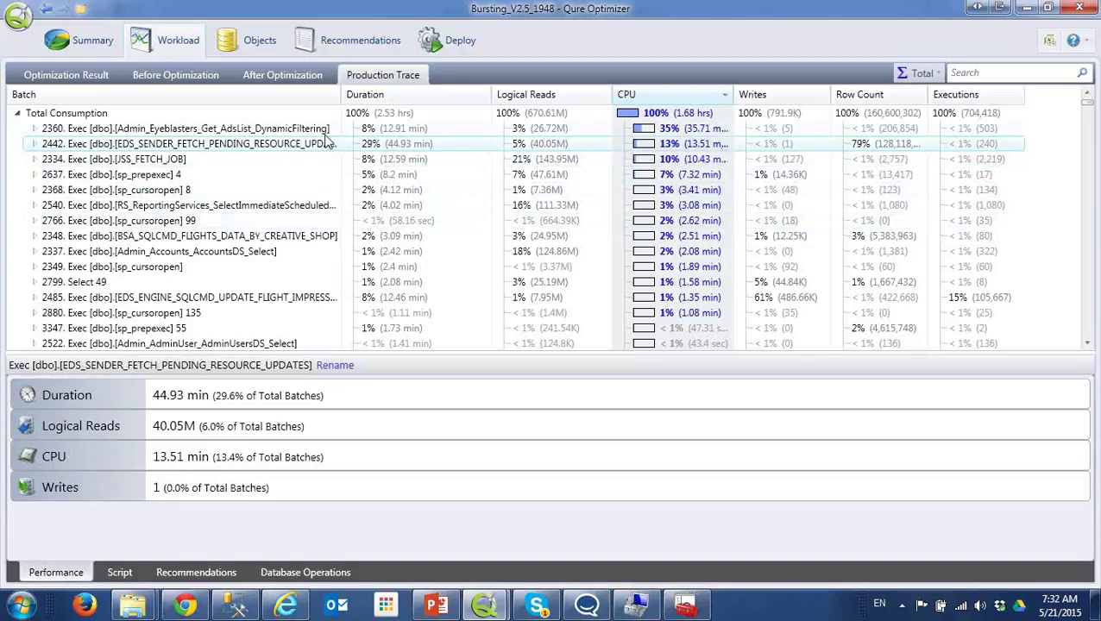
{"action": "left_click", "coordinate": [645, 128]}
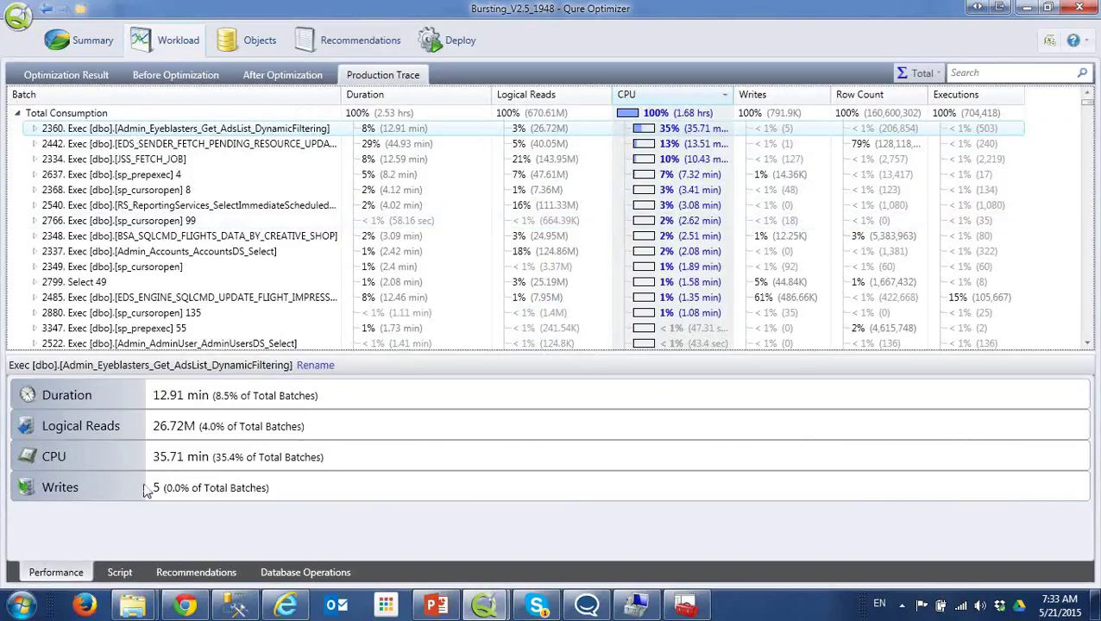
{"action": "left_click", "coordinate": [127, 568]}
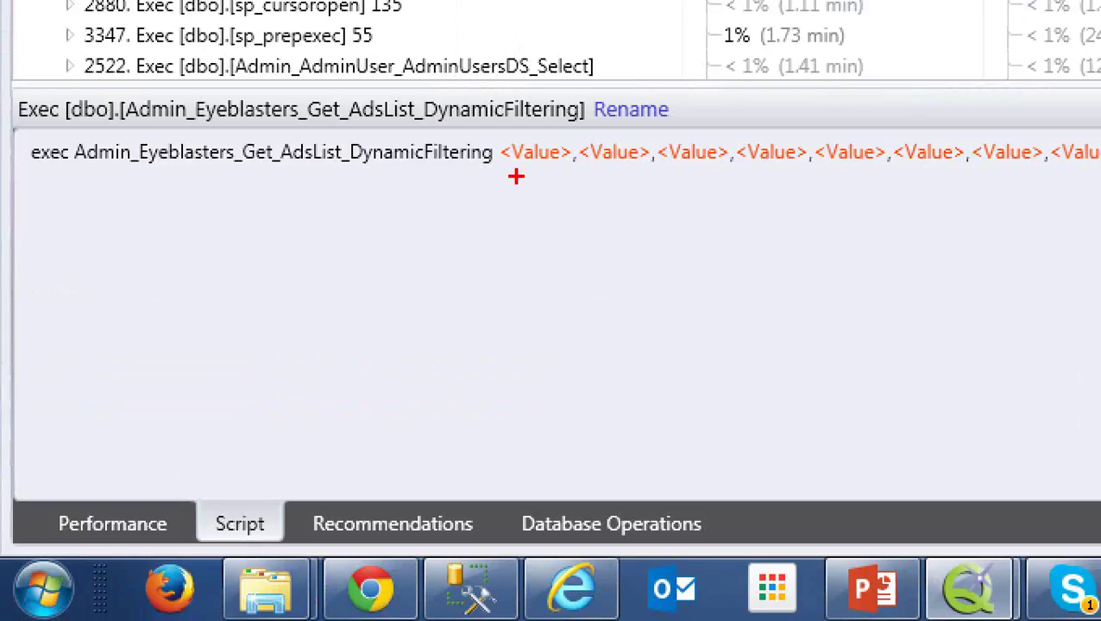
{"action": "mouse_move", "coordinate": [499, 143]}
{"action": "left_mouse_down"}
{"action": "mouse_move", "coordinate": [509, 177]}
{"action": "mouse_move", "coordinate": [1089, 177]}
{"action": "left_mouse_up"}
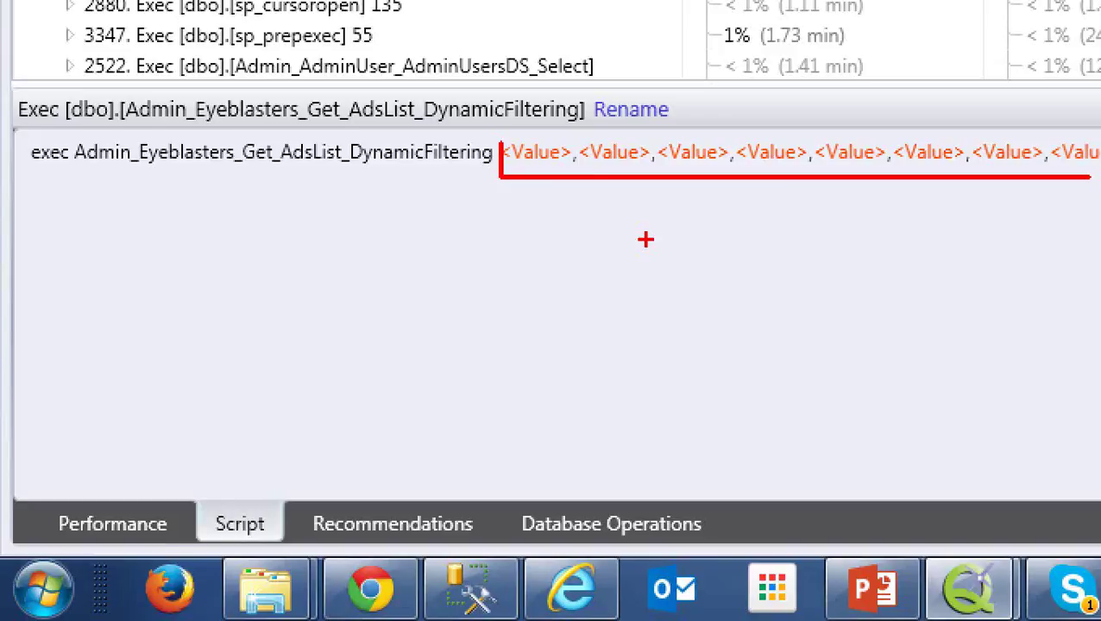
{"action": "key", "text": "Escape"}
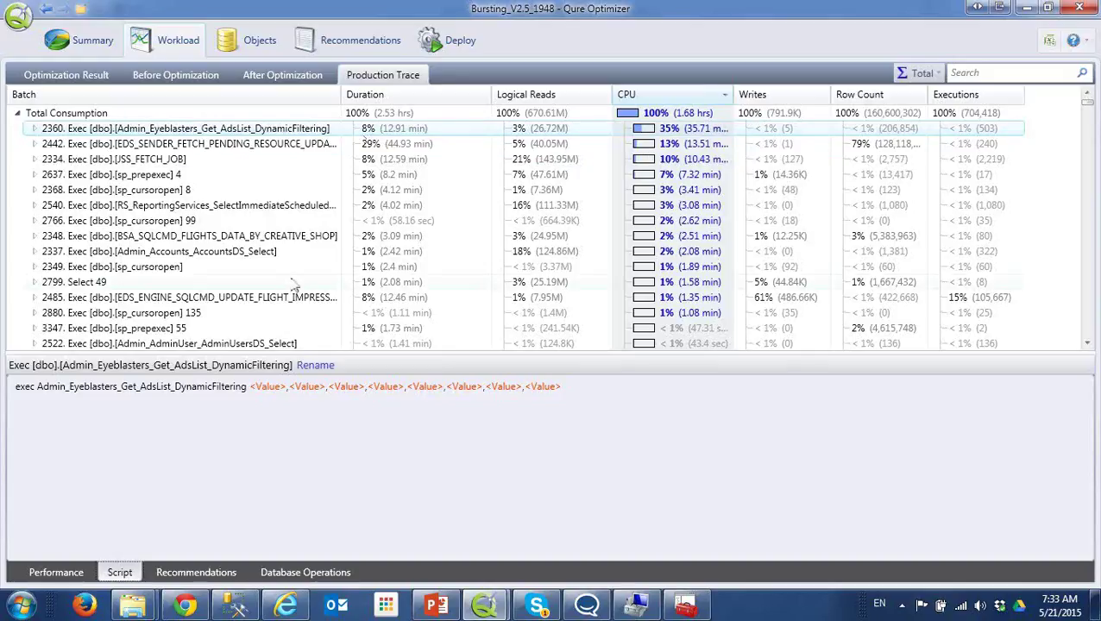
Expand the Admin_Eyeblasters_Get_AdsList_DynamicFiltering batch, inspect ParameterSet #161, compare durations across its parameter sets, and collapse the batch
{"action": "left_click", "coordinate": [35, 129]}
{"action": "left_click", "coordinate": [135, 145]}
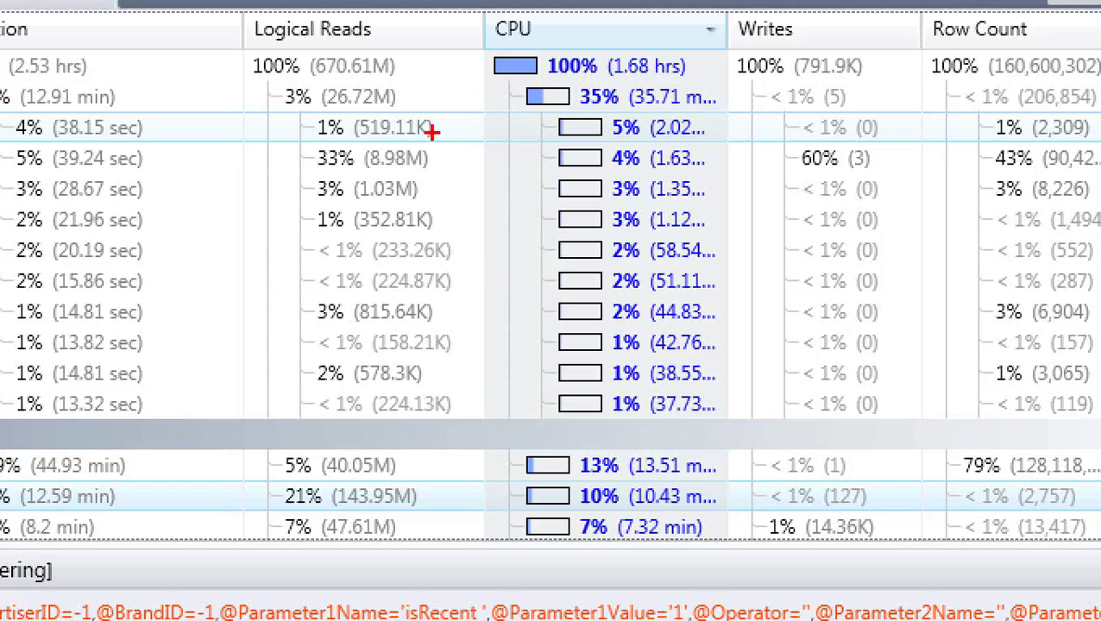
{"action": "mouse_move", "coordinate": [53, 108]}
{"action": "left_mouse_down"}
{"action": "mouse_move", "coordinate": [73, 164]}
{"action": "mouse_move", "coordinate": [151, 145]}
{"action": "left_mouse_up"}
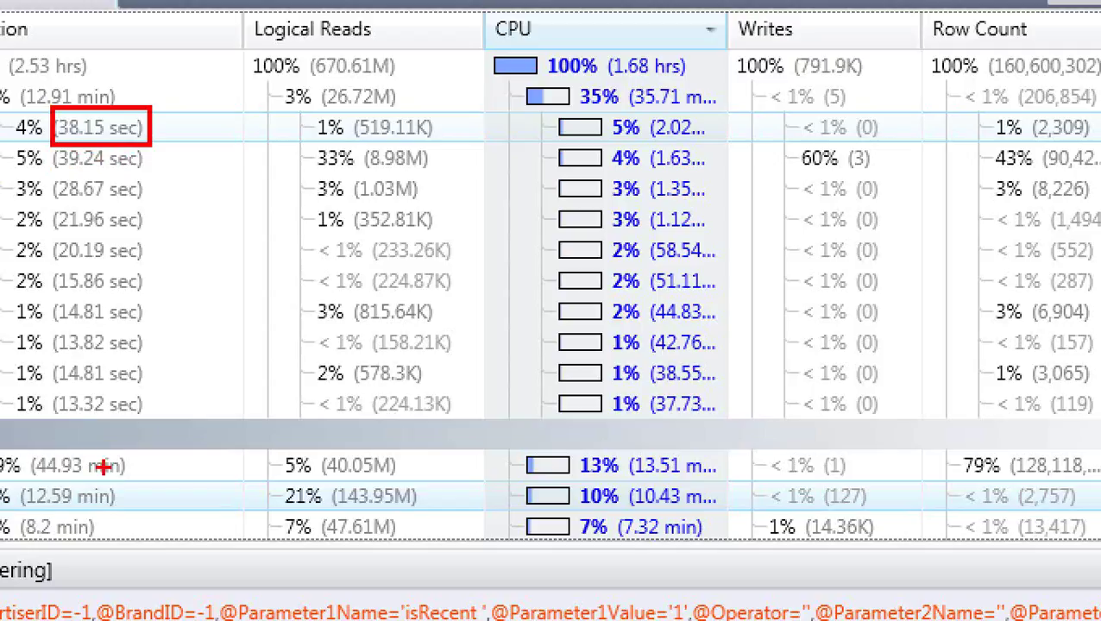
{"action": "mouse_move", "coordinate": [47, 384]}
{"action": "left_mouse_down"}
{"action": "mouse_move", "coordinate": [58, 423]}
{"action": "mouse_move", "coordinate": [148, 422]}
{"action": "left_mouse_up"}
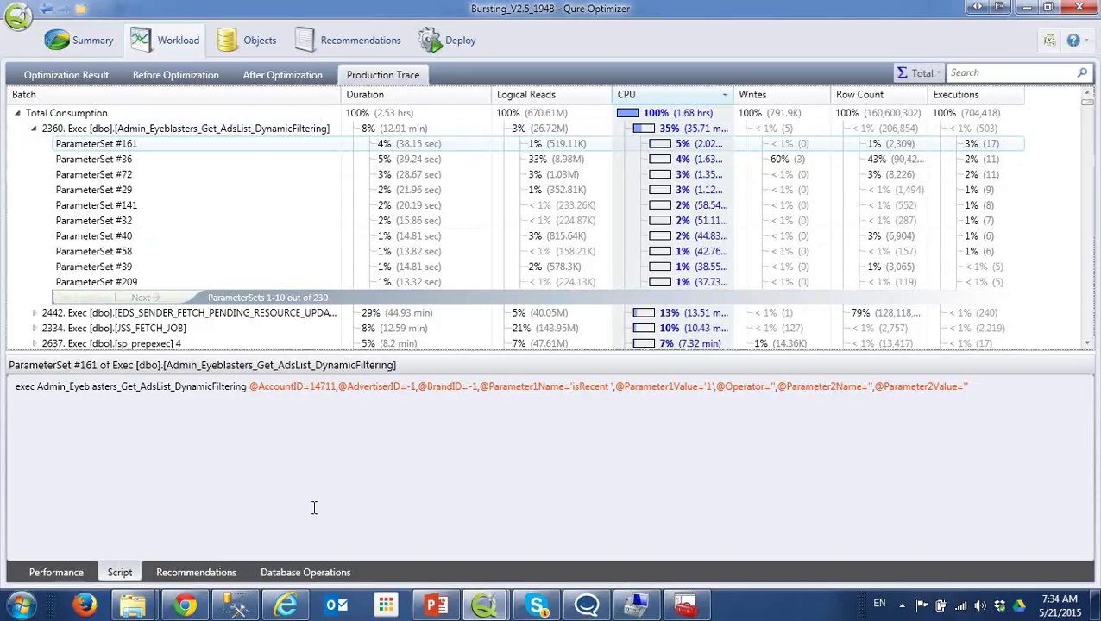
{"action": "left_click", "coordinate": [91, 129]}
{"action": "left_click", "coordinate": [32, 129]}
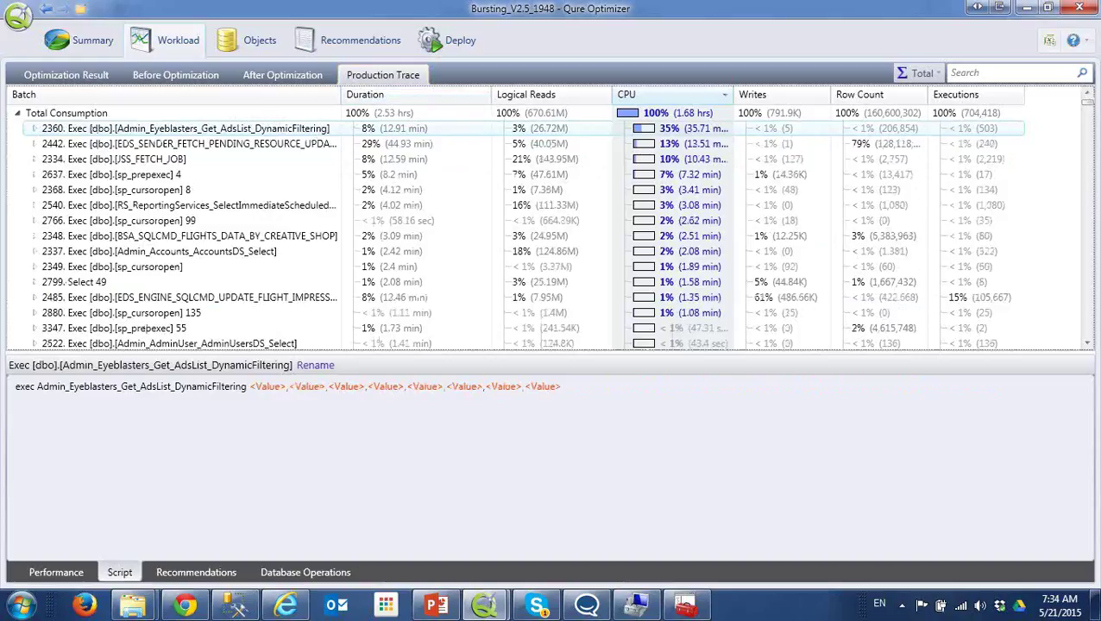
Compare the workload before and after optimization, and return to the total consumption row of the before-optimization list
{"action": "left_click", "coordinate": [179, 77]}
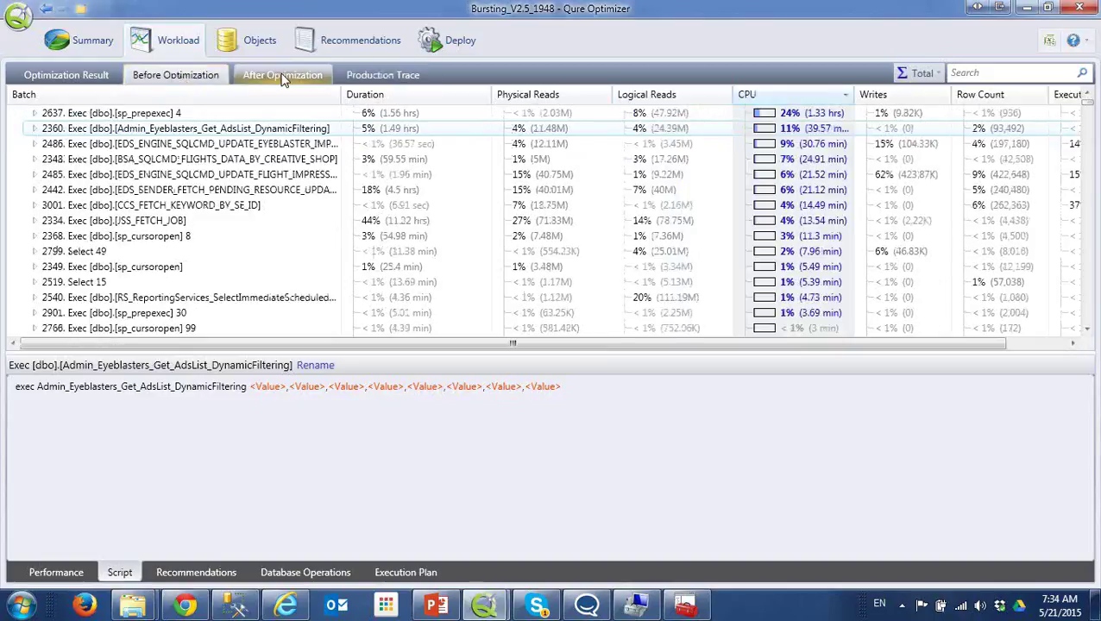
{"action": "left_click", "coordinate": [283, 77]}
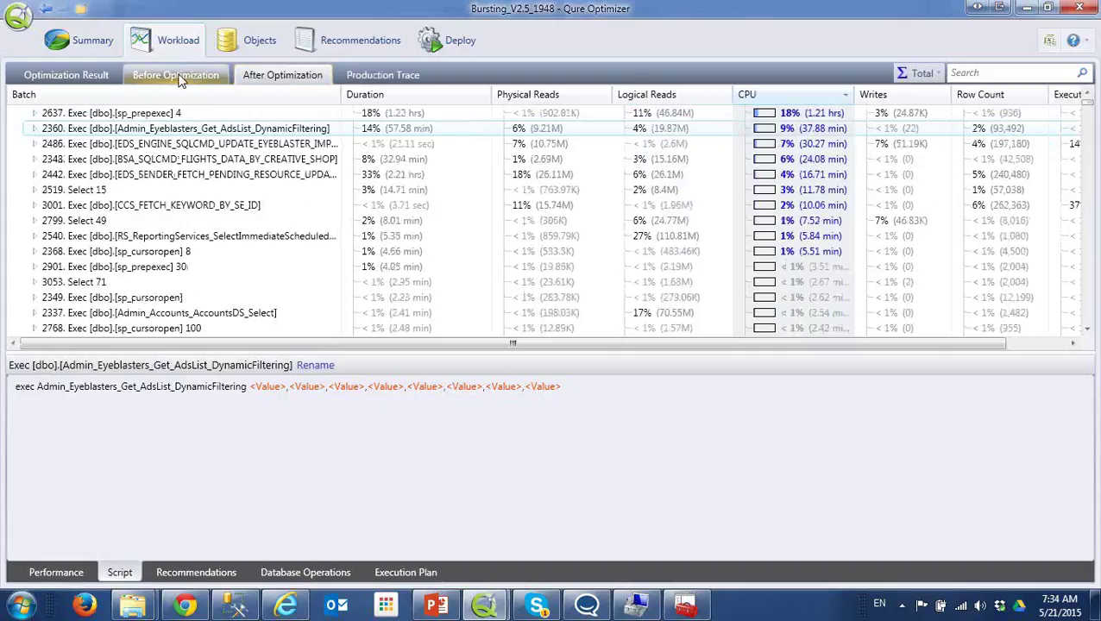
{"action": "left_click", "coordinate": [179, 76]}
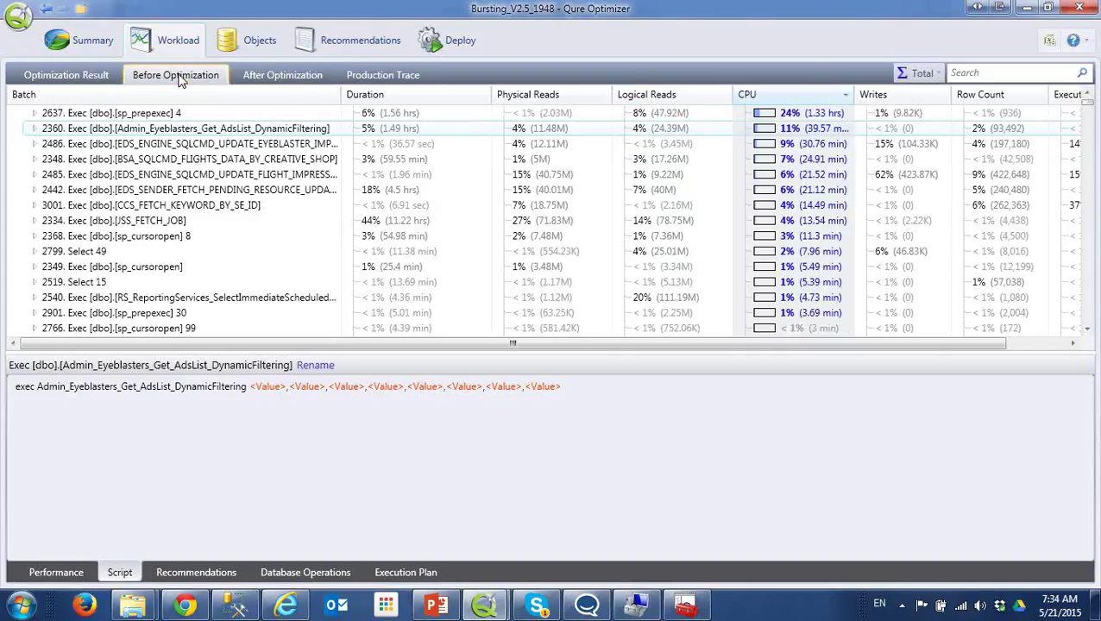
{"action": "left_click", "coordinate": [1089, 98]}
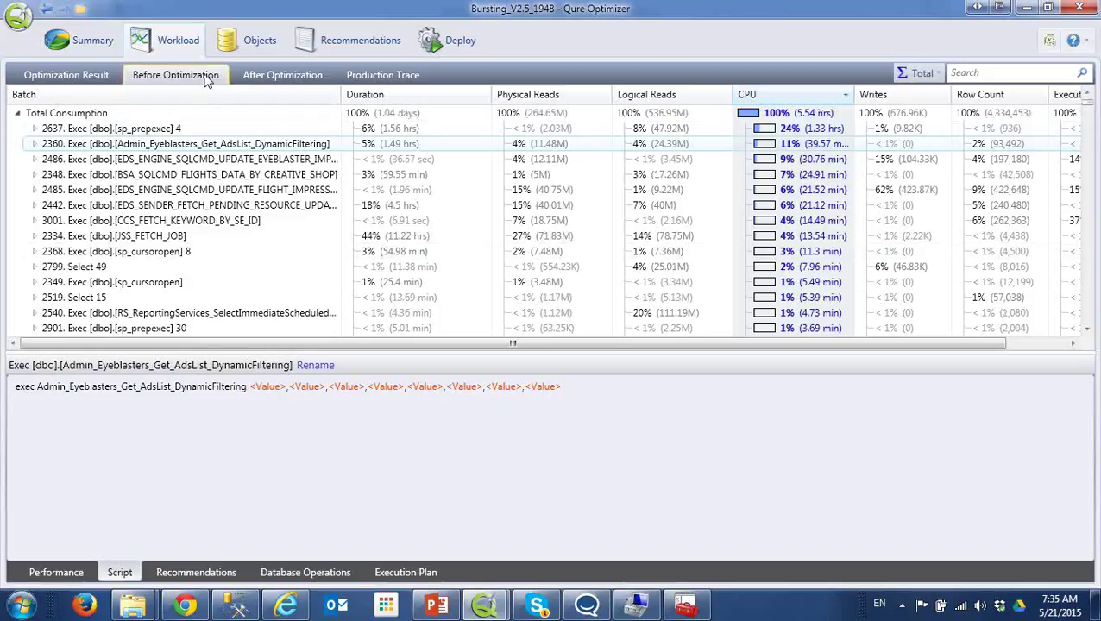
Sort the before-optimization workload by duration and view the execution plan for ParameterSet #1 of JSS_FETCH_JOB in an enlarged details area
{"action": "left_click", "coordinate": [417, 104]}
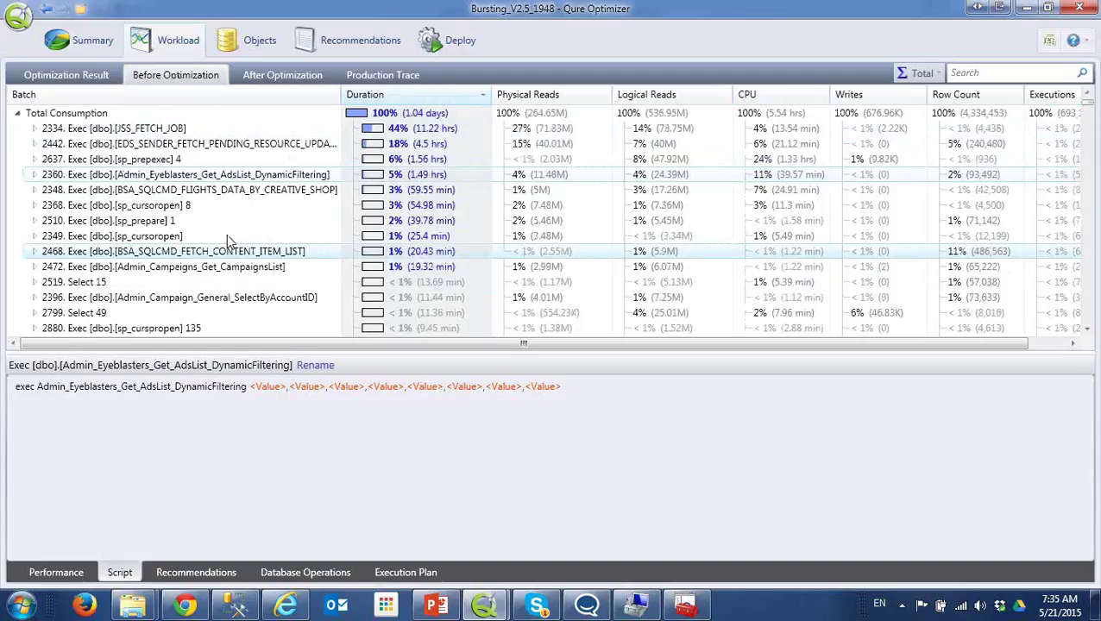
{"action": "left_click", "coordinate": [171, 128]}
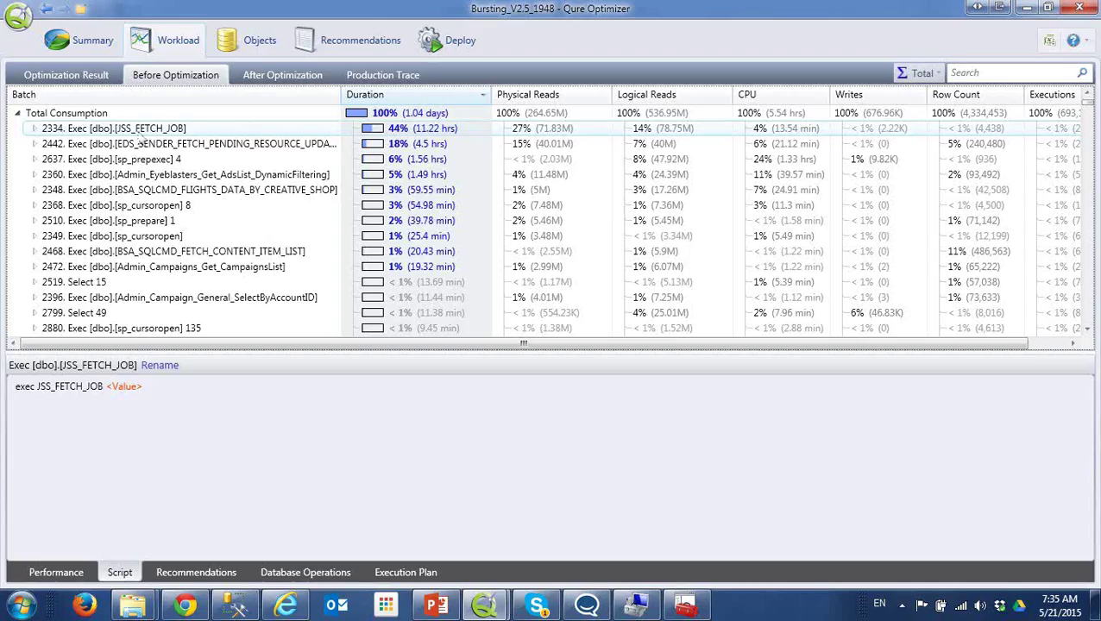
{"action": "left_click", "coordinate": [34, 128]}
{"action": "left_click", "coordinate": [86, 145]}
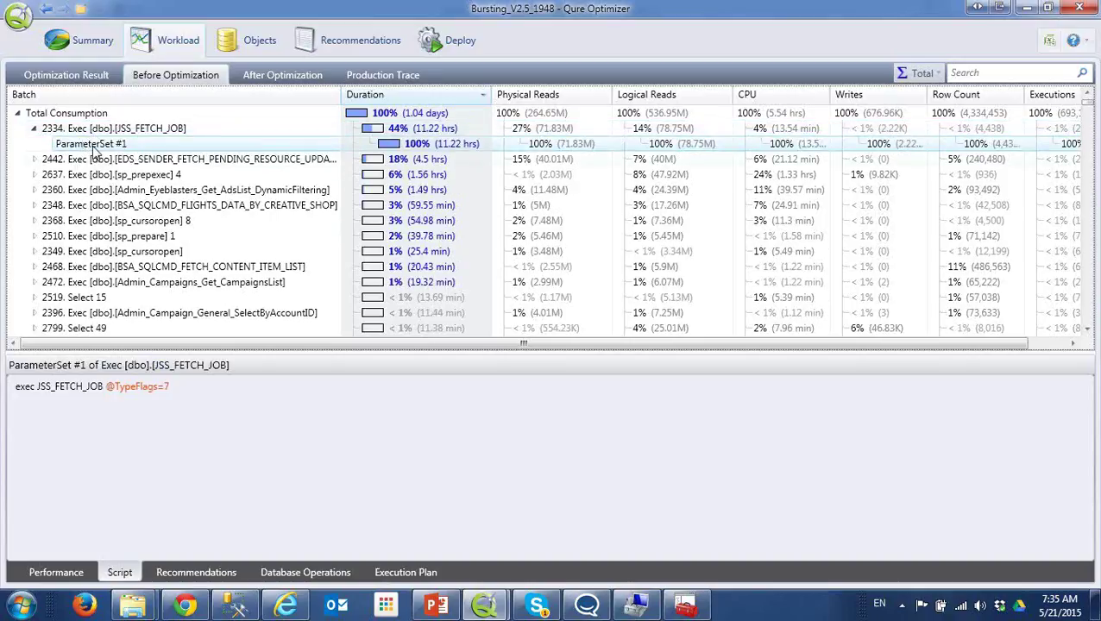
{"action": "left_click", "coordinate": [413, 568]}
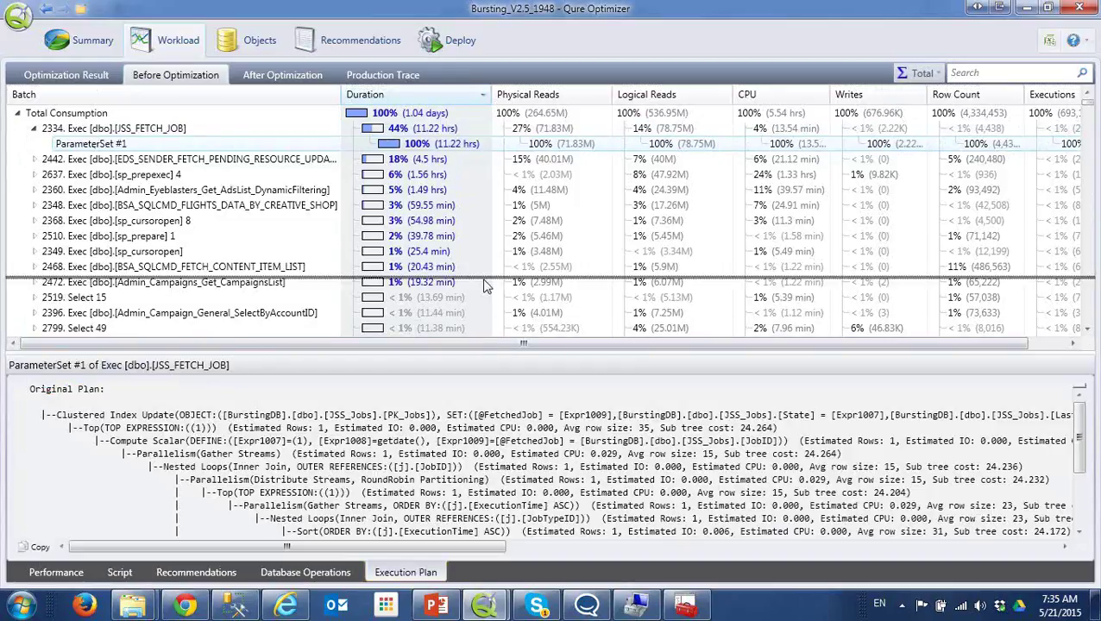
{"action": "left_click_drag", "start_coordinate": [486, 286], "coordinate": [486, 284]}
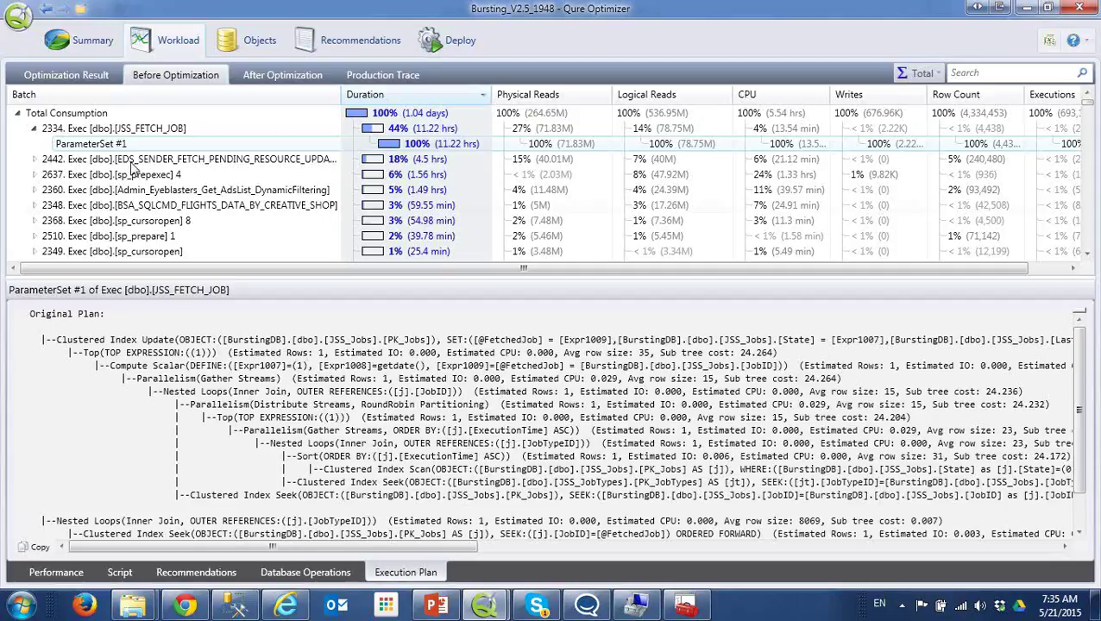
Collapse the JSS_FETCH_JOB batch and compare its performance figures before and after optimization
{"action": "left_click", "coordinate": [47, 130]}
{"action": "left_click", "coordinate": [34, 128]}
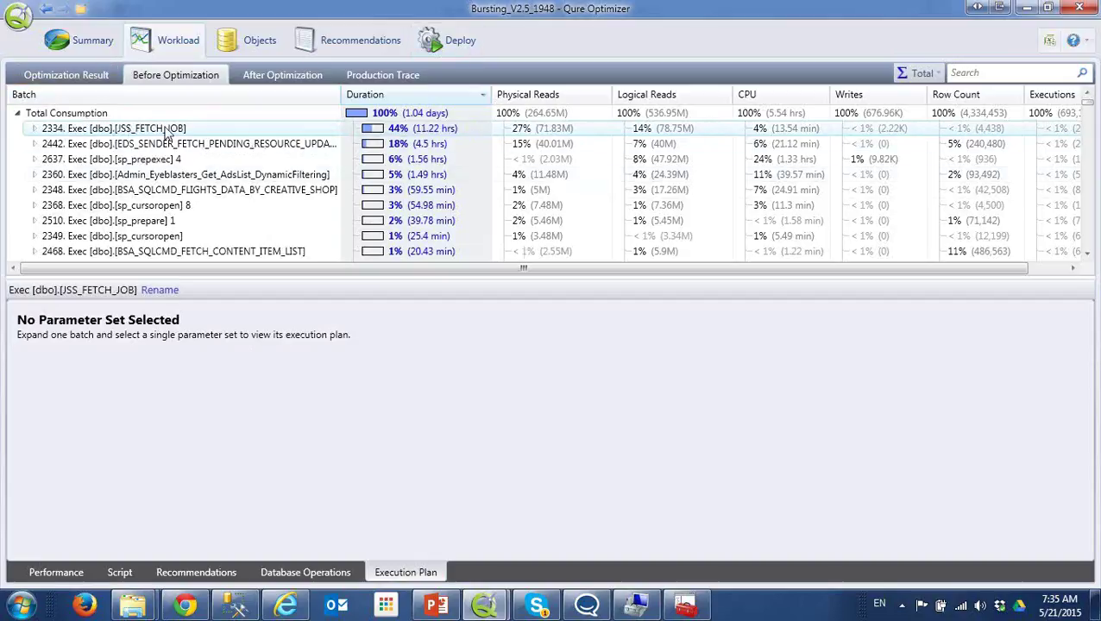
{"action": "left_click", "coordinate": [54, 573]}
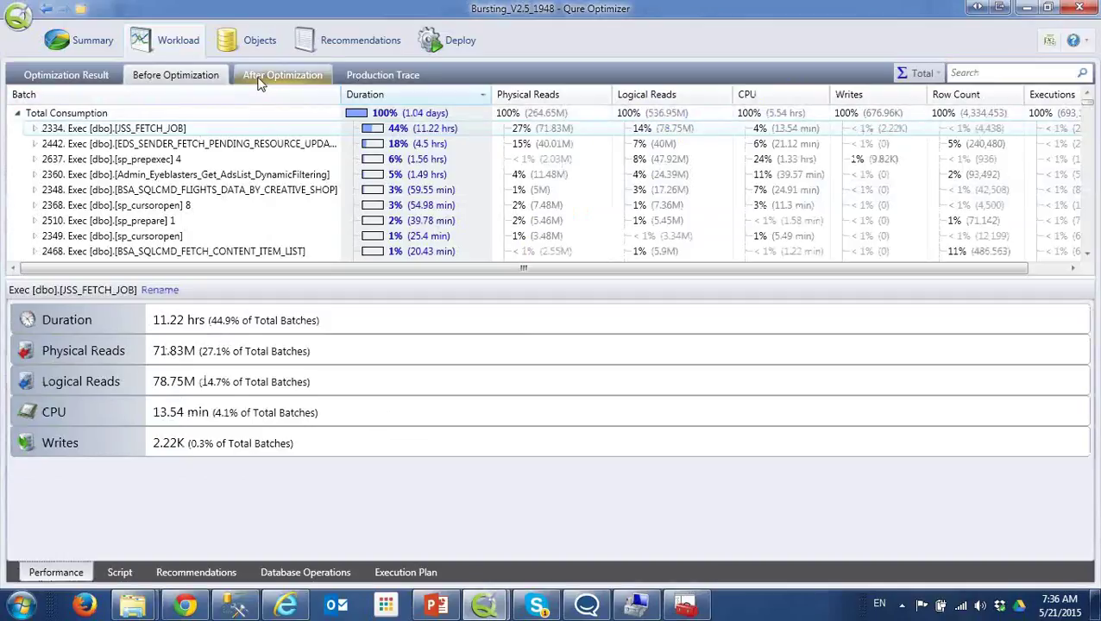
{"action": "left_click", "coordinate": [259, 79]}
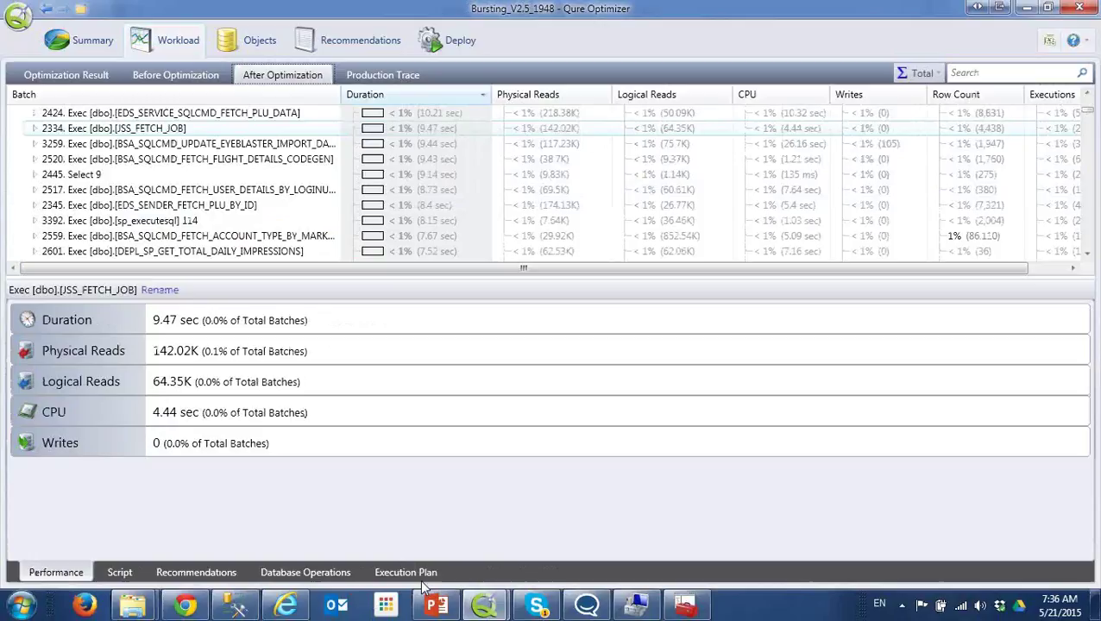
Compare the execution plans of JSS_FETCH_JOB's ParameterSet #1 after and before optimization
{"action": "left_click", "coordinate": [536, 576]}
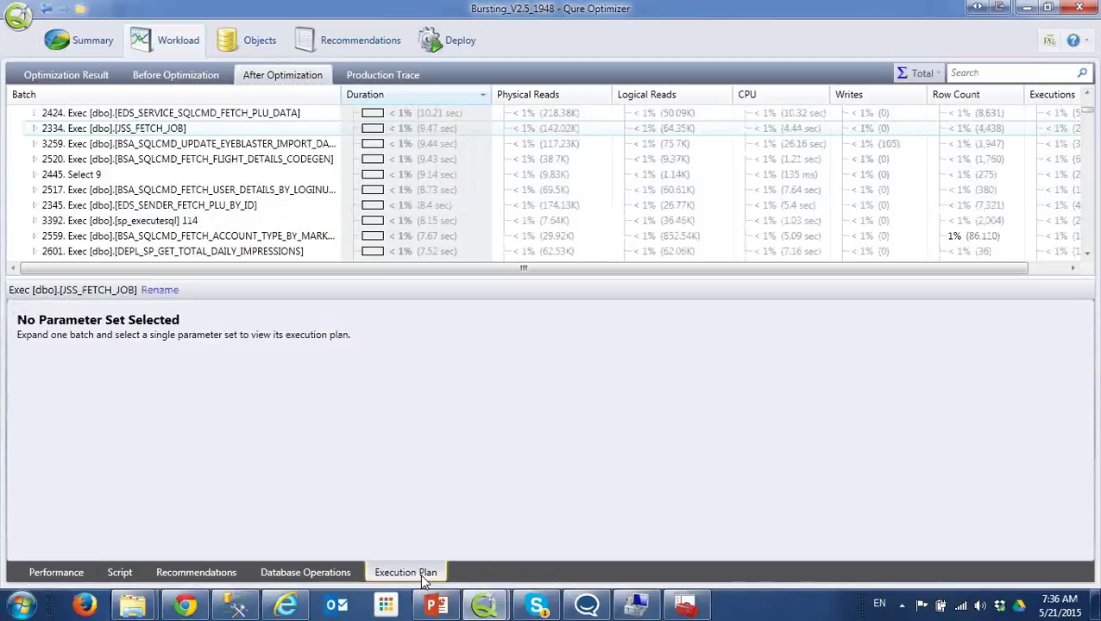
{"action": "left_click", "coordinate": [33, 127]}
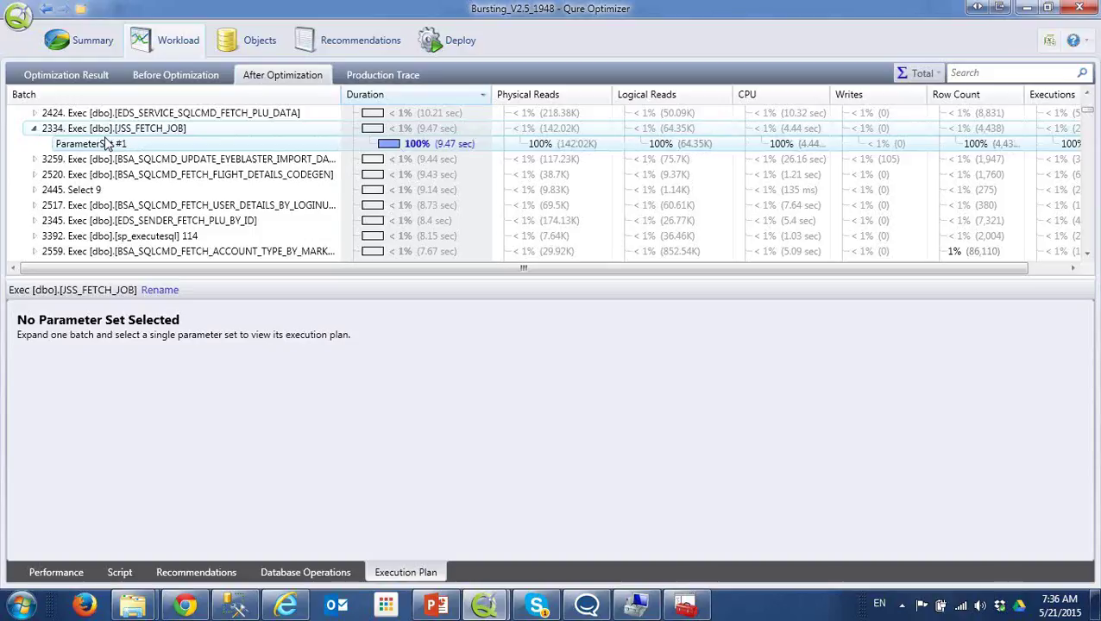
{"action": "left_click", "coordinate": [107, 144]}
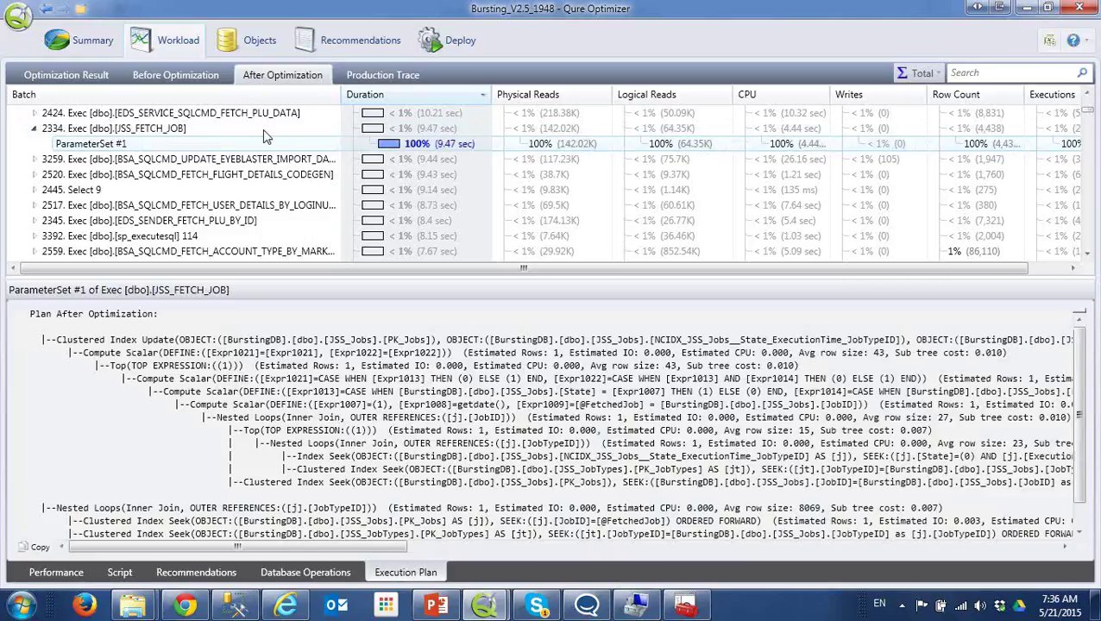
{"action": "left_click", "coordinate": [193, 83]}
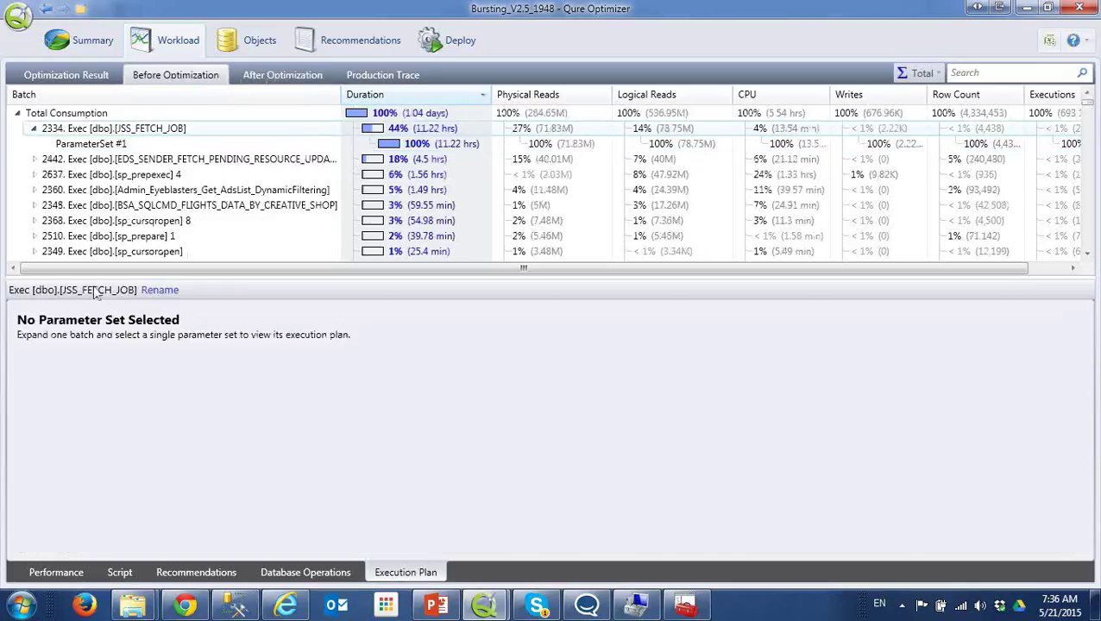
{"action": "left_click", "coordinate": [91, 145]}
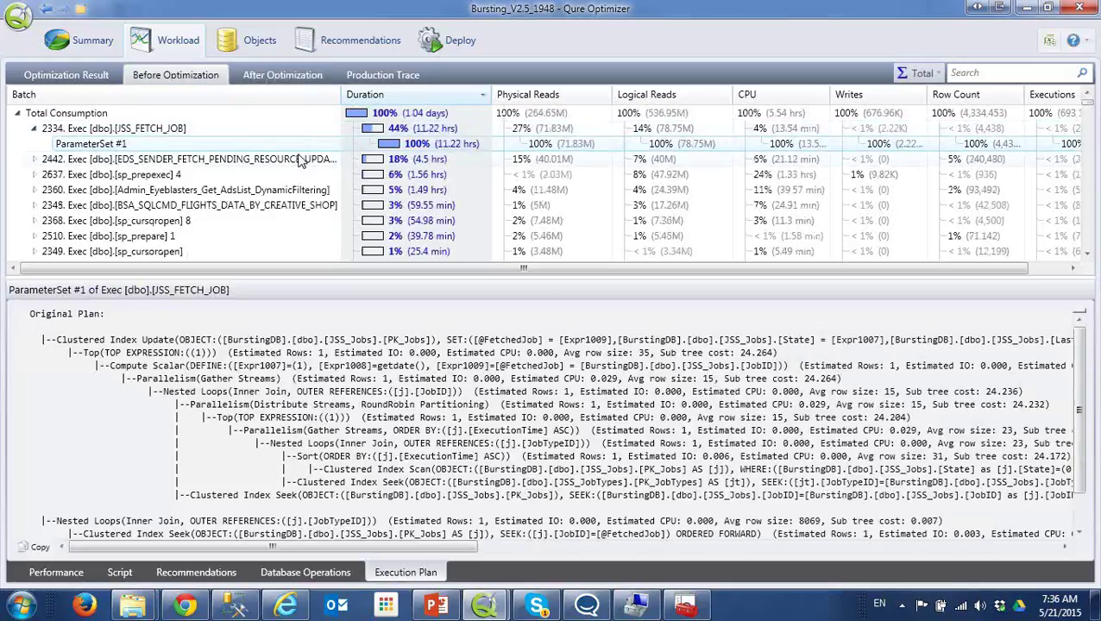
{"action": "left_click", "coordinate": [268, 80]}
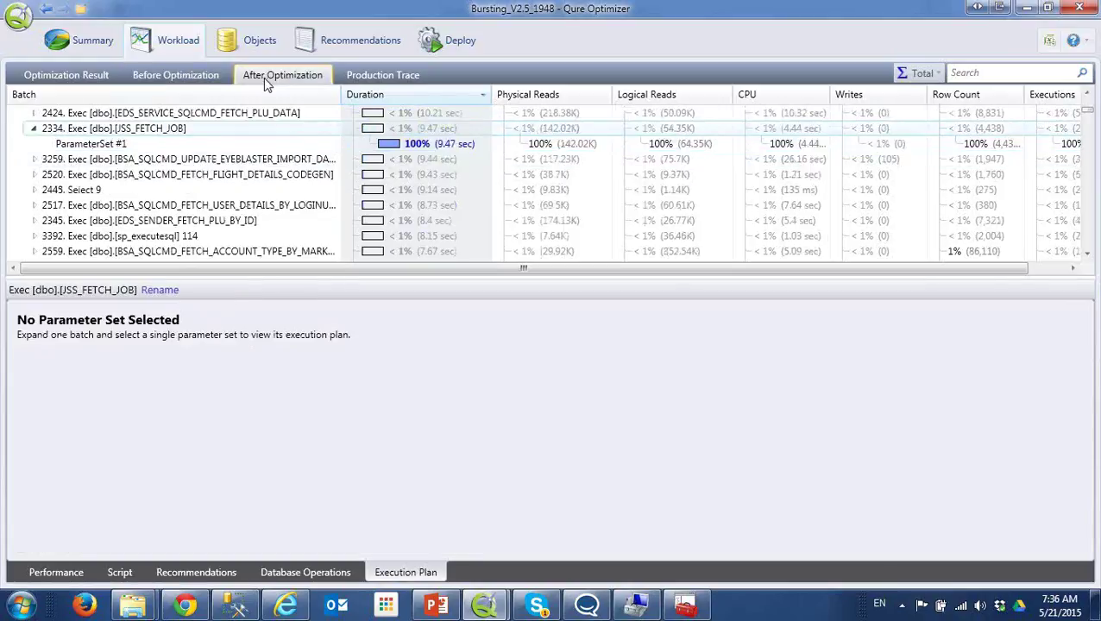
{"action": "left_click", "coordinate": [183, 79]}
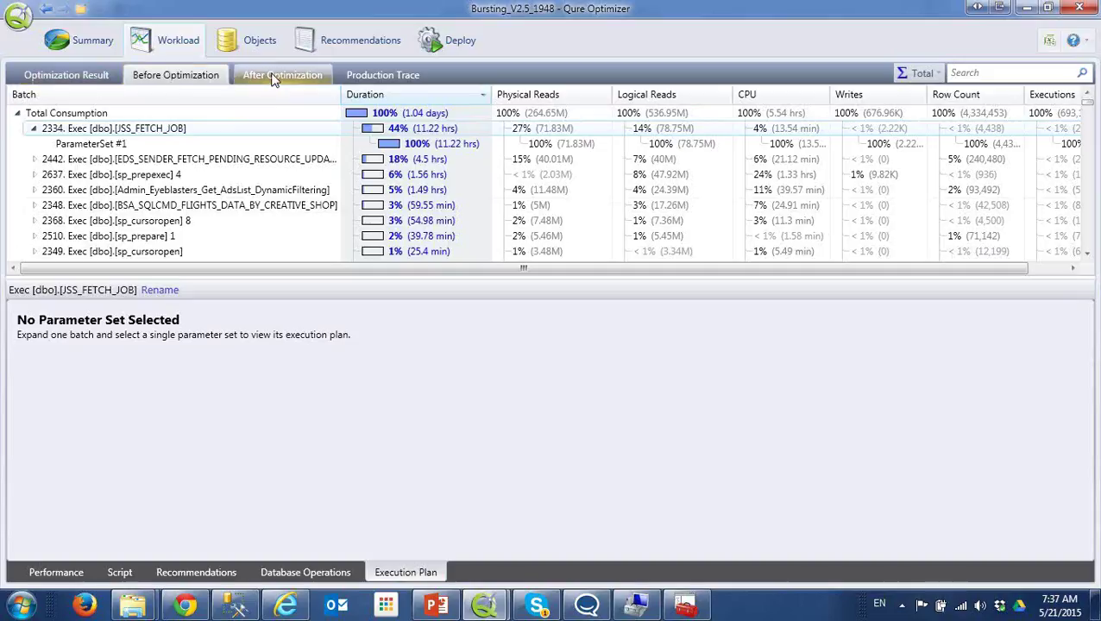
Review the performance differences of JSS_FETCH_JOB in the optimization result with its batch collapsed
{"action": "left_click", "coordinate": [78, 71]}
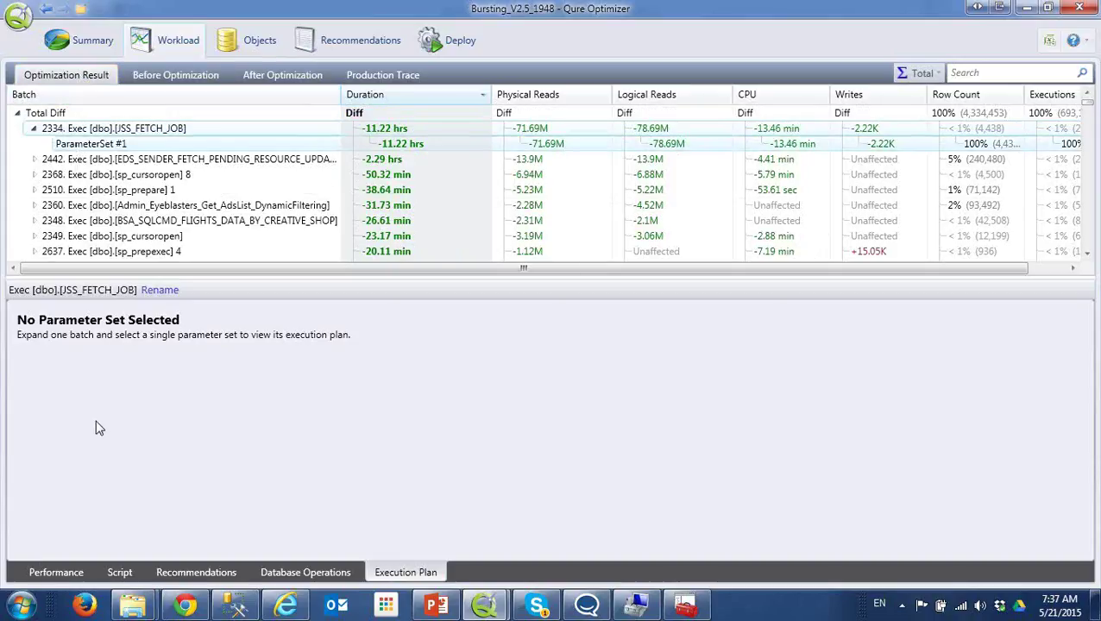
{"action": "left_click", "coordinate": [60, 573]}
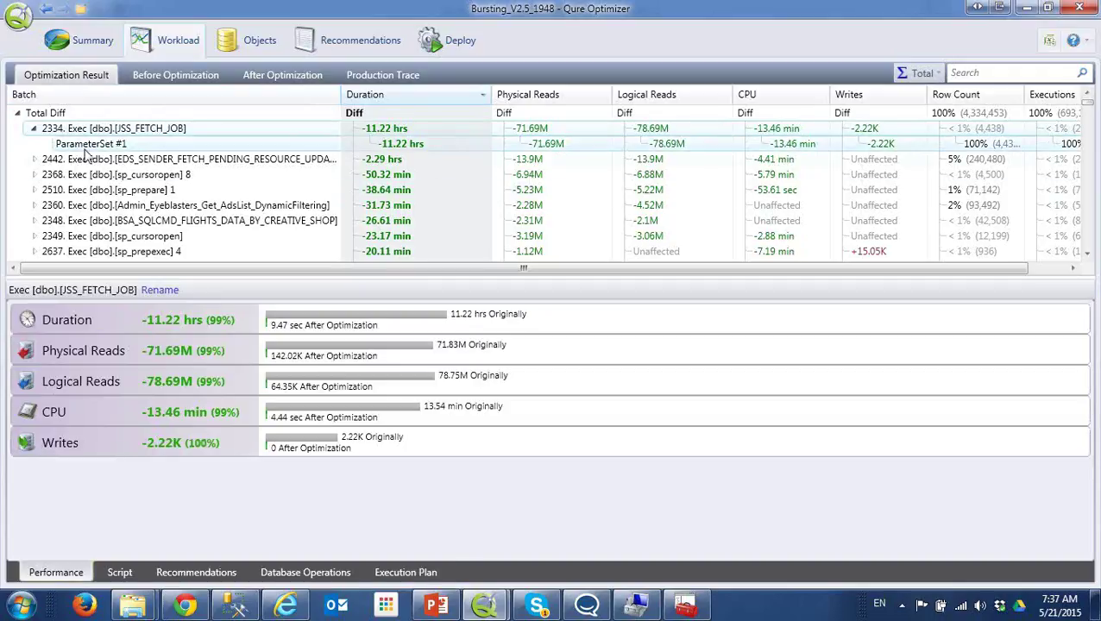
{"action": "left_click", "coordinate": [33, 128]}
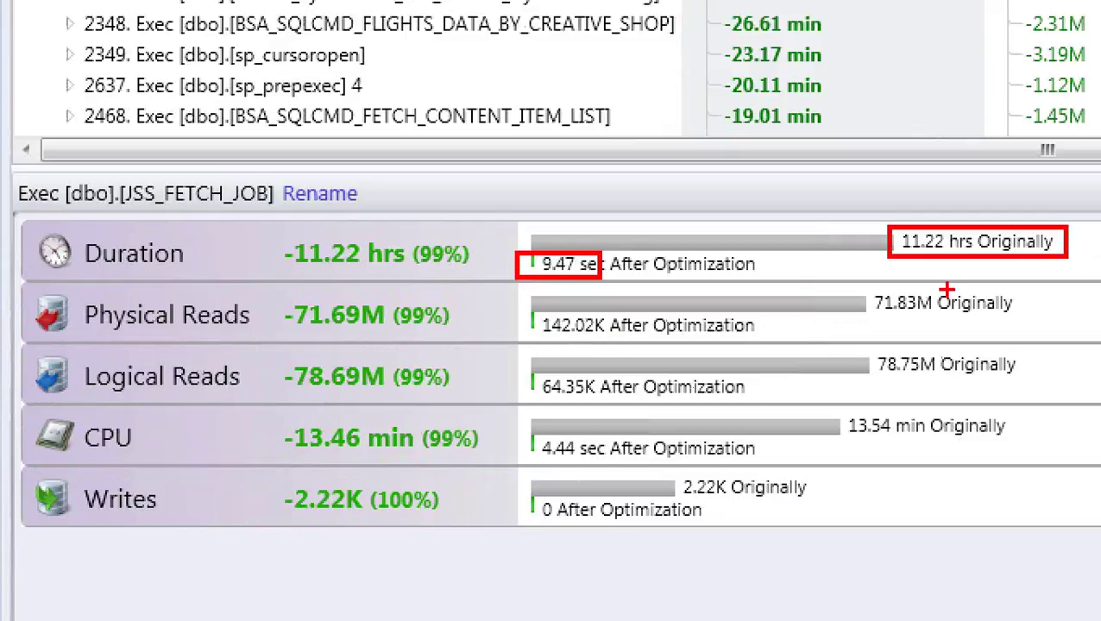
{"action": "left_click_drag", "start_coordinate": [878, 288], "coordinate": [922, 321]}
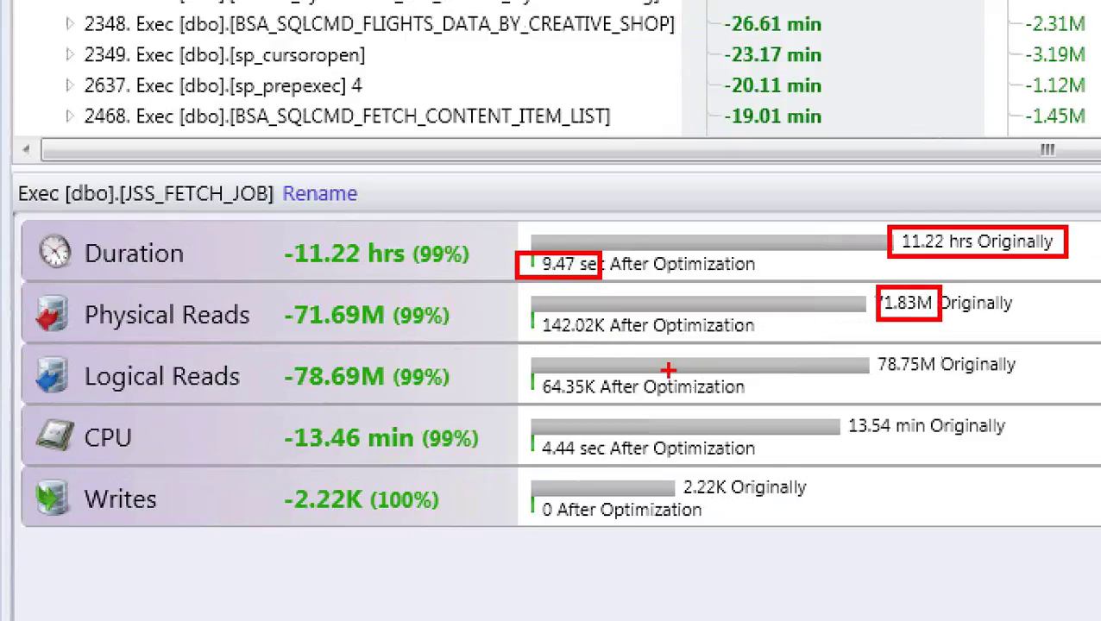
{"action": "left_click_drag", "start_coordinate": [539, 312], "coordinate": [621, 342]}
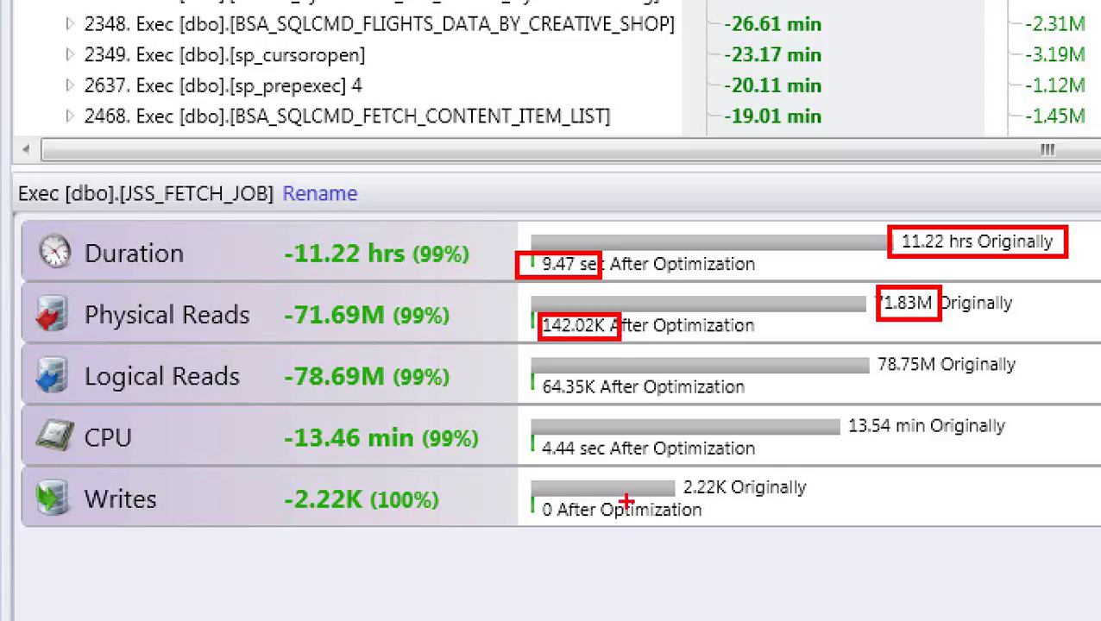
{"action": "key", "text": "Escape"}
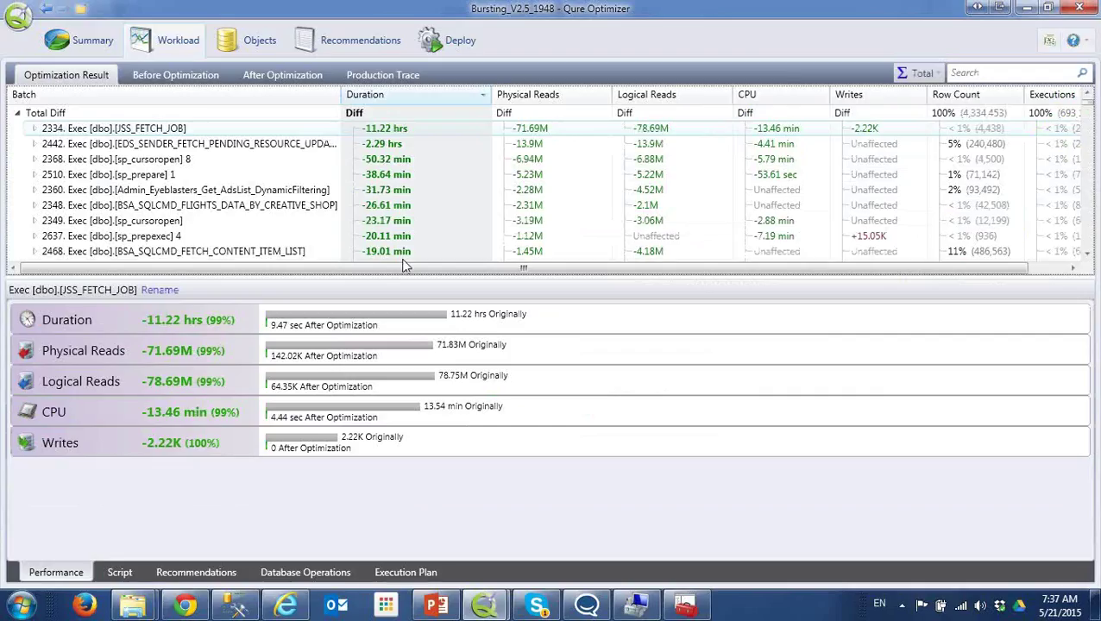
View the original and optimized execution plans of JSS_FETCH_JOB's ParameterSet #1 side by side in an enlarged details area
{"action": "left_click", "coordinate": [418, 576]}
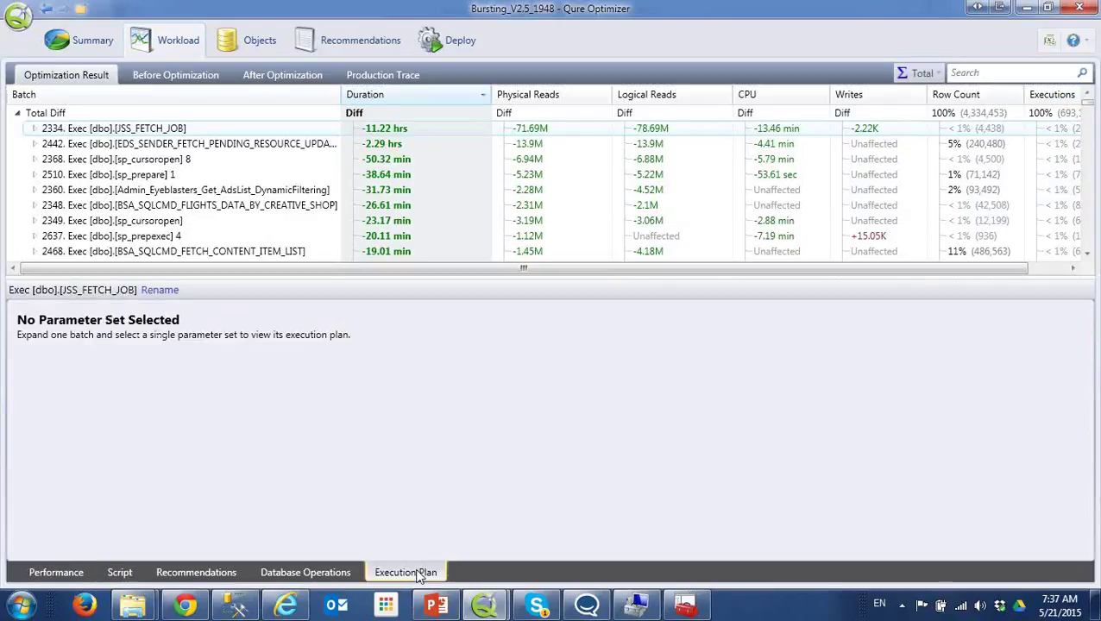
{"action": "left_click", "coordinate": [34, 128]}
{"action": "left_click", "coordinate": [90, 144]}
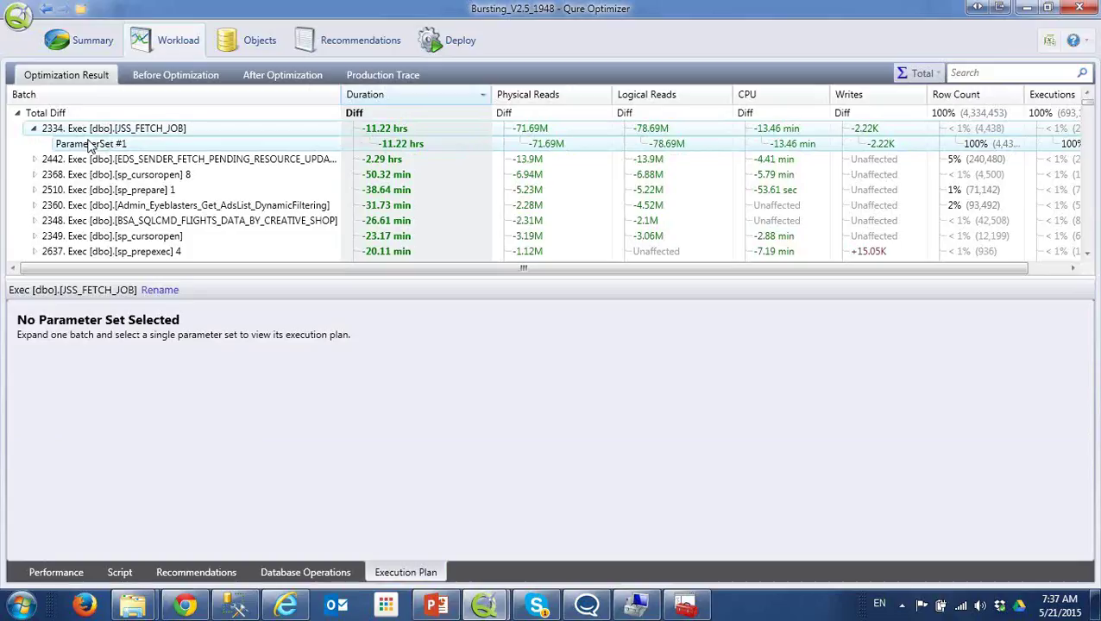
{"action": "left_click", "coordinate": [89, 145]}
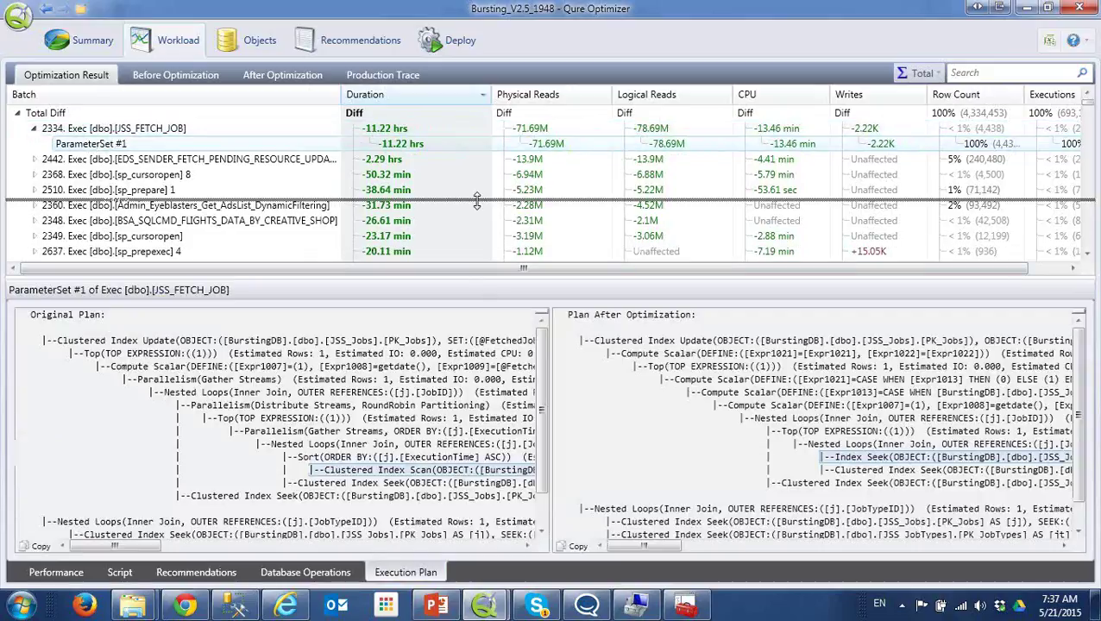
{"action": "left_click_drag", "start_coordinate": [476, 200], "coordinate": [476, 200]}
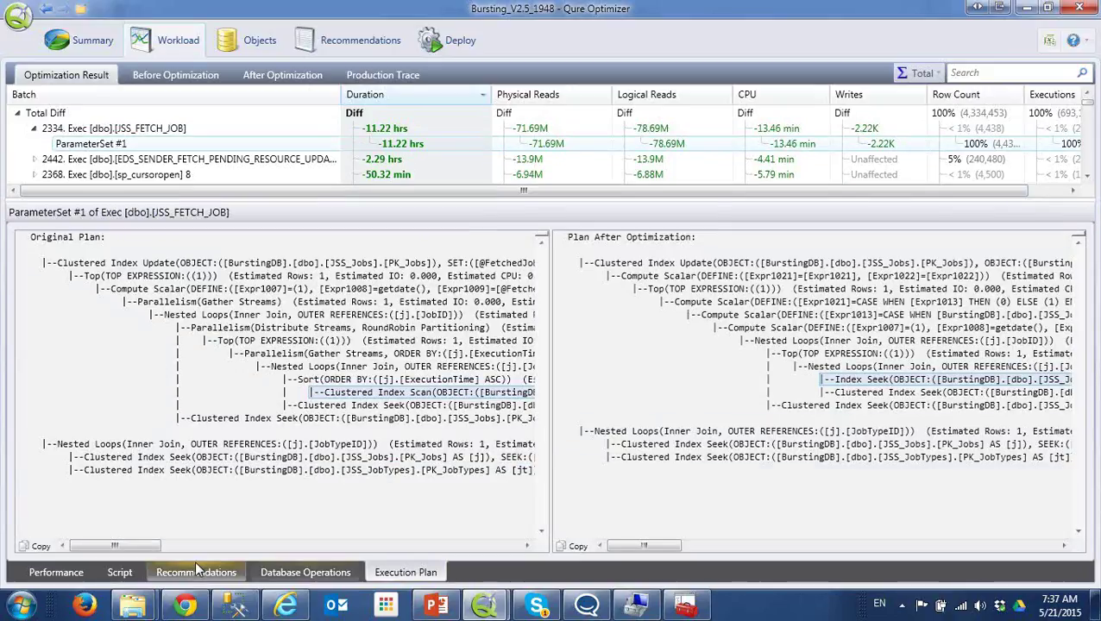
{"action": "left_click_drag", "start_coordinate": [144, 545], "coordinate": [189, 553]}
{"action": "left_click_drag", "start_coordinate": [615, 553], "coordinate": [653, 552]}
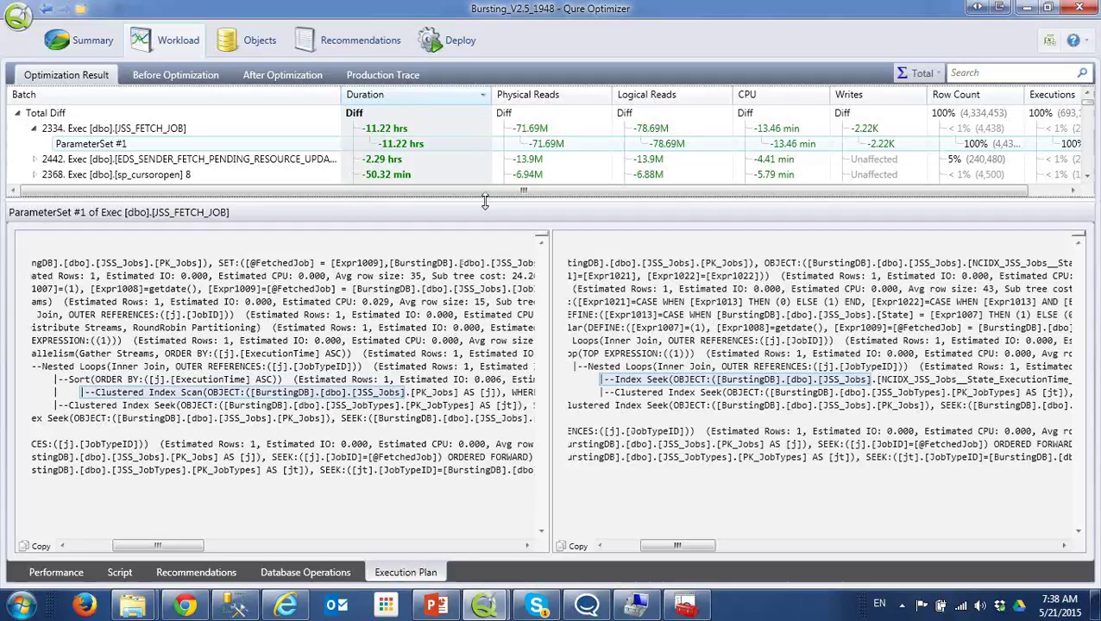
Enlarge the batch list by shrinking the details area, and collapse the JSS_FETCH_JOB batch
{"action": "left_click_drag", "start_coordinate": [485, 201], "coordinate": [489, 334]}
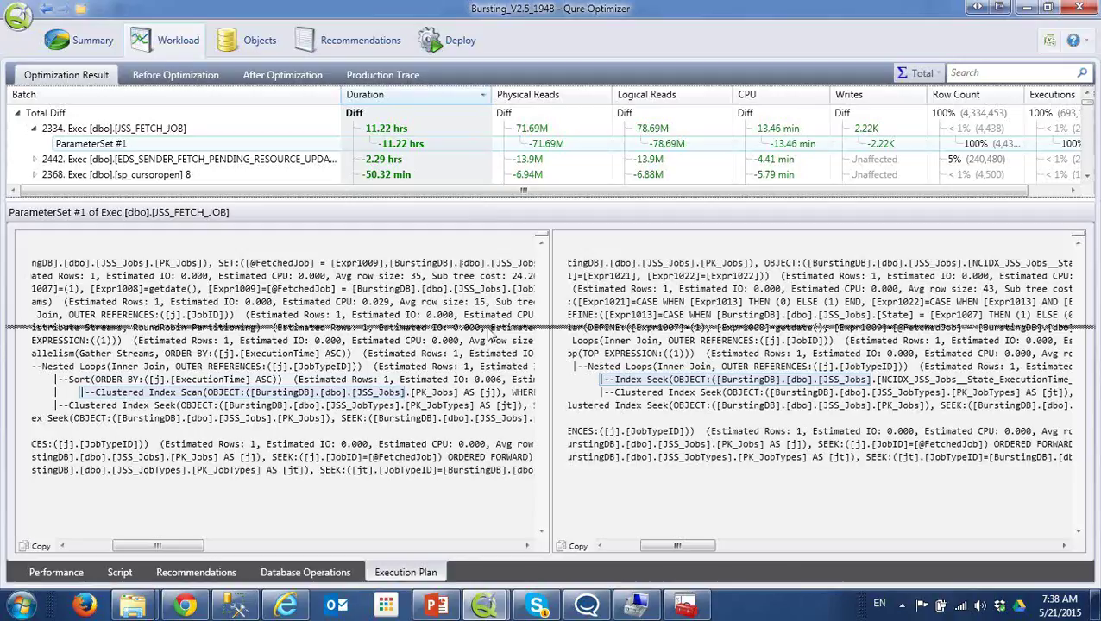
{"action": "left_click_drag", "start_coordinate": [489, 334], "coordinate": [490, 332]}
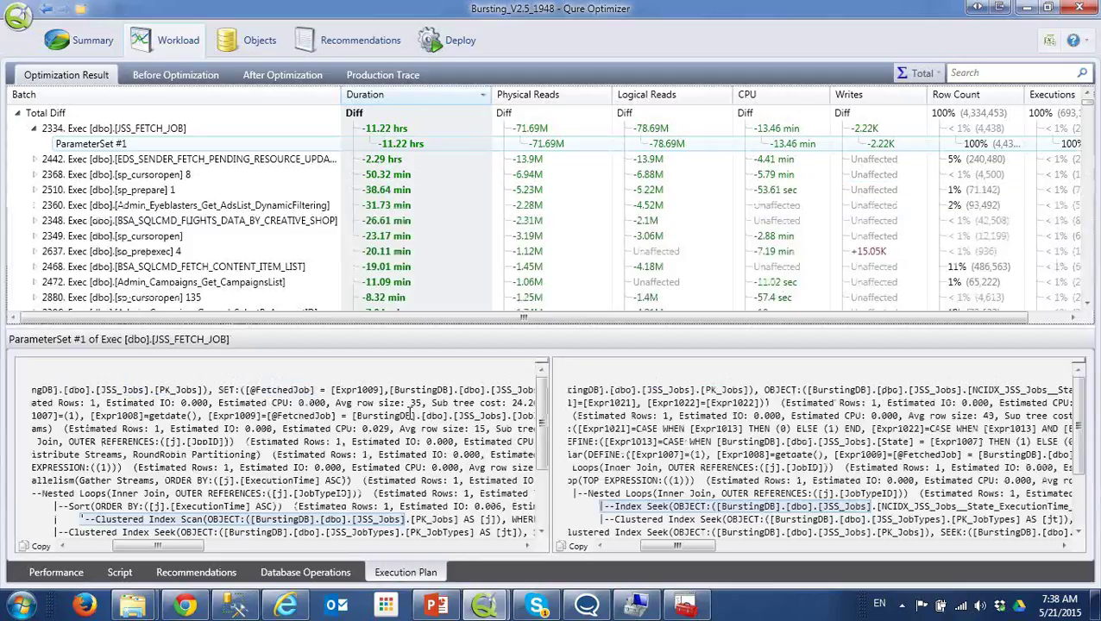
{"action": "left_click", "coordinate": [35, 129]}
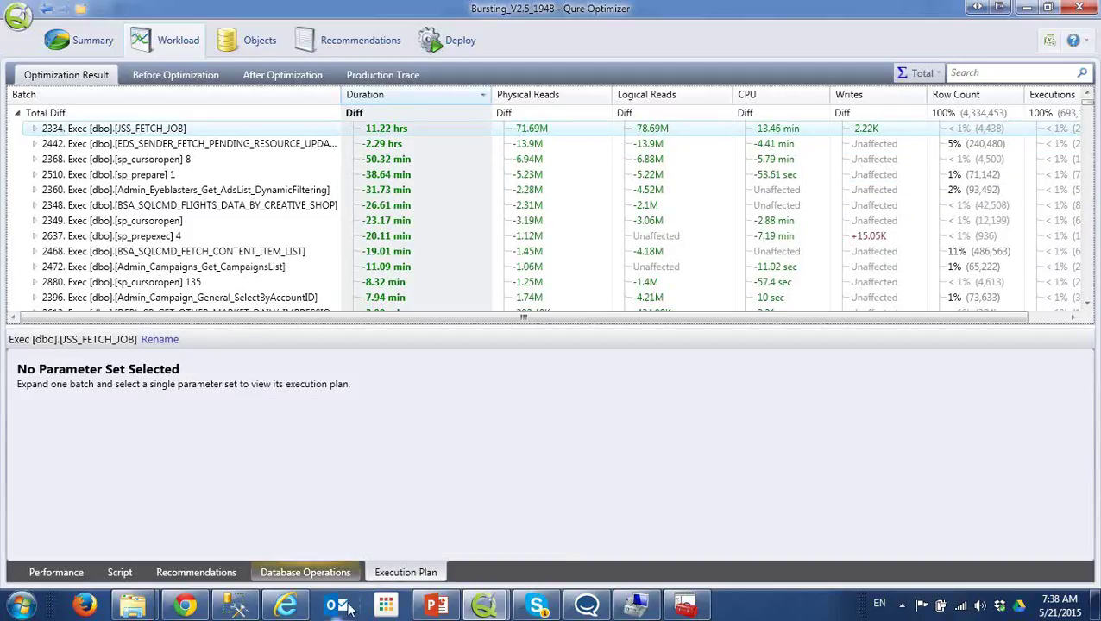
Check JSS_FETCH_JOB's recommendations, look over the optimization summary and full recommendation list, and return to the workload
{"action": "left_click", "coordinate": [196, 573]}
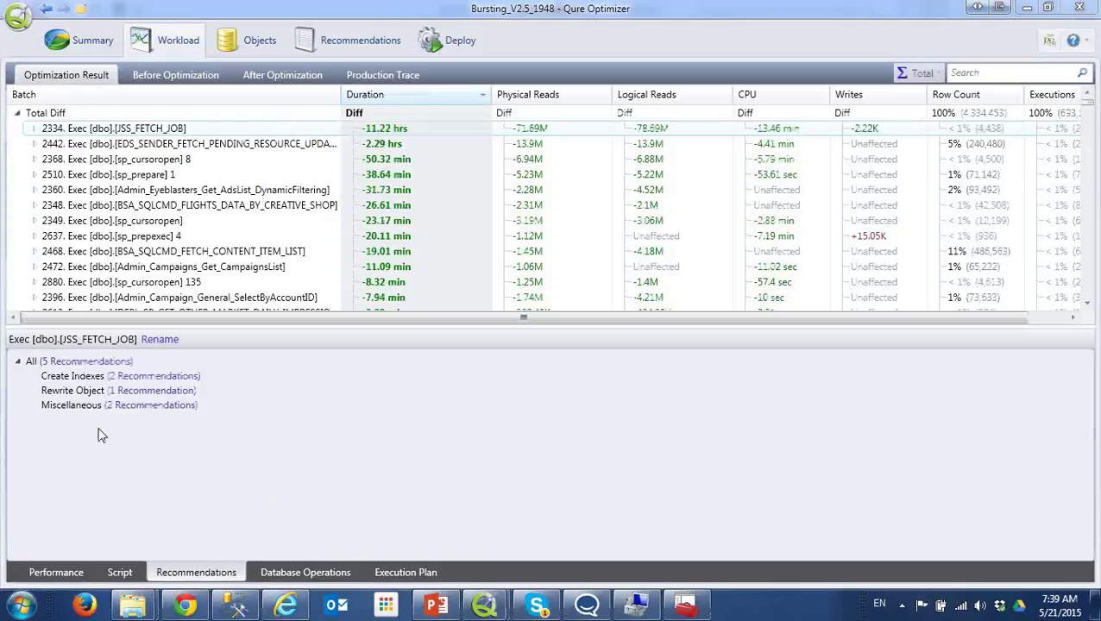
{"action": "left_click", "coordinate": [84, 42]}
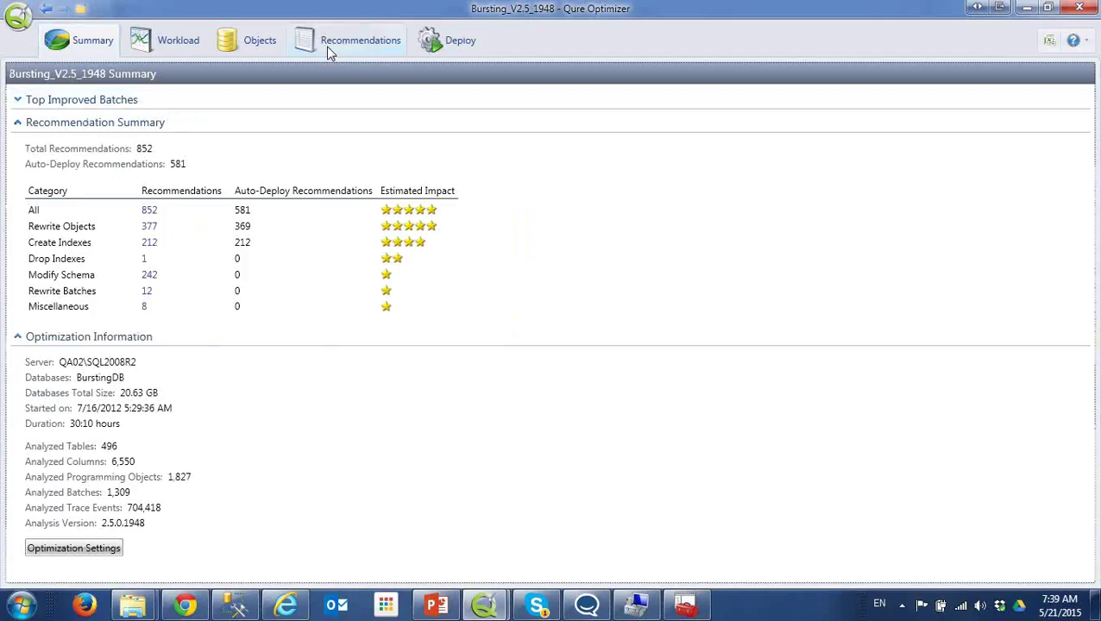
{"action": "left_click", "coordinate": [326, 46]}
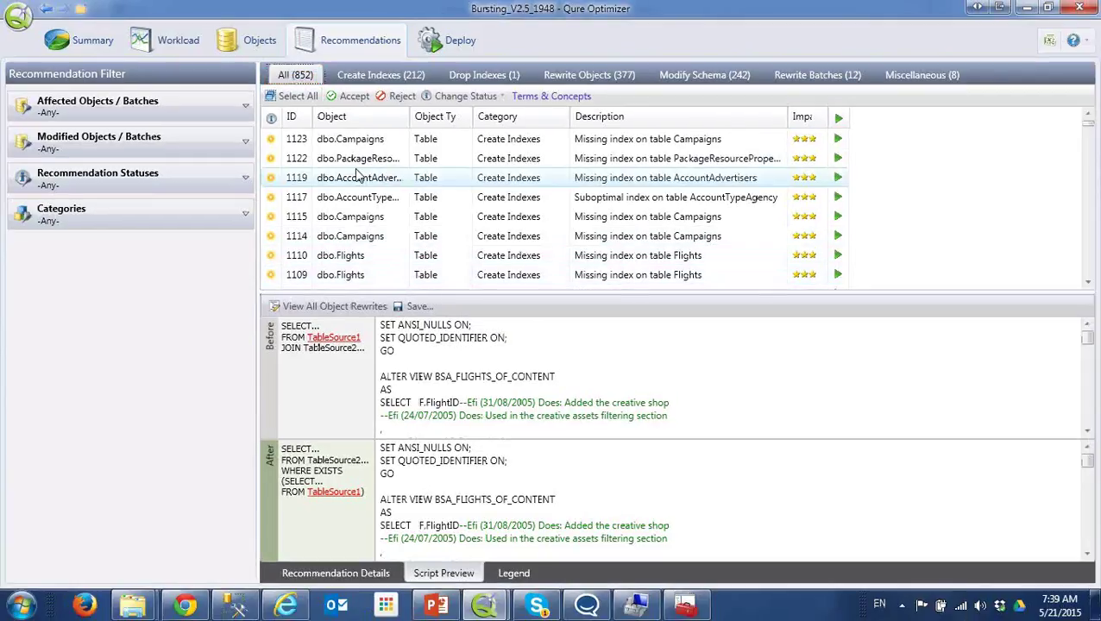
{"action": "left_click", "coordinate": [180, 38]}
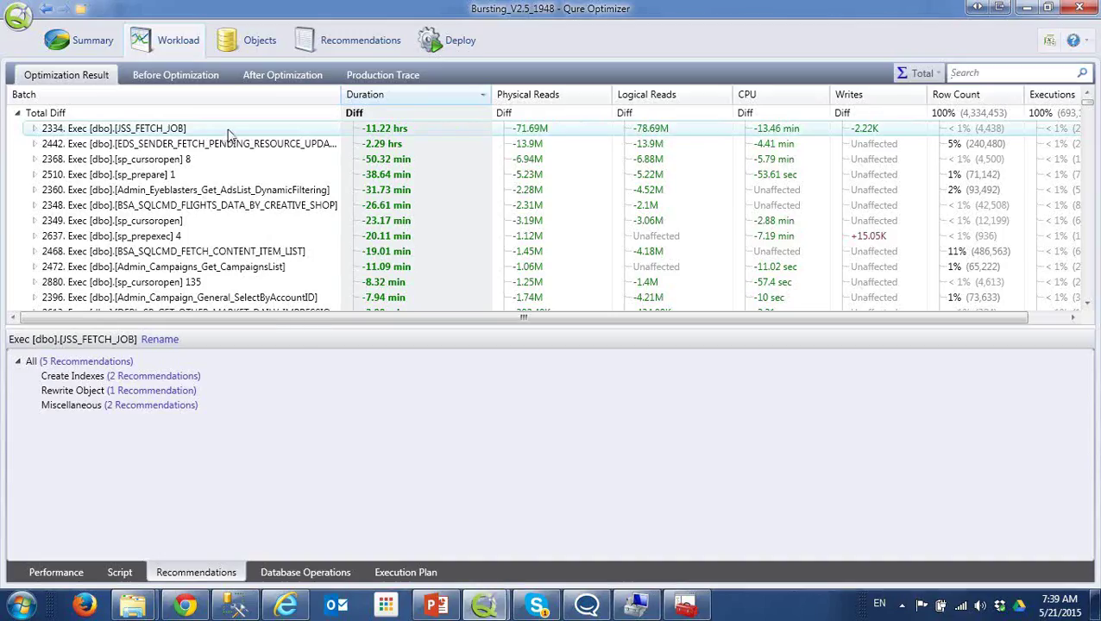
Show all recommendations affecting JSS_FETCH_JOB and browse their Create Indexes, Rewrite Objects and Miscellaneous categories
{"action": "left_click", "coordinate": [89, 364]}
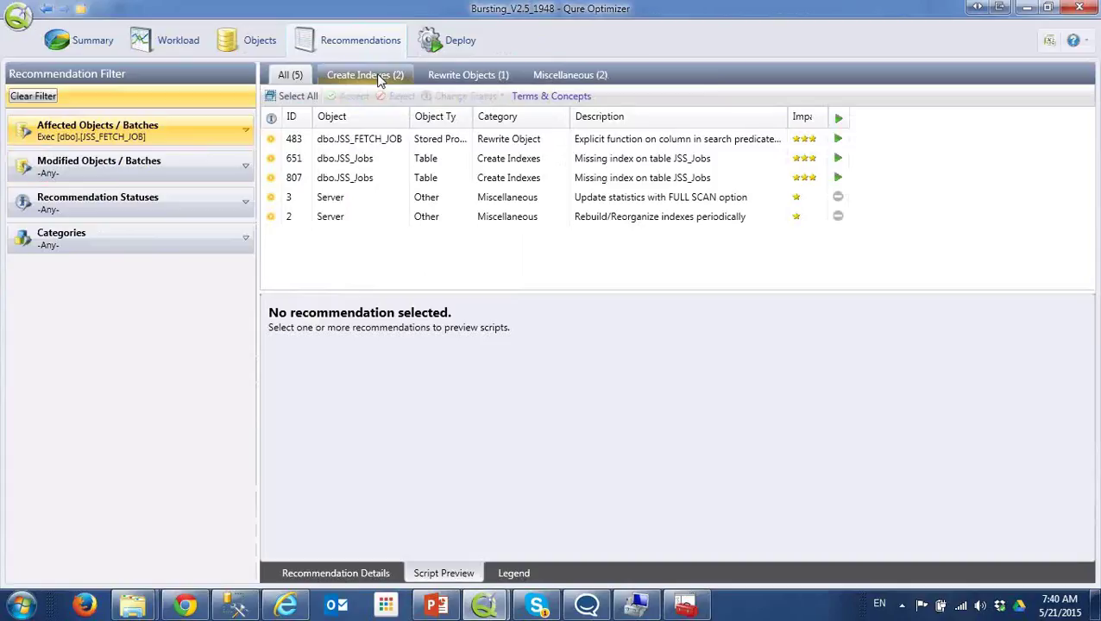
{"action": "left_click", "coordinate": [380, 78]}
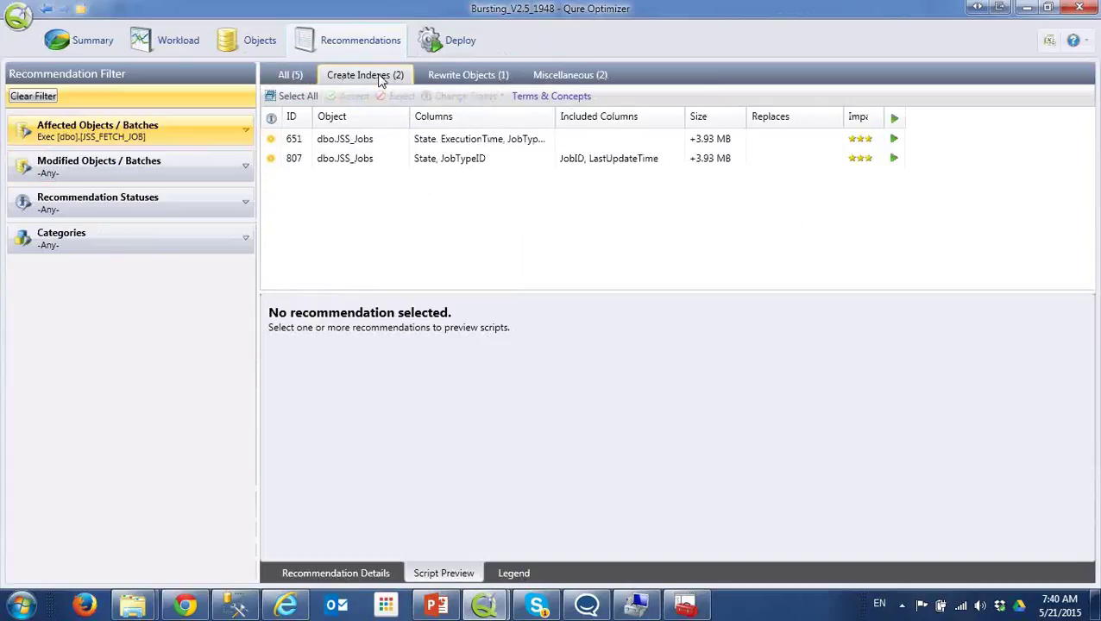
{"action": "left_click", "coordinate": [474, 77]}
{"action": "left_click", "coordinate": [555, 78]}
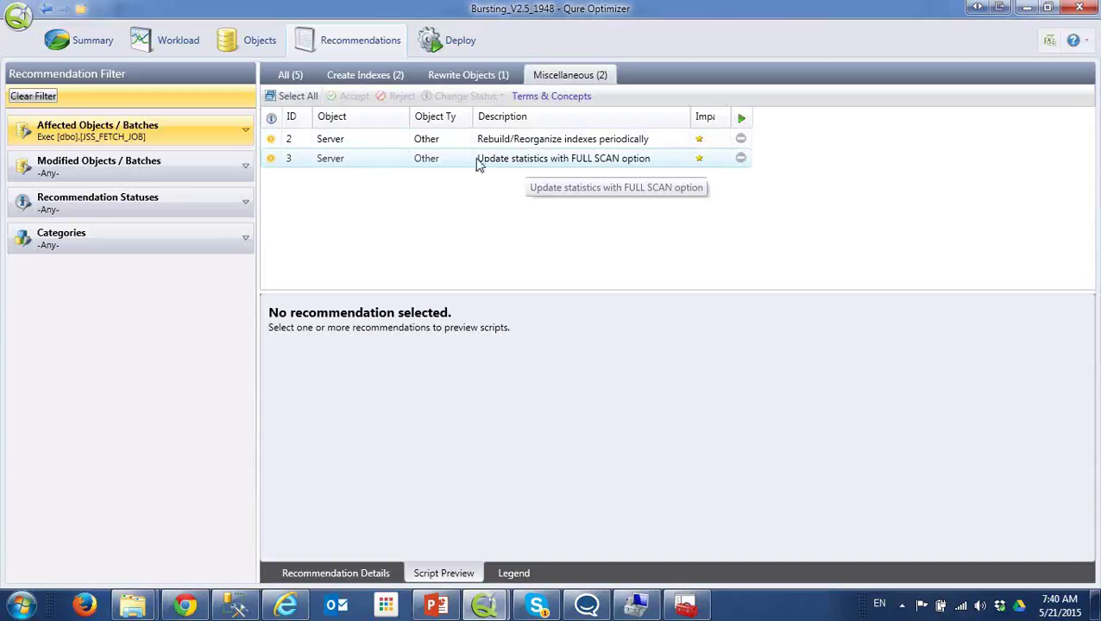
Open the details of index recommendation 651 on dbo.JSS_Jobs and enlarge the details area
{"action": "left_click", "coordinate": [362, 77]}
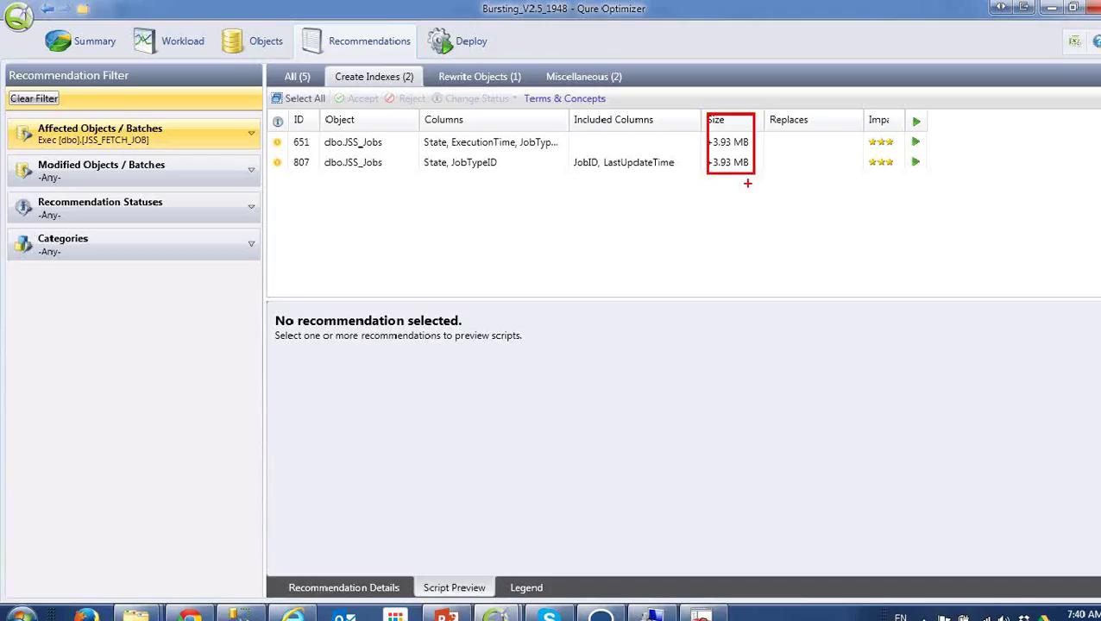
{"action": "left_click", "coordinate": [350, 143]}
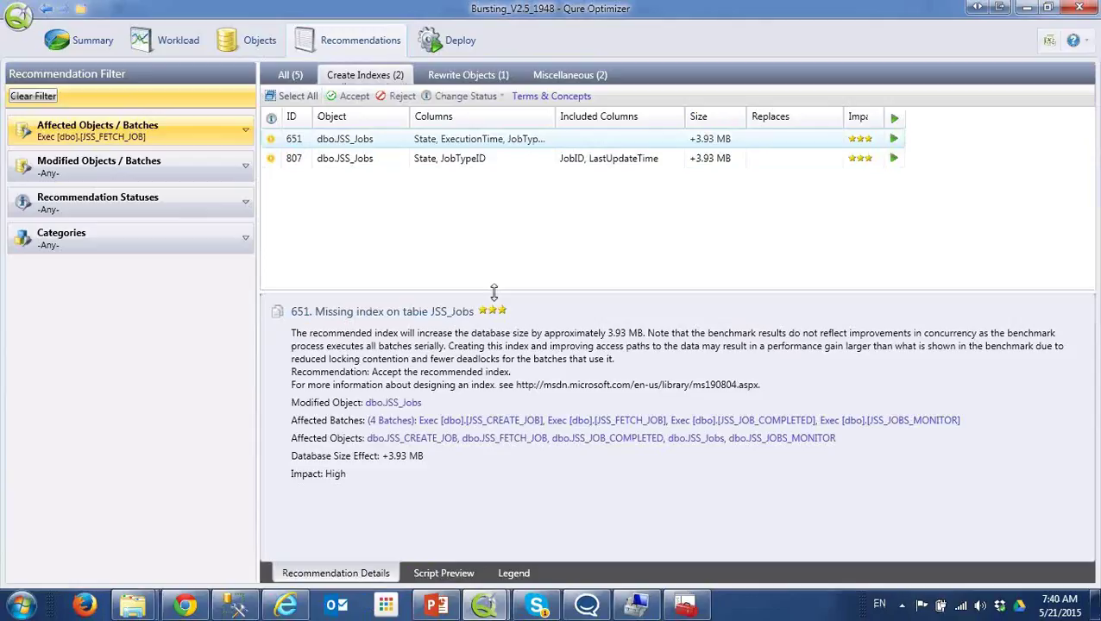
{"action": "left_click_drag", "start_coordinate": [493, 292], "coordinate": [493, 215]}
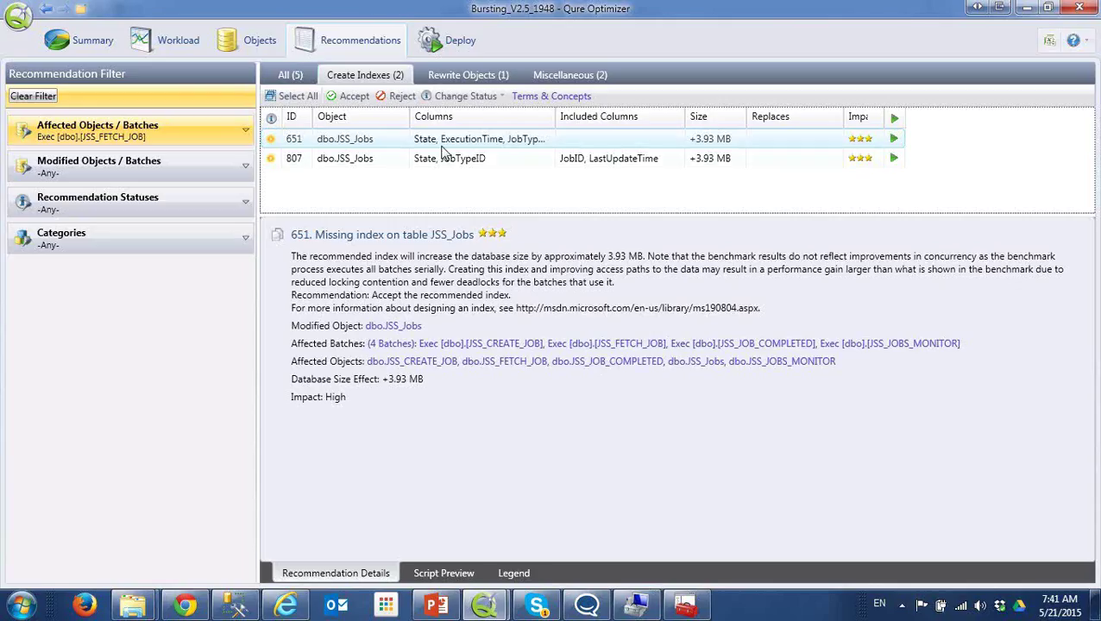
Check index recommendation 807, preview the apply script of recommendation 651, and return to the details of 651
{"action": "left_click", "coordinate": [444, 160]}
{"action": "left_click", "coordinate": [444, 141]}
{"action": "left_click", "coordinate": [444, 573]}
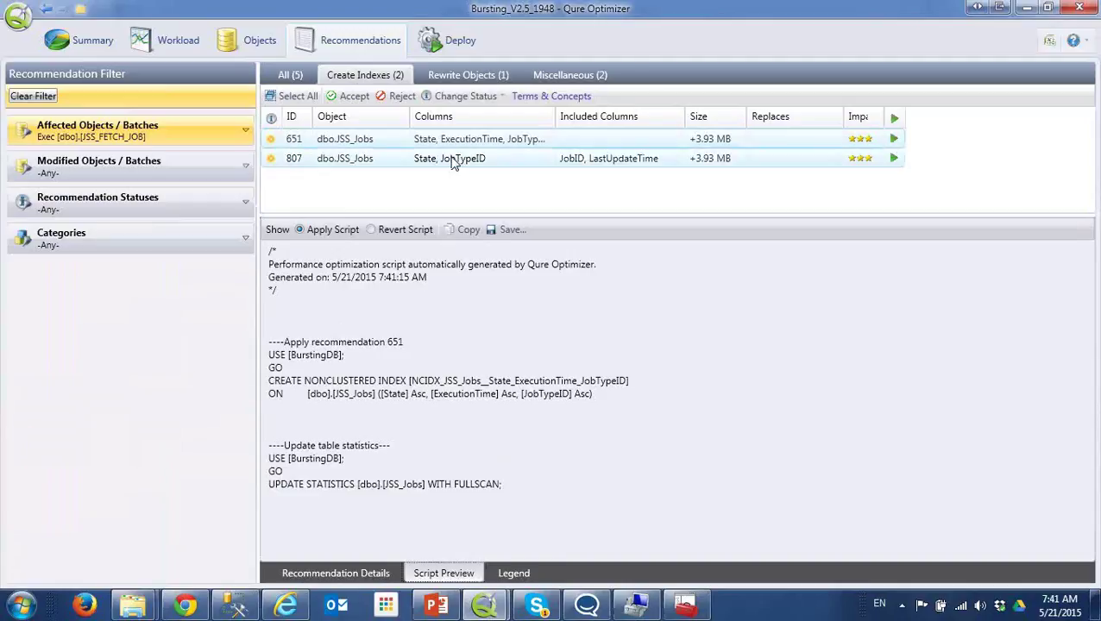
{"action": "left_click", "coordinate": [373, 574]}
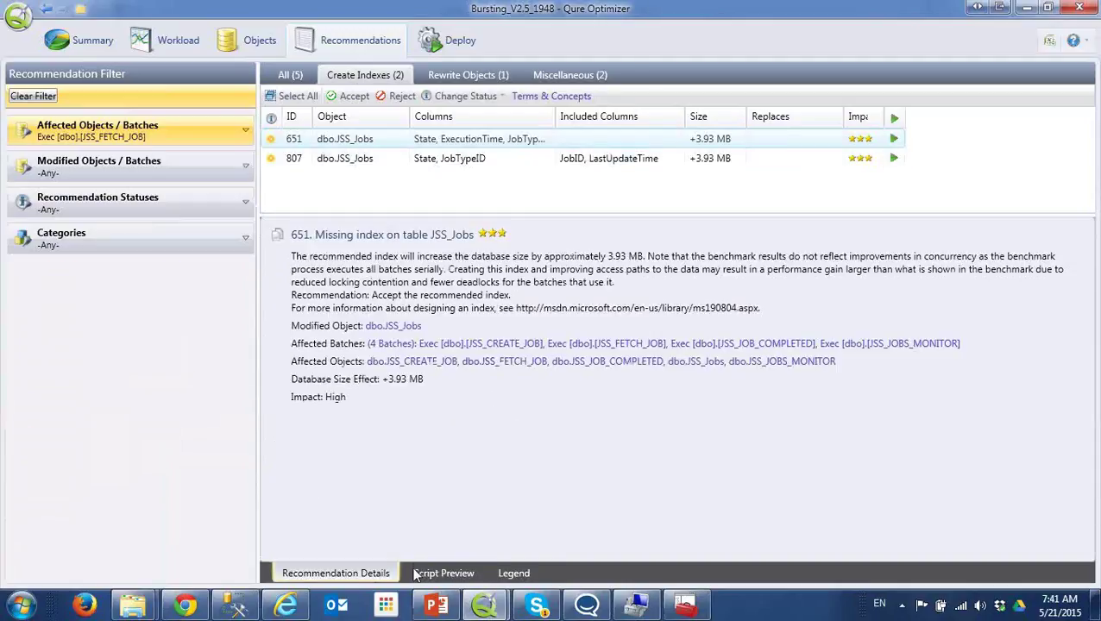
Preview the combined apply script for index recommendations 651 and 807 through its statistics update
{"action": "left_click", "coordinate": [415, 573]}
{"action": "left_click", "coordinate": [388, 160], "text": "ctrl"}
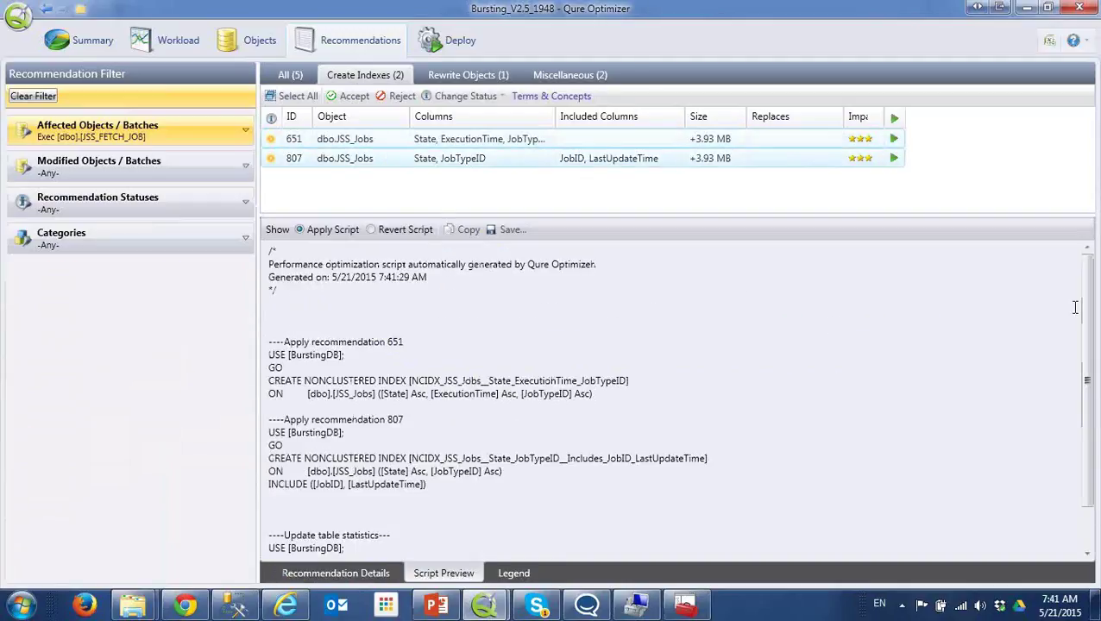
{"action": "left_click_drag", "start_coordinate": [1087, 321], "coordinate": [1087, 352]}
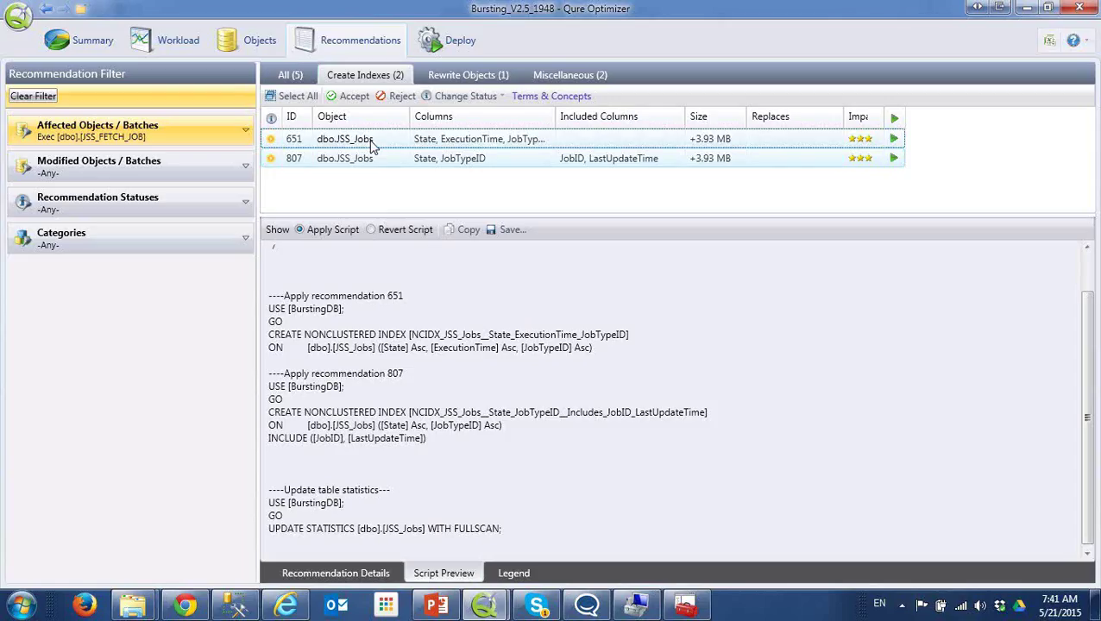
Select only index recommendation 651 and review the affected batches in its details
{"action": "left_click", "coordinate": [371, 143]}
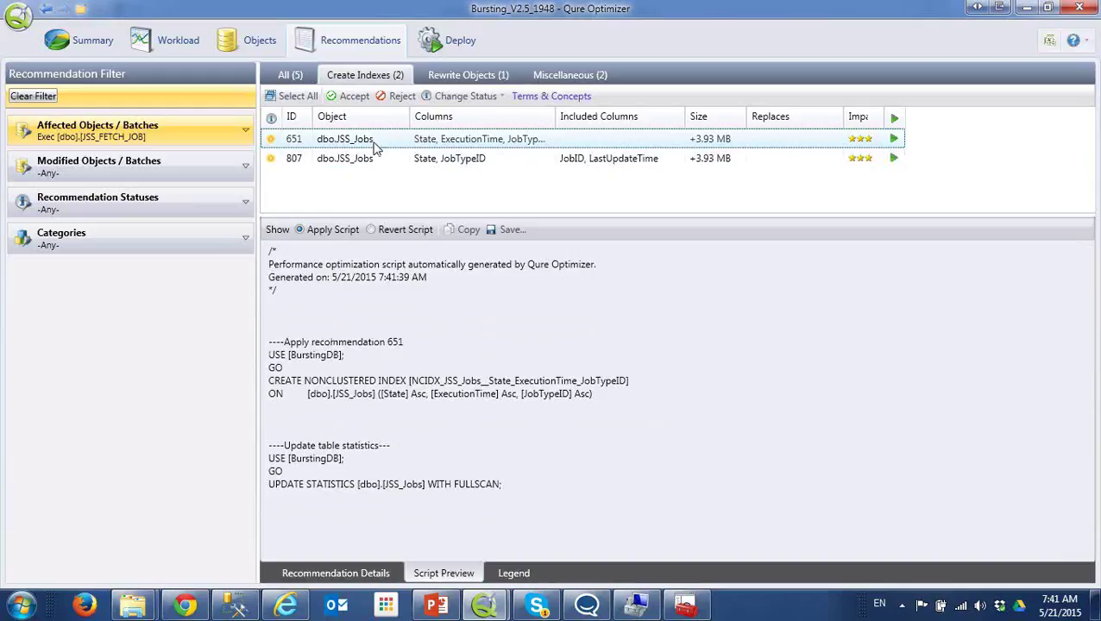
{"action": "left_click", "coordinate": [336, 574]}
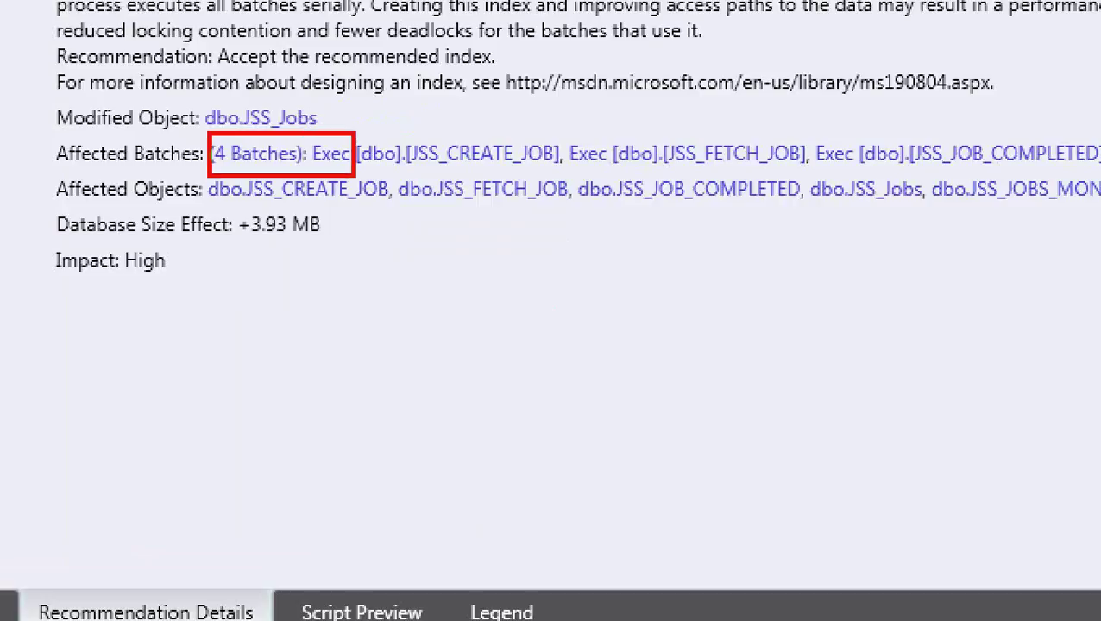
{"action": "left_click_drag", "start_coordinate": [354, 177], "coordinate": [814, 166]}
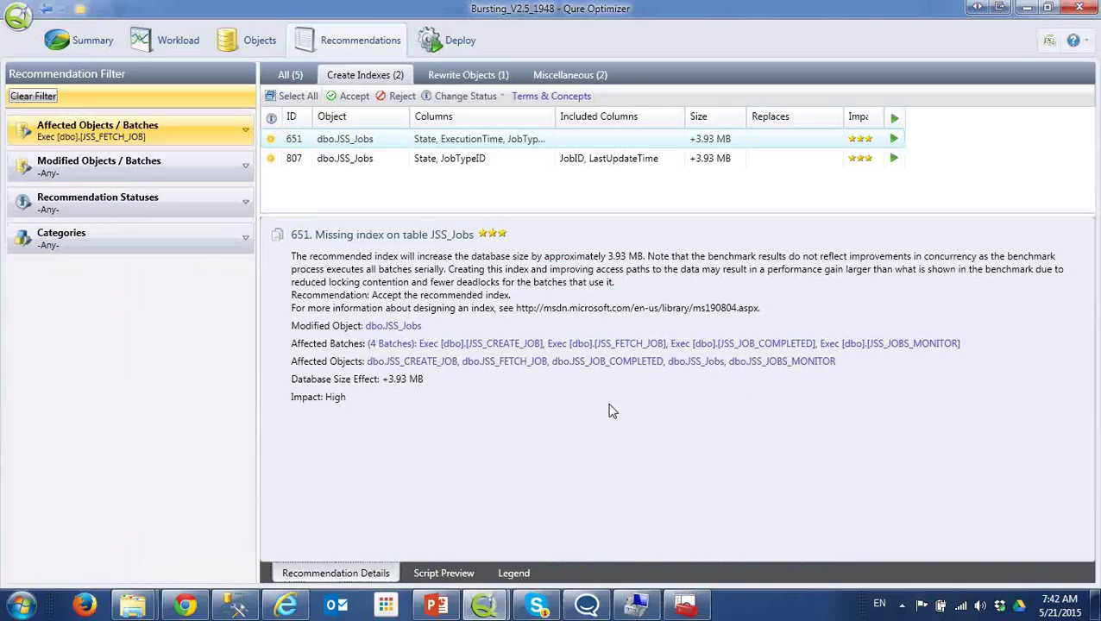
Open the affected batch JSS_CREATE_JOB in the workload and compare its duration and physical reads before and after optimization
{"action": "left_click", "coordinate": [501, 346]}
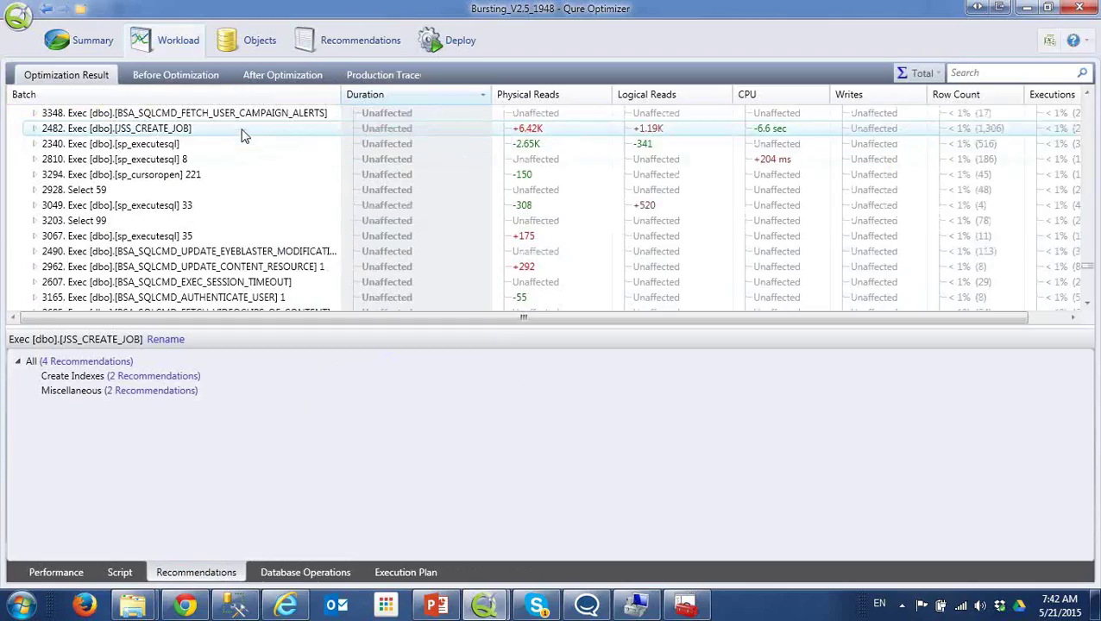
{"action": "left_click", "coordinate": [57, 573]}
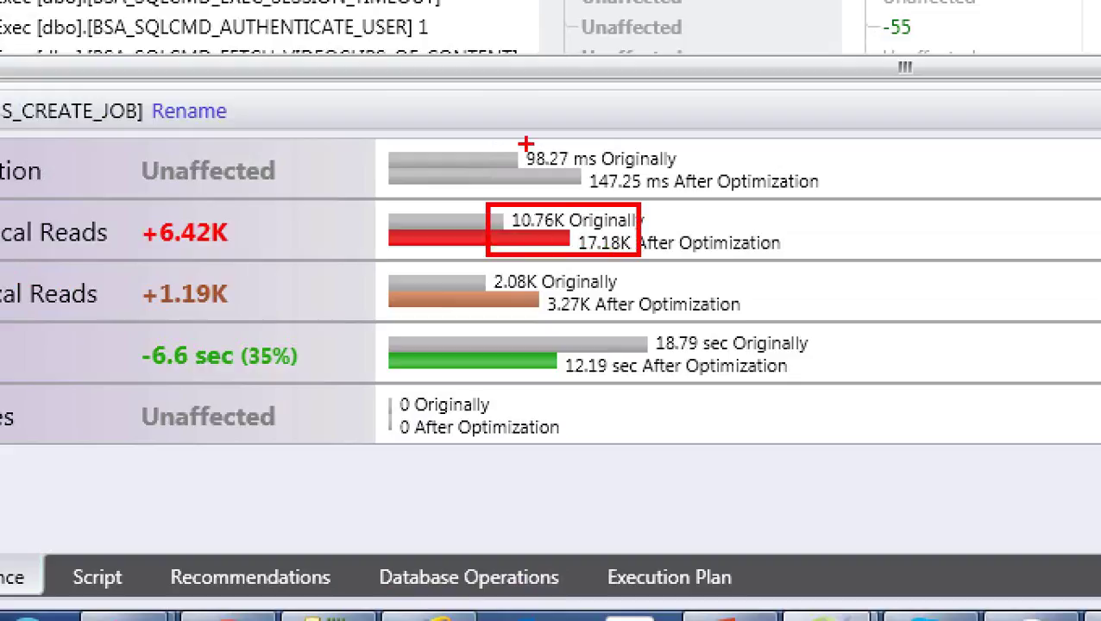
{"action": "left_click_drag", "start_coordinate": [492, 141], "coordinate": [693, 191]}
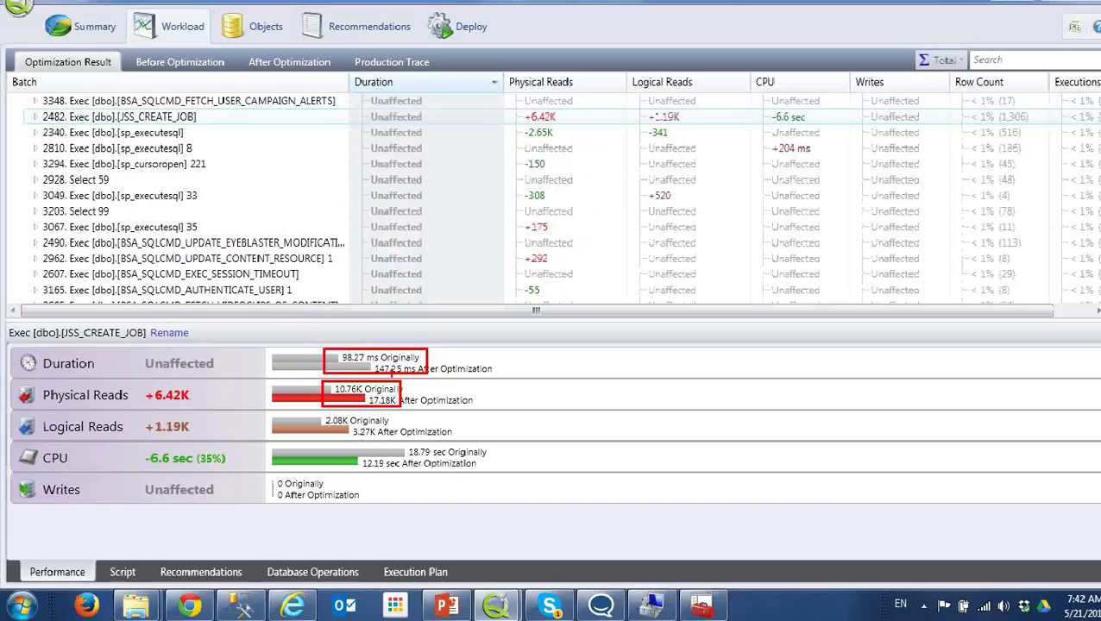
{"action": "key", "text": "Escape"}
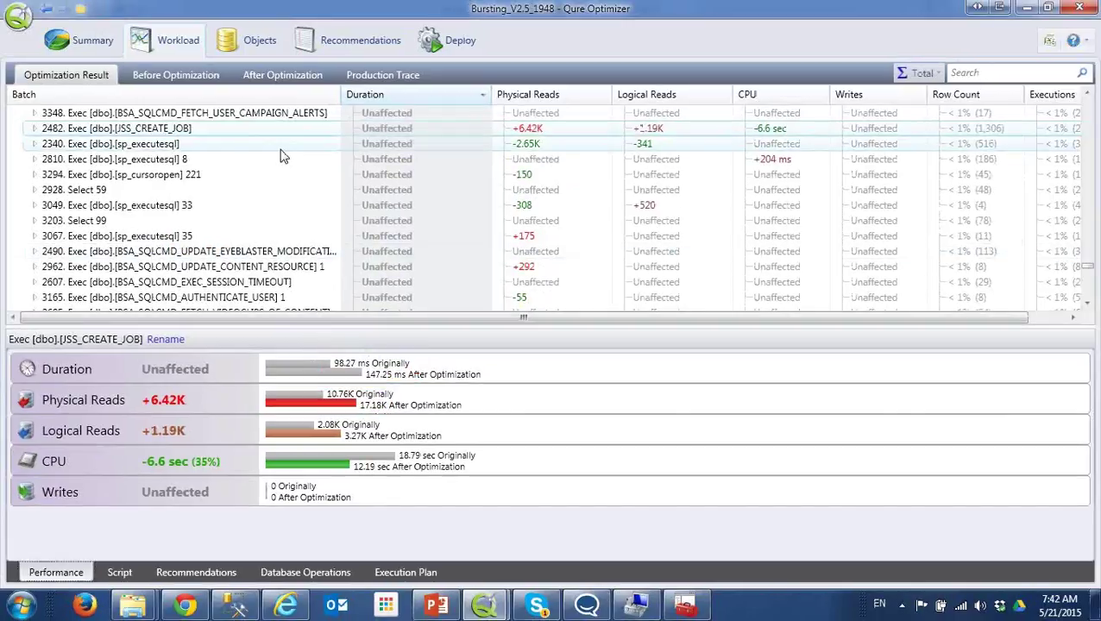
Return to recommendation 651, open all its affected batches together, and list the recommendations that apply to them
{"action": "left_click", "coordinate": [356, 43]}
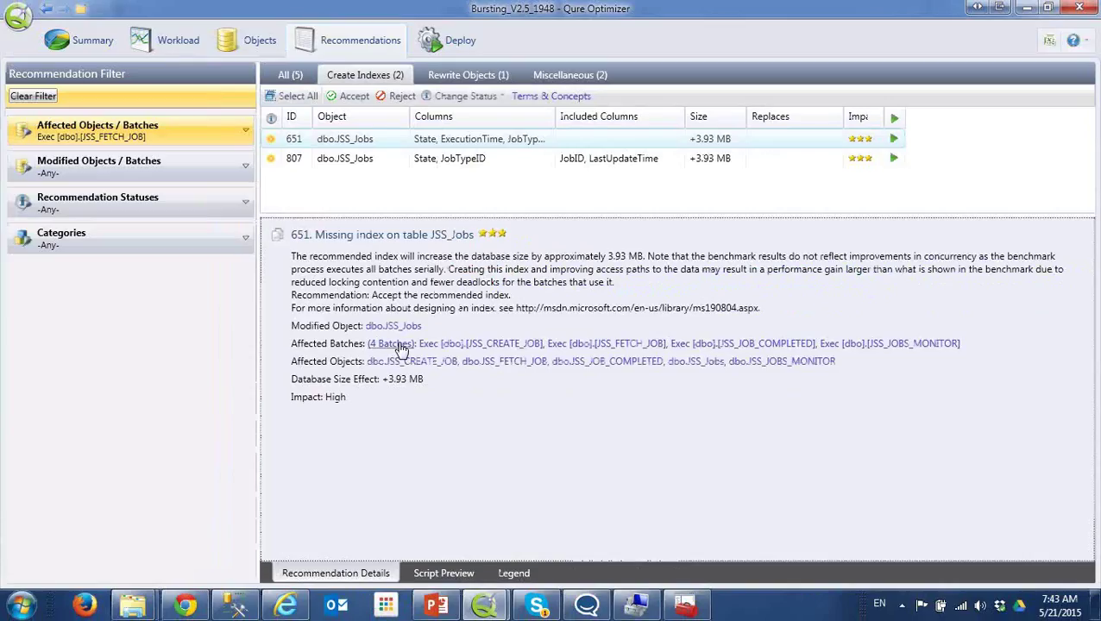
{"action": "left_click", "coordinate": [399, 344]}
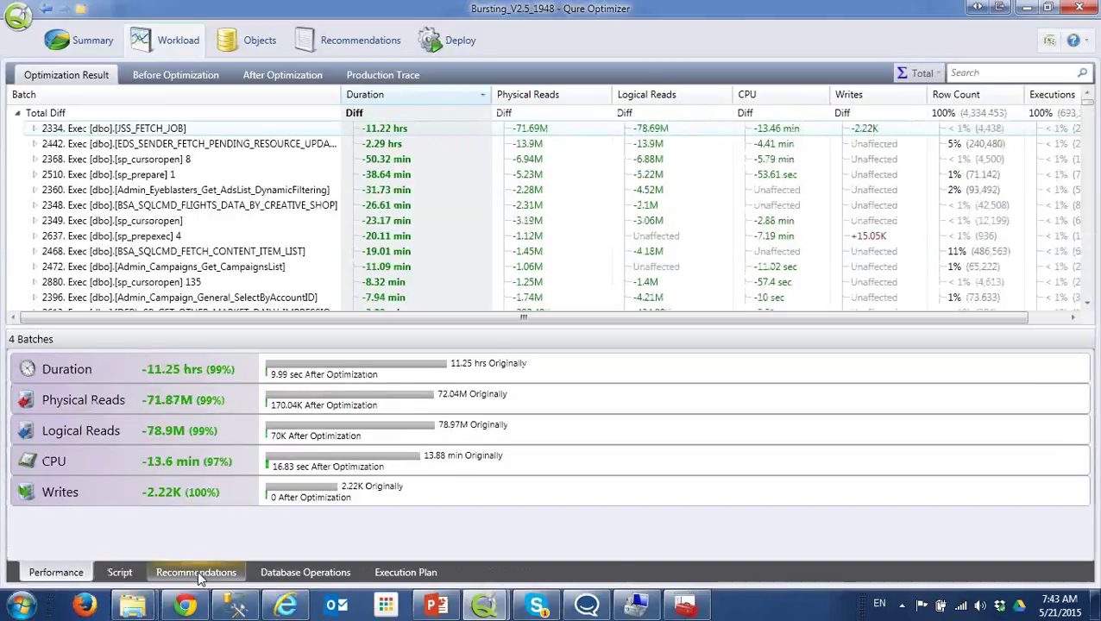
{"action": "left_click", "coordinate": [263, 565]}
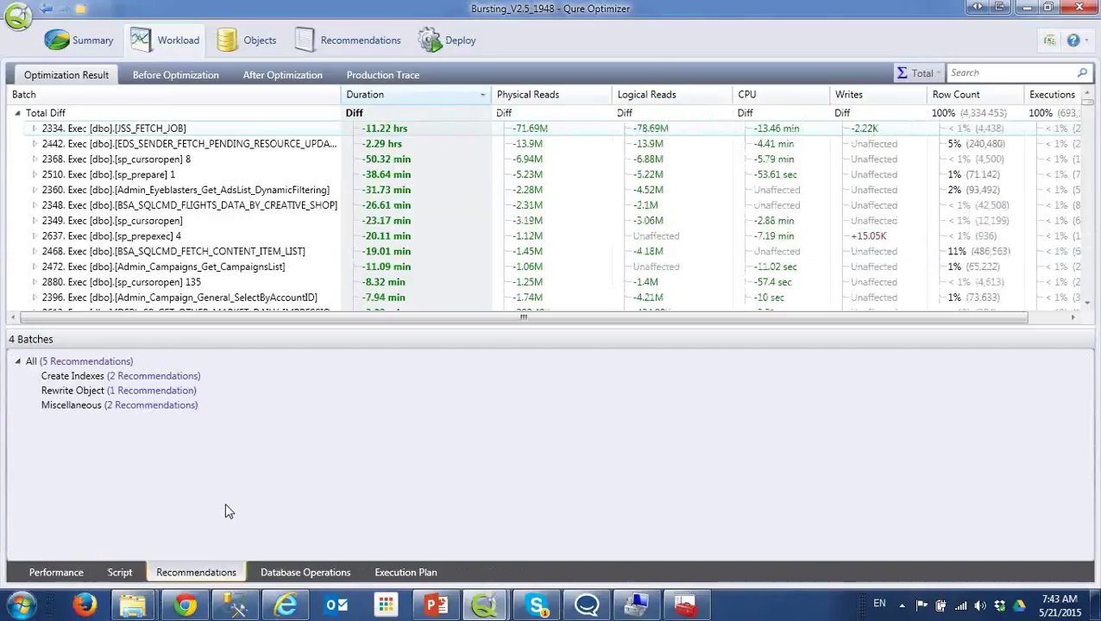
Preview the combined apply script of index recommendations 651 and 807 and accept both recommendations
{"action": "left_click", "coordinate": [354, 40]}
{"action": "left_click", "coordinate": [444, 573]}
{"action": "left_click", "coordinate": [361, 159]}
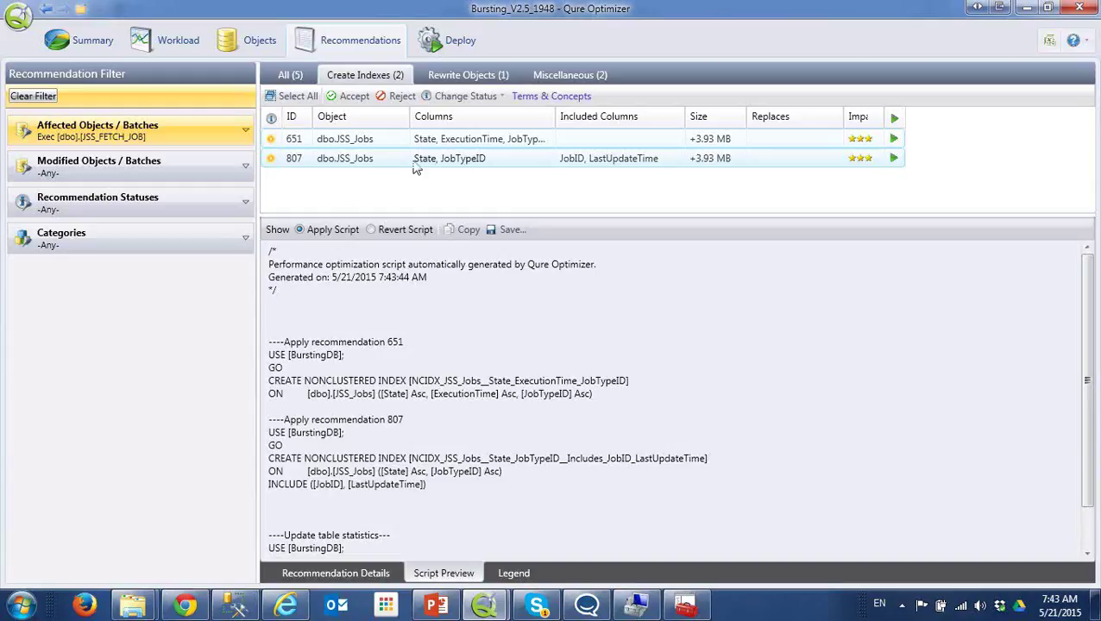
{"action": "left_click", "coordinate": [354, 97]}
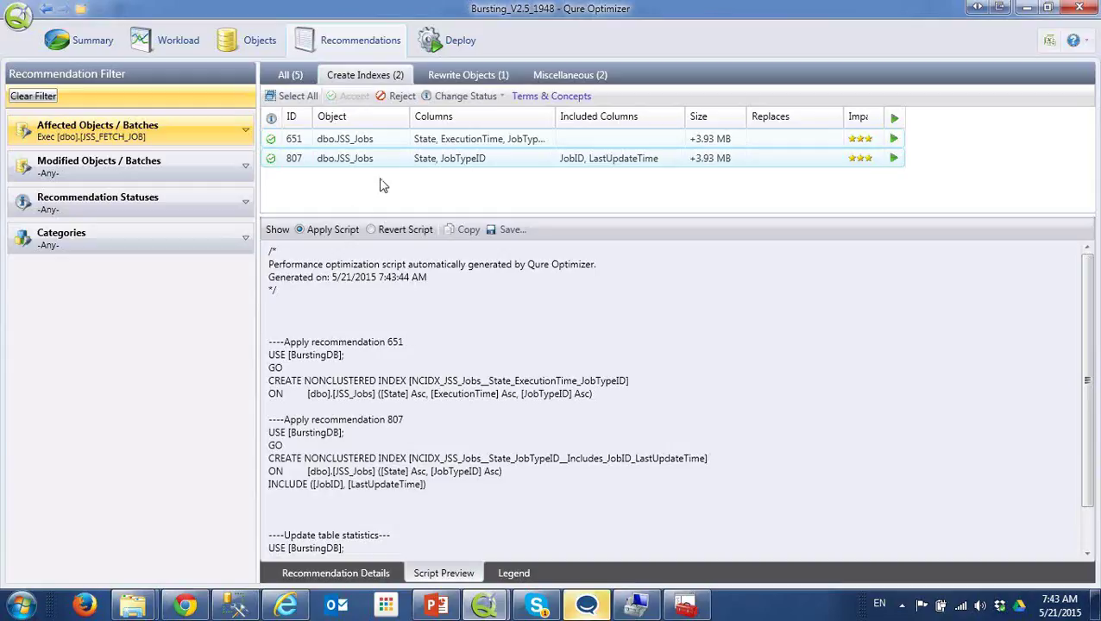
Show the accepted recommendations ready for deployment, open the deployment setup wizard, and cancel it
{"action": "left_click", "coordinate": [448, 40]}
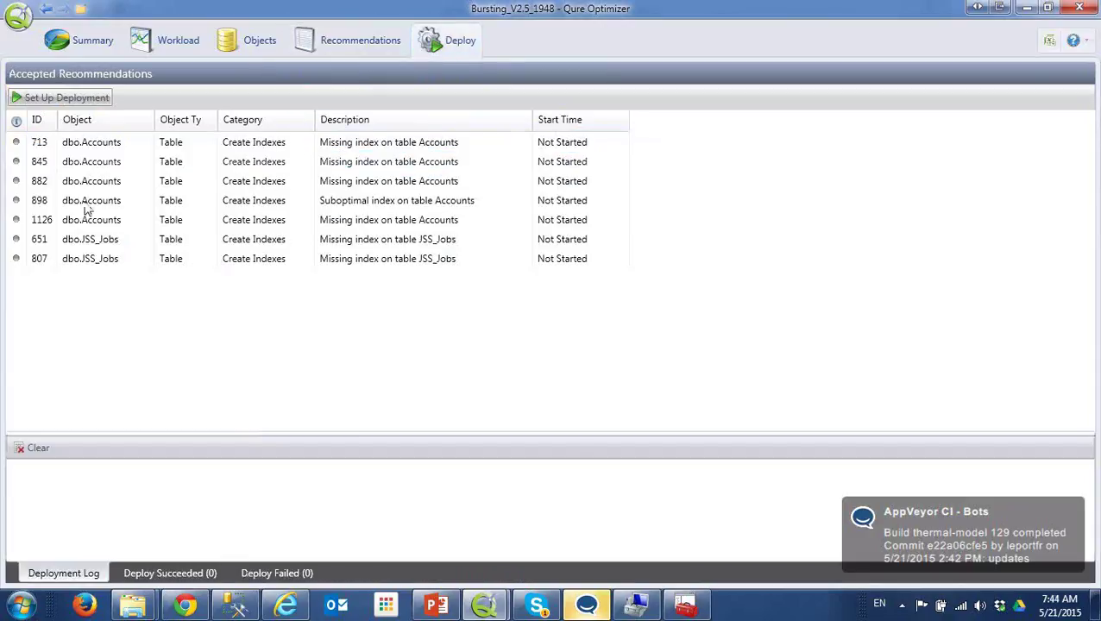
{"action": "left_click", "coordinate": [83, 105]}
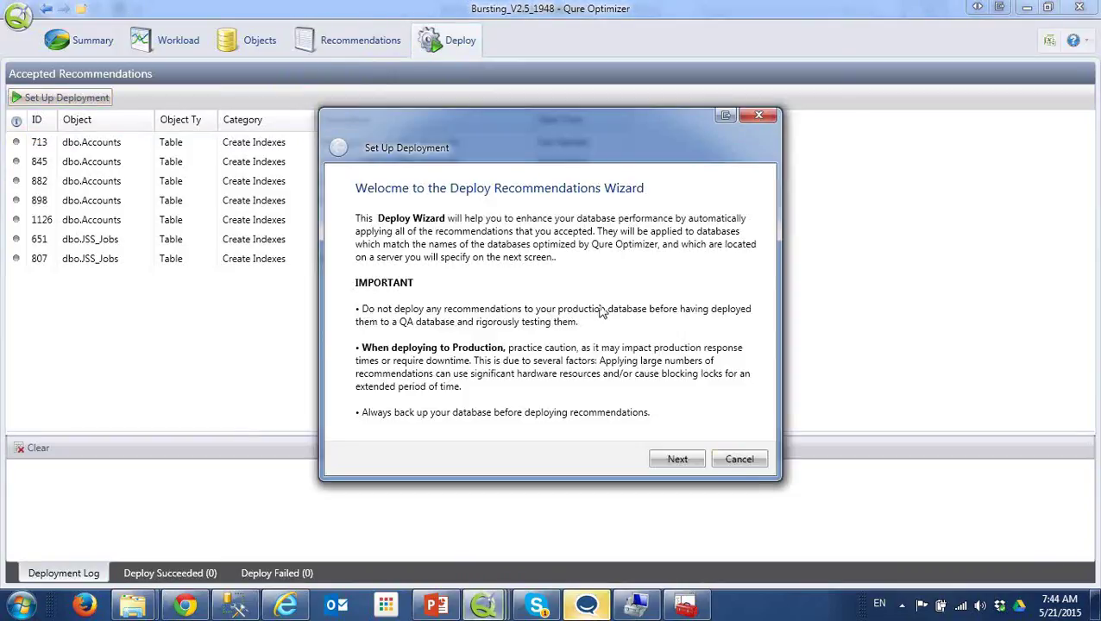
{"action": "left_click", "coordinate": [741, 460]}
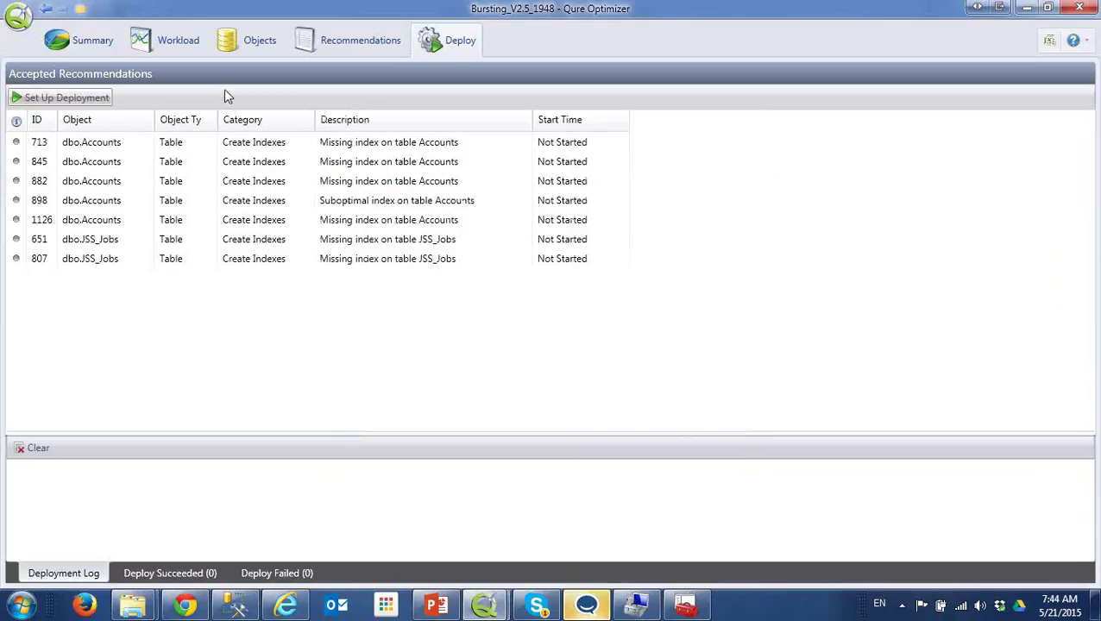
Return to the workload, show the combined performance of the selected batches, and enlarge the batch list
{"action": "left_click", "coordinate": [168, 50]}
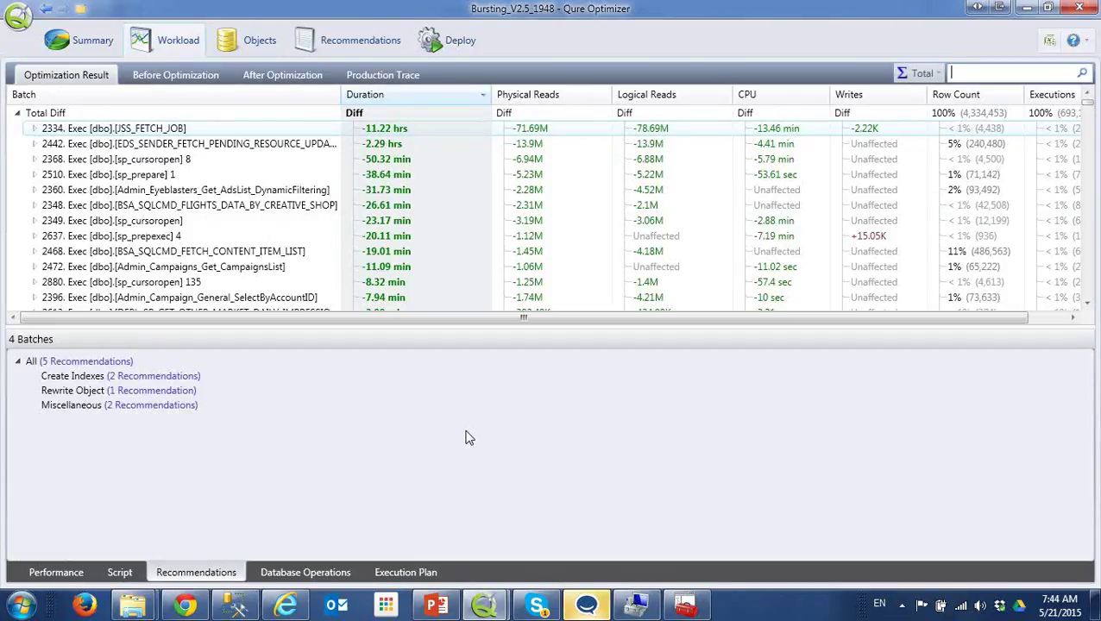
{"action": "left_click", "coordinate": [57, 573]}
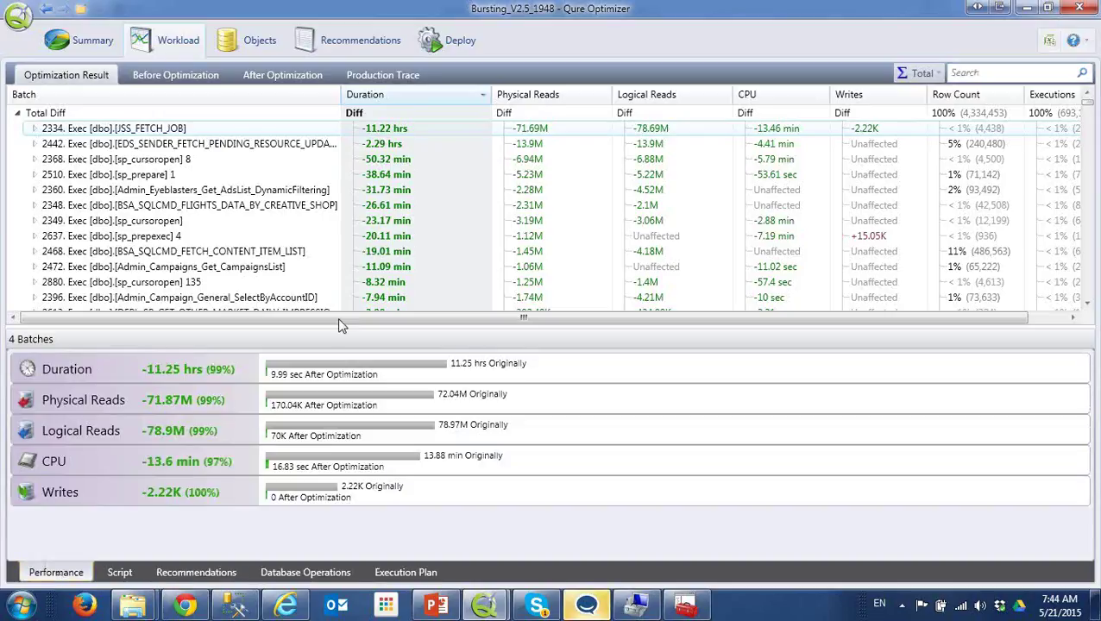
{"action": "left_click_drag", "start_coordinate": [339, 328], "coordinate": [341, 361]}
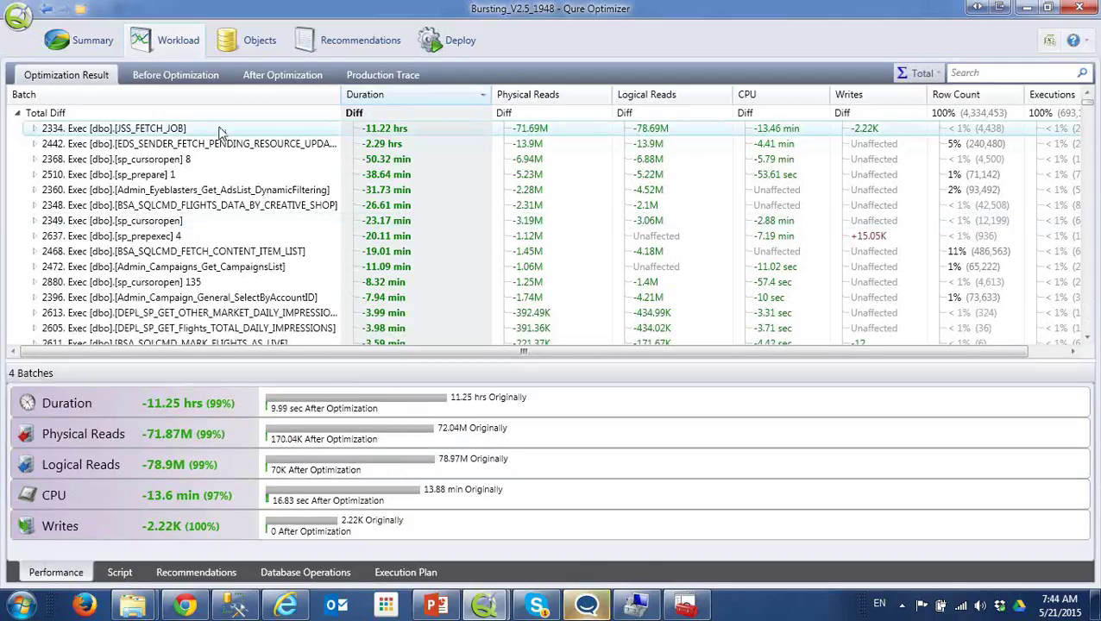
Select the first five batches, from JSS_FETCH_JOB through Admin_Eyeblasters_Get_AdsList_DynamicFiltering, to compare their combined performance
{"action": "left_click_drag", "start_coordinate": [220, 131], "coordinate": [220, 191]}
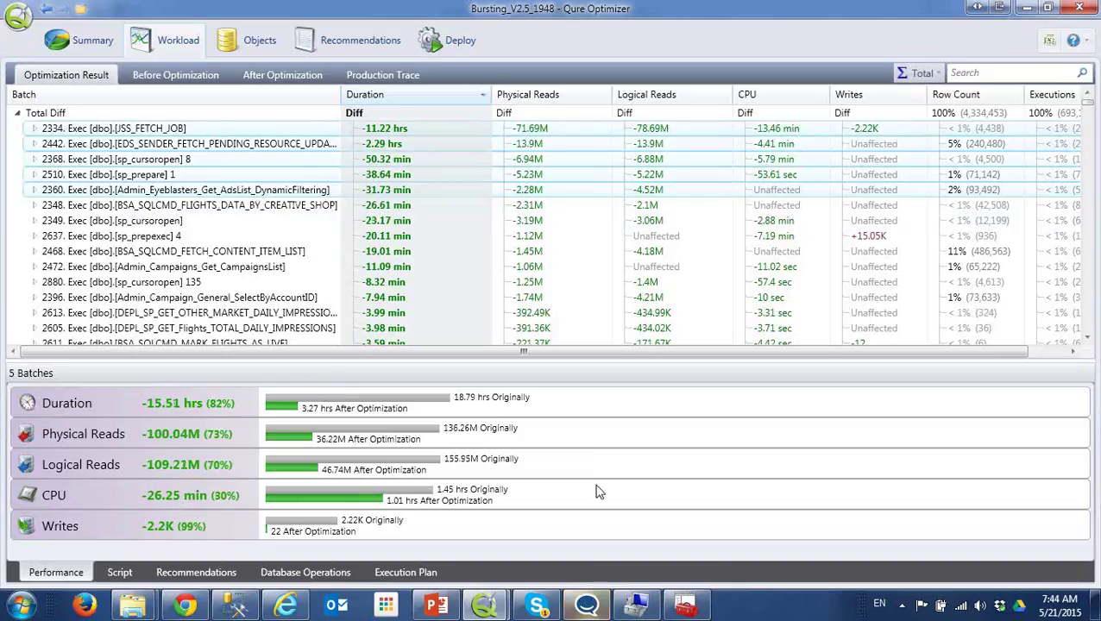
{"action": "left_click", "coordinate": [278, 129]}
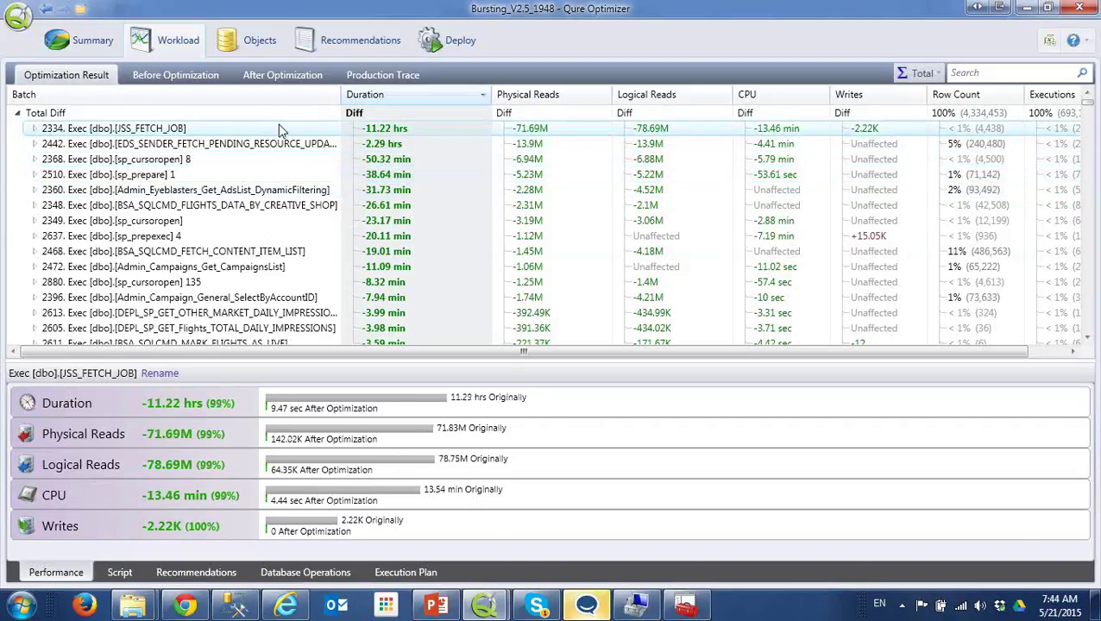
{"action": "left_click", "coordinate": [279, 190], "text": "shift"}
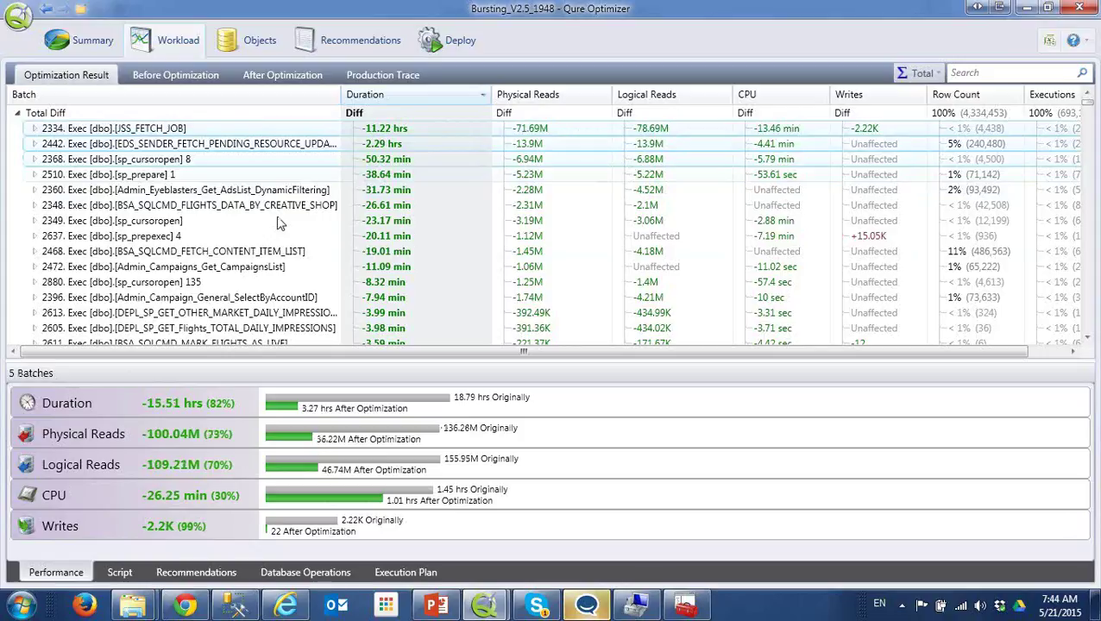
Extend the selection to the top 50 batches in the list sorted by duration
{"action": "left_click_drag", "start_coordinate": [278, 223], "coordinate": [377, 259]}
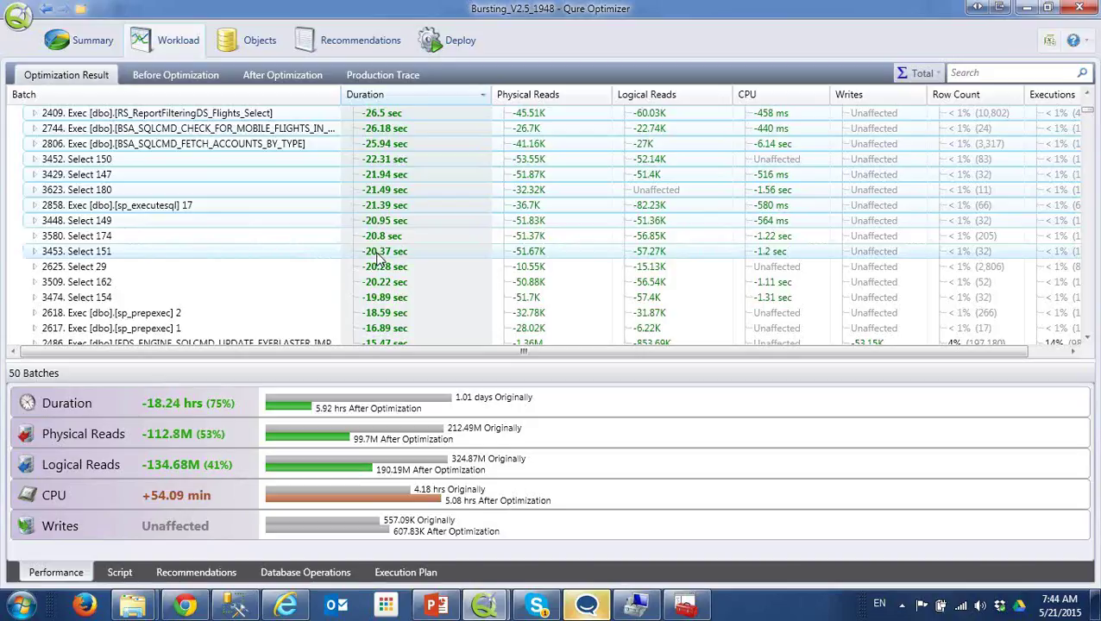
{"action": "scroll", "coordinate": [377, 259], "scroll_direction": "up", "scroll_amount": 3}
{"action": "scroll", "coordinate": [377, 259], "scroll_direction": "up", "scroll_amount": 1}
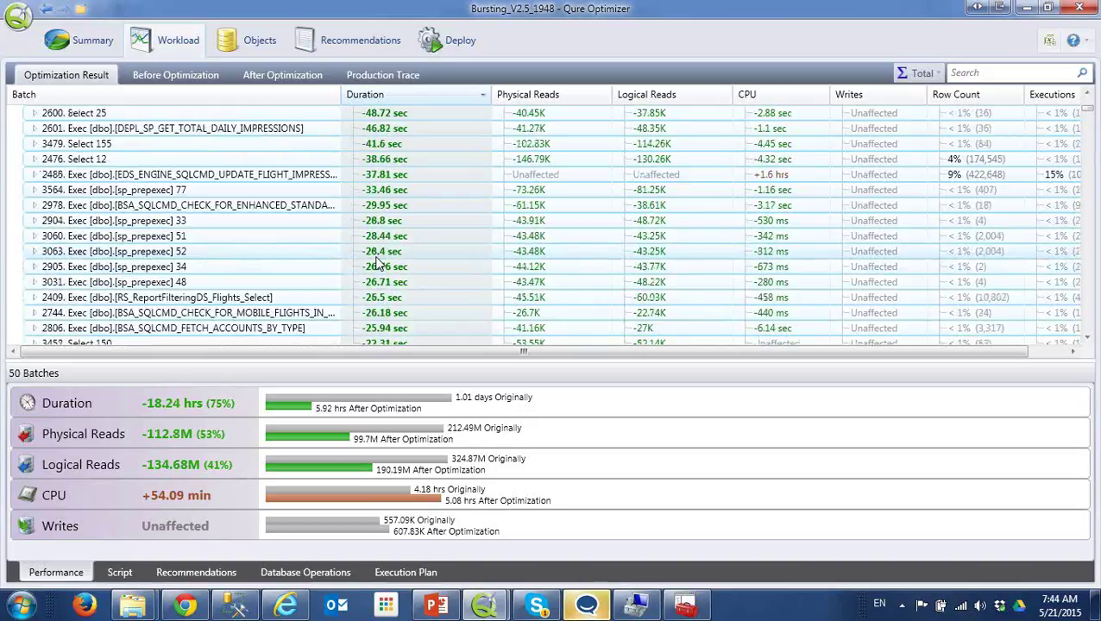
{"action": "scroll", "coordinate": [377, 261], "scroll_direction": "up", "scroll_amount": 3}
{"action": "scroll", "coordinate": [377, 267], "scroll_direction": "up", "scroll_amount": 4}
Check the recommendation categories for the 50 selected batches and review their combined duration and CPU changes
{"action": "left_click", "coordinate": [196, 572]}
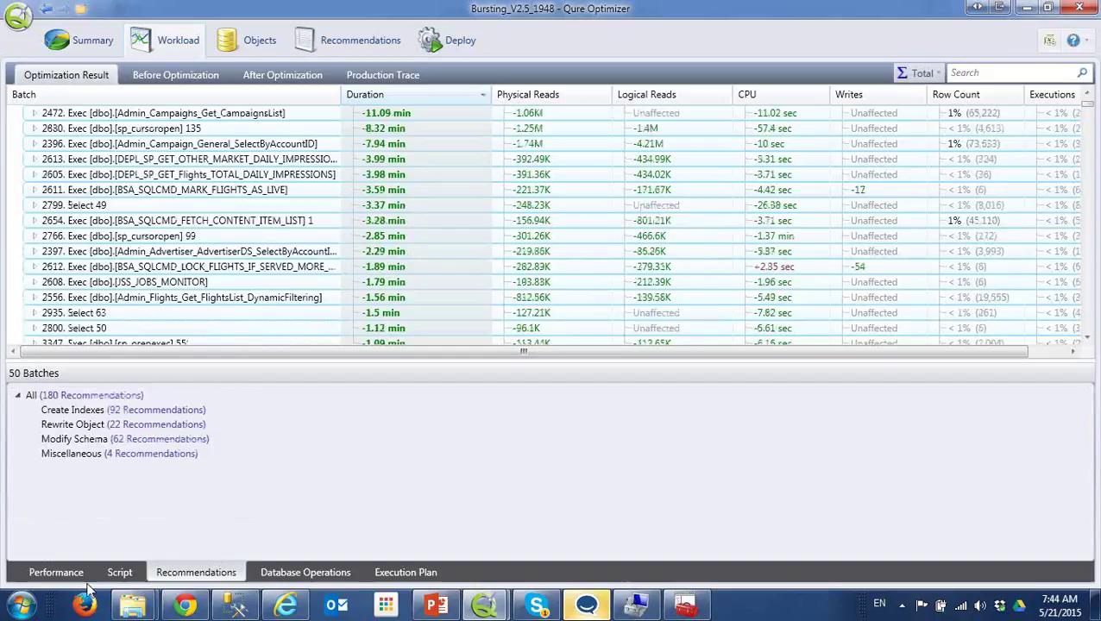
{"action": "left_click", "coordinate": [58, 573]}
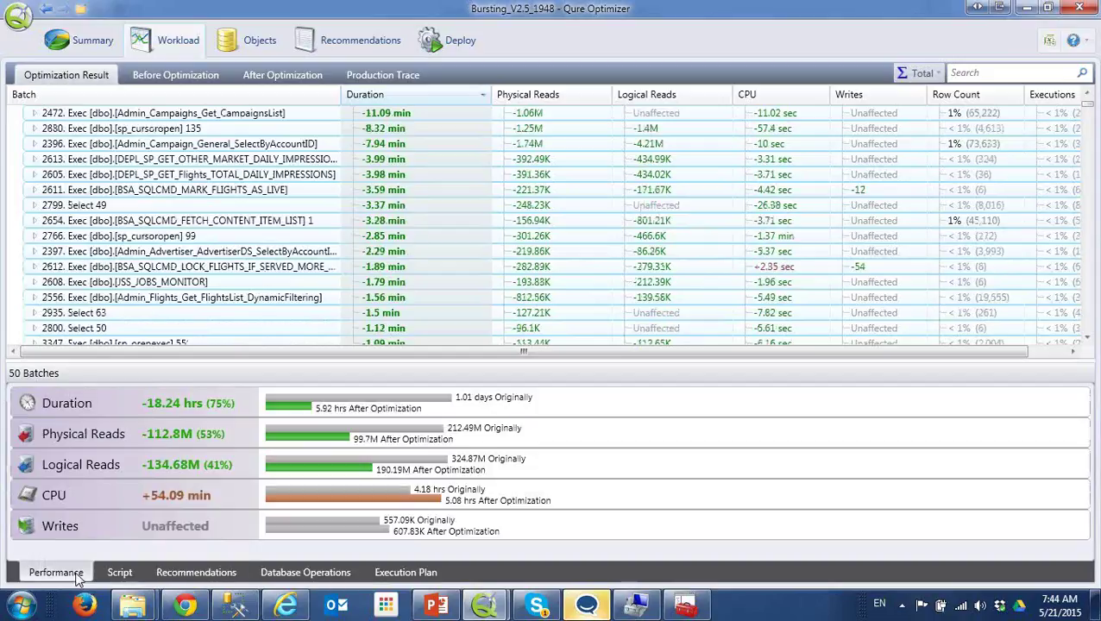
{"action": "left_click_drag", "start_coordinate": [141, 392], "coordinate": [258, 418]}
{"action": "mouse_move", "coordinate": [133, 479]}
{"action": "left_mouse_down"}
{"action": "mouse_move", "coordinate": [153, 509]}
{"action": "mouse_move", "coordinate": [223, 509]}
{"action": "left_mouse_up"}
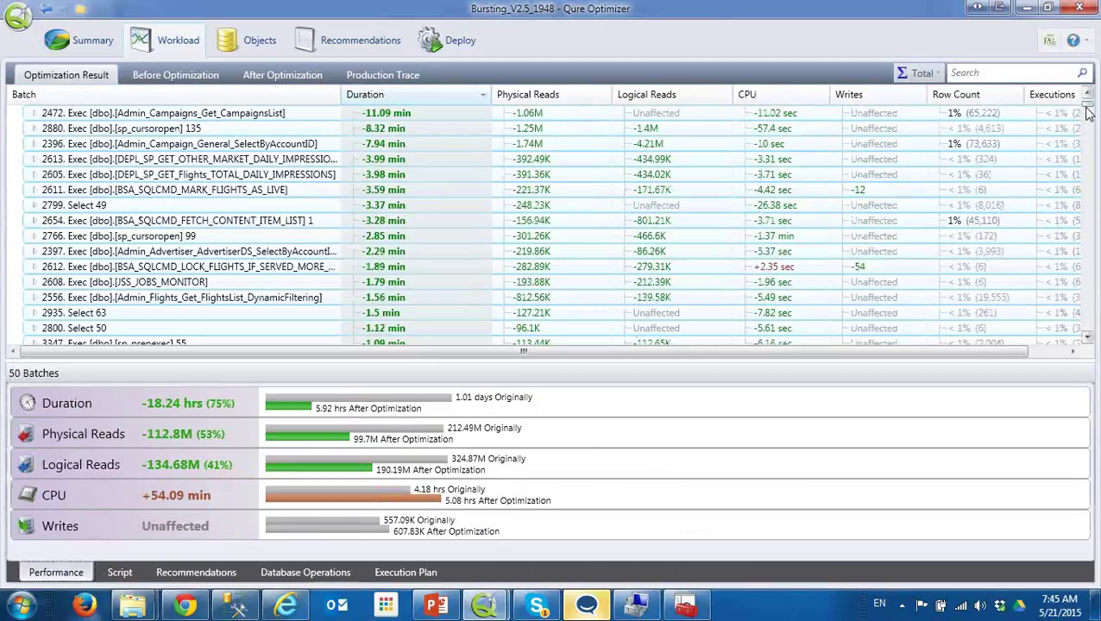
Browse the batch list and remove the EDS_ENGINE_SQLCMD_UPDATE_FLIGHT_IMPRESS... batch with the large CPU increase from the selection
{"action": "left_click_drag", "start_coordinate": [1089, 121], "coordinate": [1089, 122]}
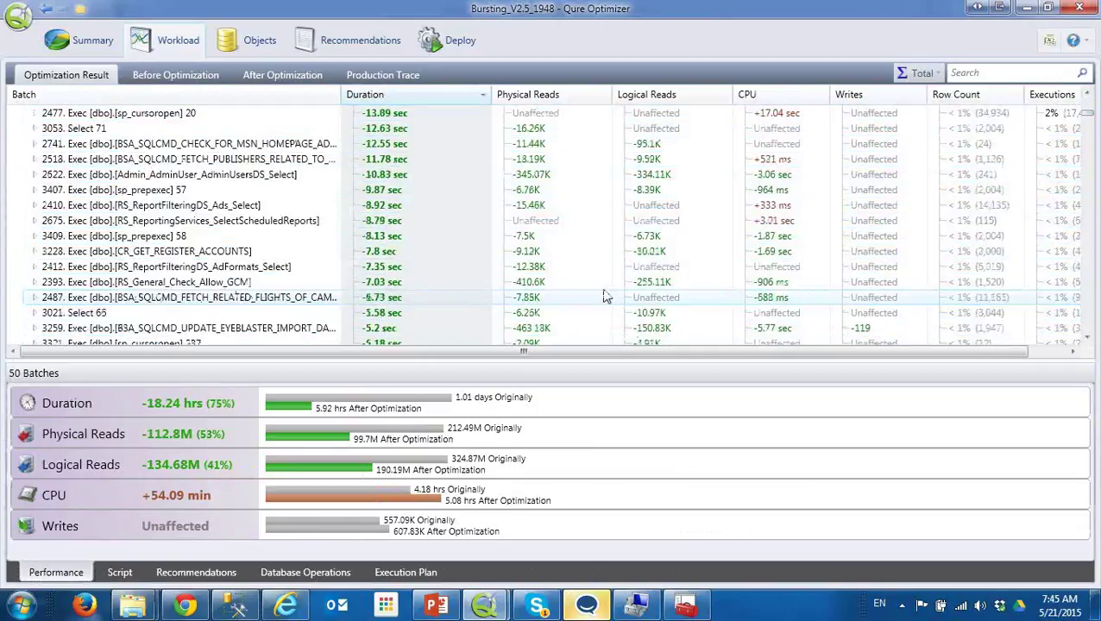
{"action": "scroll", "coordinate": [592, 307], "scroll_direction": "down", "scroll_amount": 1}
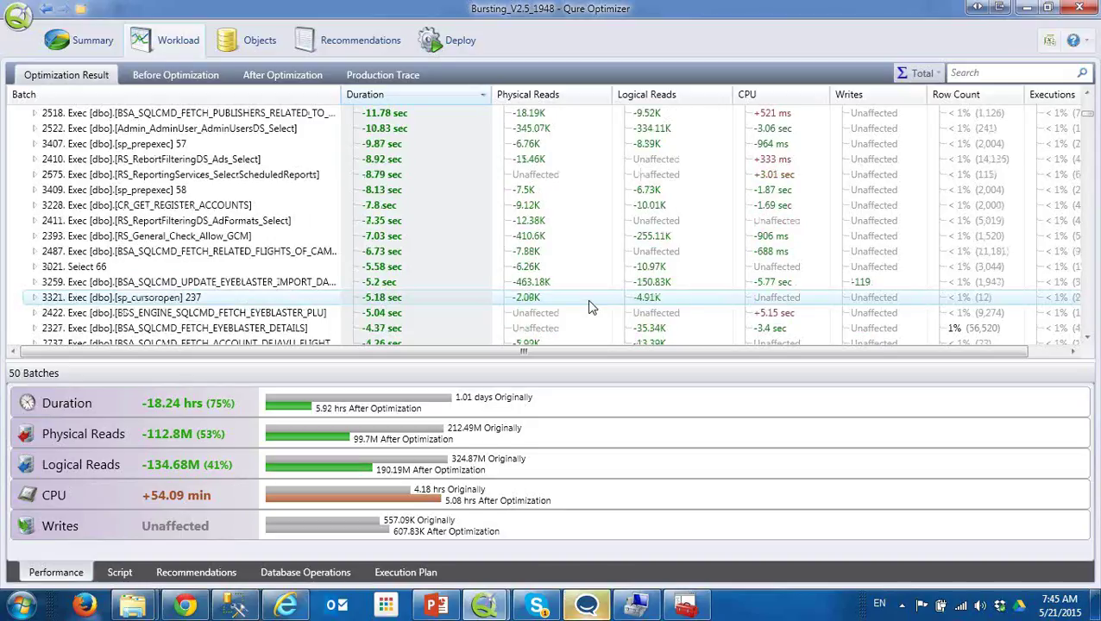
{"action": "scroll", "coordinate": [592, 307], "scroll_direction": "down", "scroll_amount": 1}
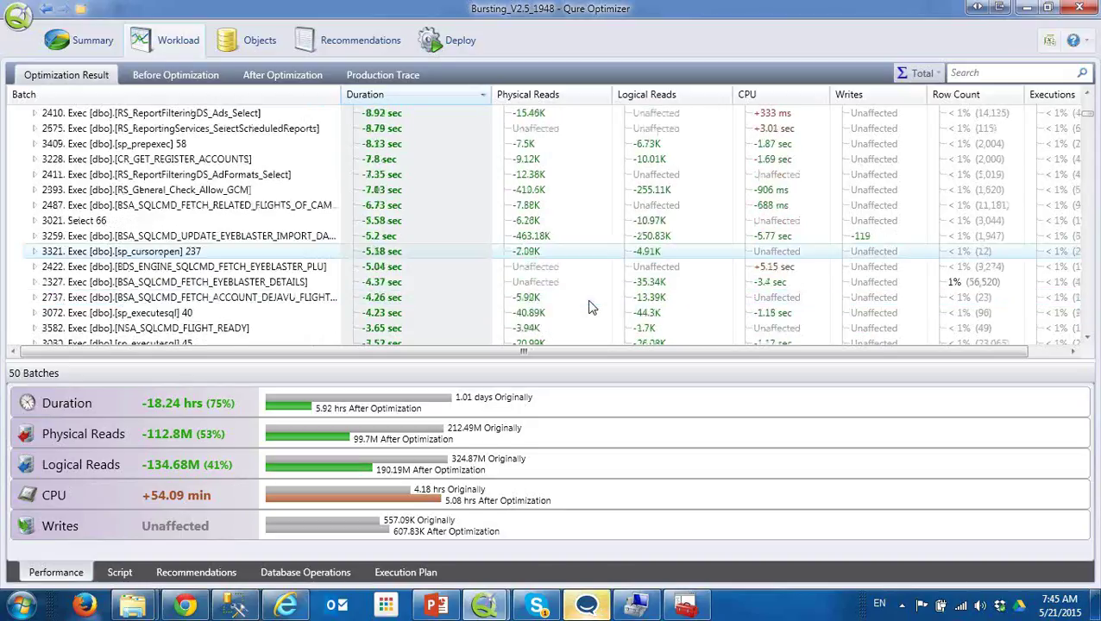
{"action": "scroll", "coordinate": [592, 308], "scroll_direction": "down", "scroll_amount": 4}
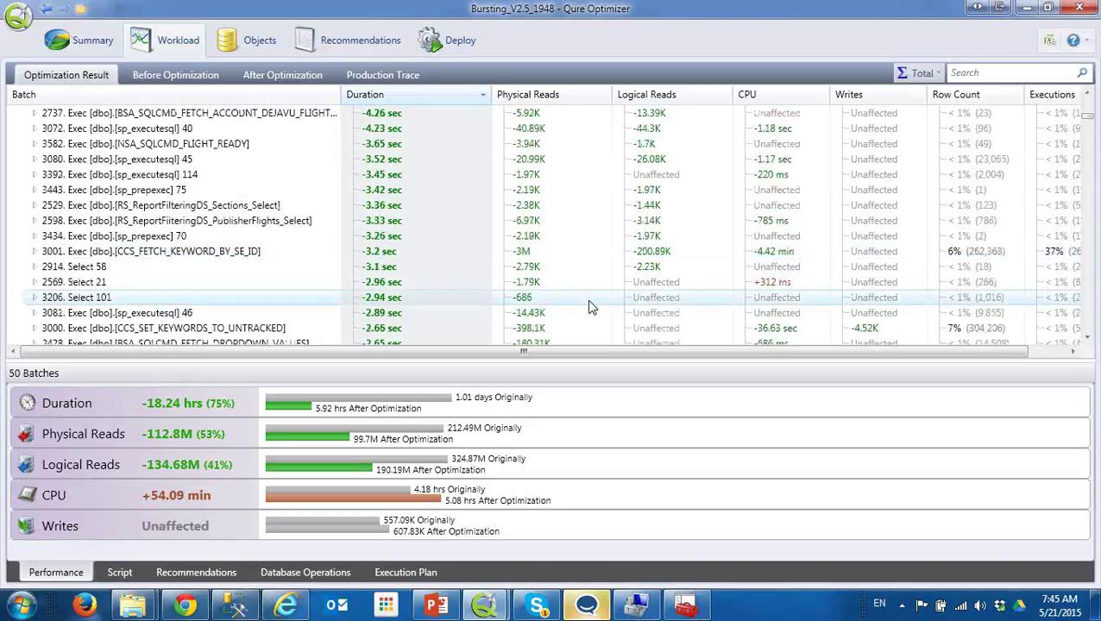
{"action": "scroll", "coordinate": [592, 307], "scroll_direction": "up", "scroll_amount": 6}
{"action": "scroll", "coordinate": [592, 305], "scroll_direction": "up", "scroll_amount": 5}
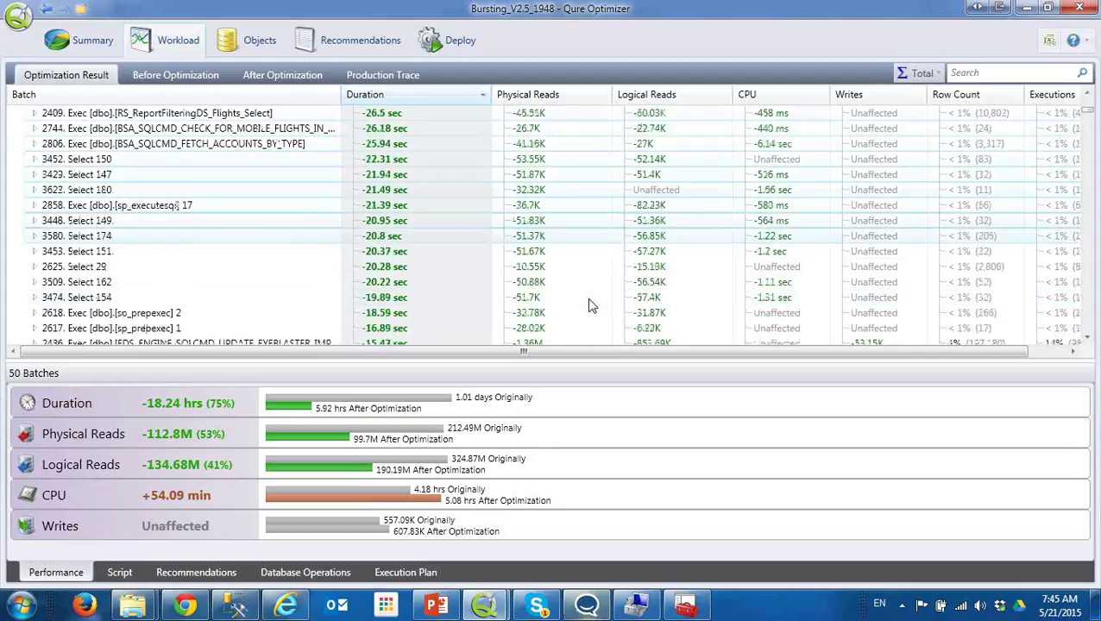
{"action": "scroll", "coordinate": [592, 305], "scroll_direction": "up", "scroll_amount": 5}
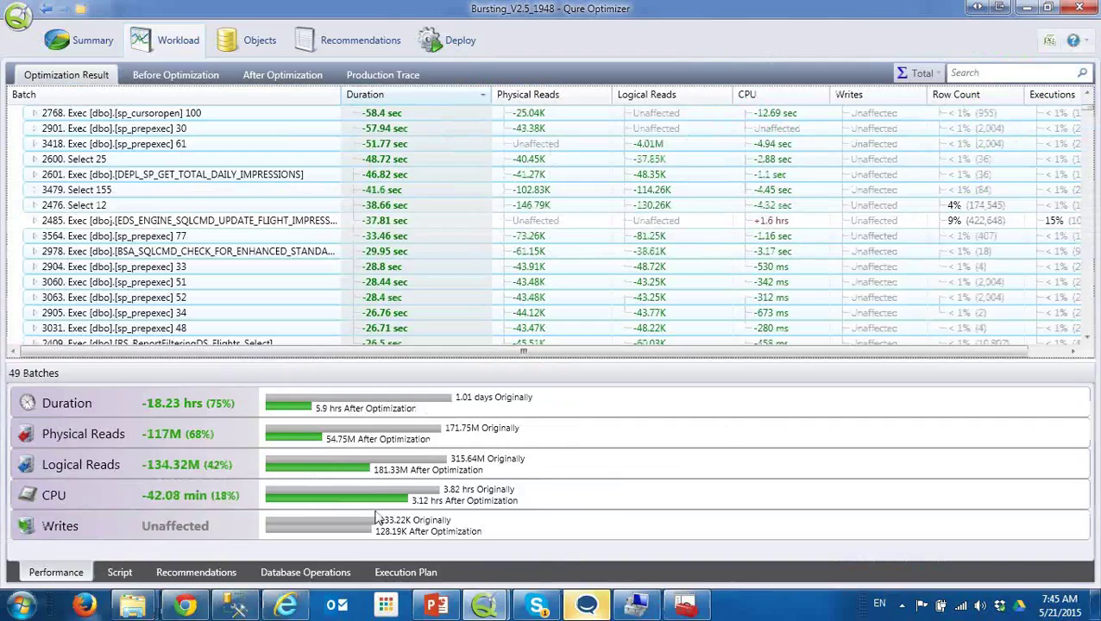
Open all recommendations for the 49 selected batches and show the Rewrite Objects category
{"action": "left_click", "coordinate": [195, 572]}
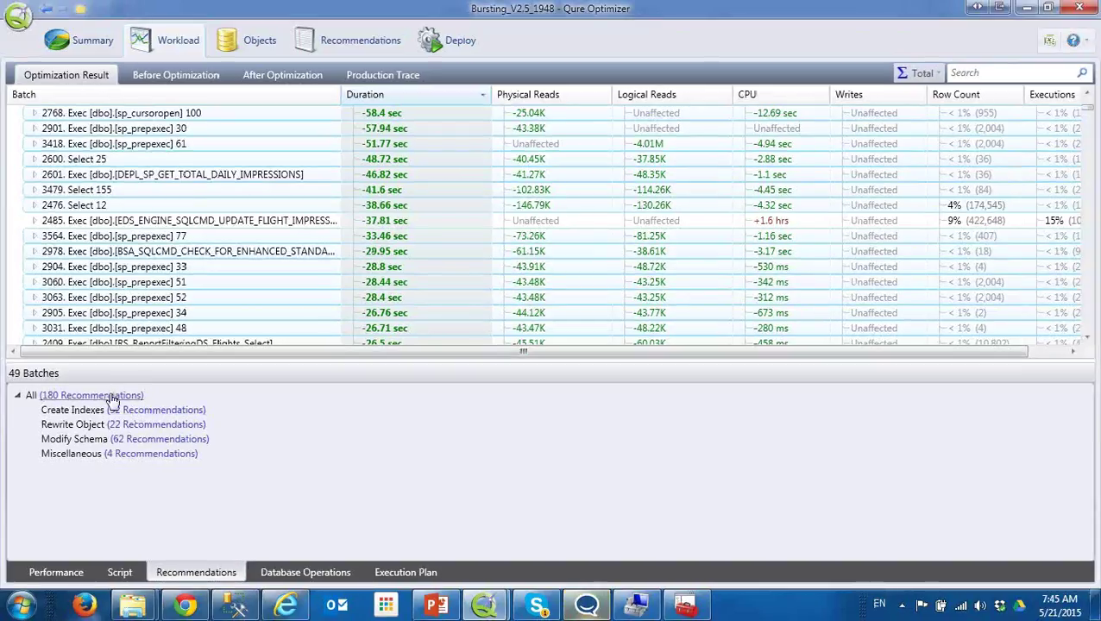
{"action": "left_click", "coordinate": [112, 396]}
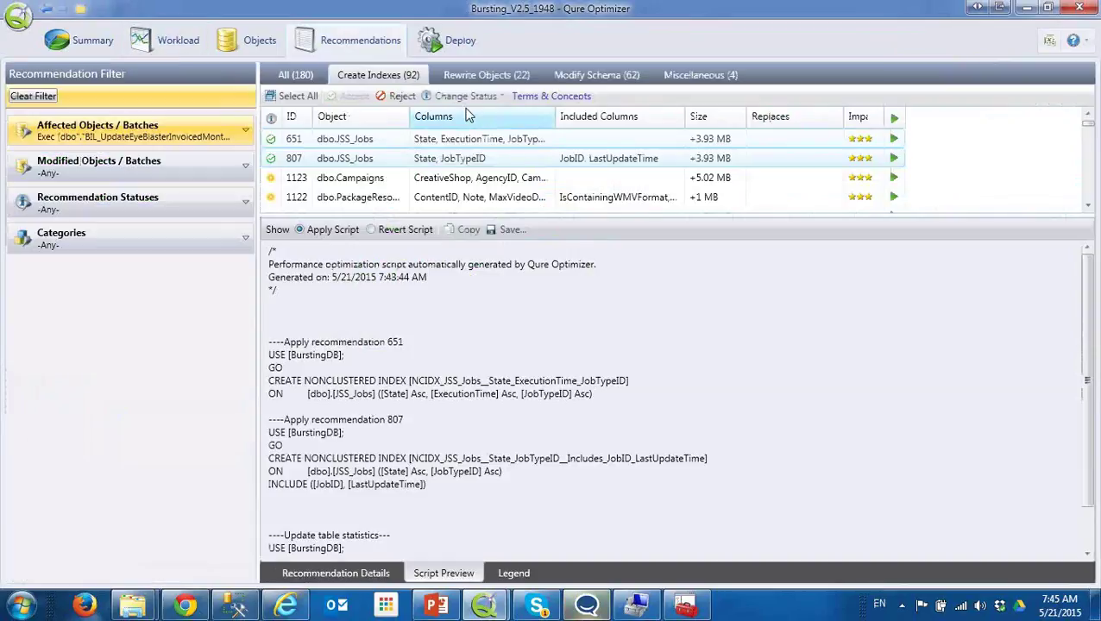
{"action": "left_click", "coordinate": [480, 76]}
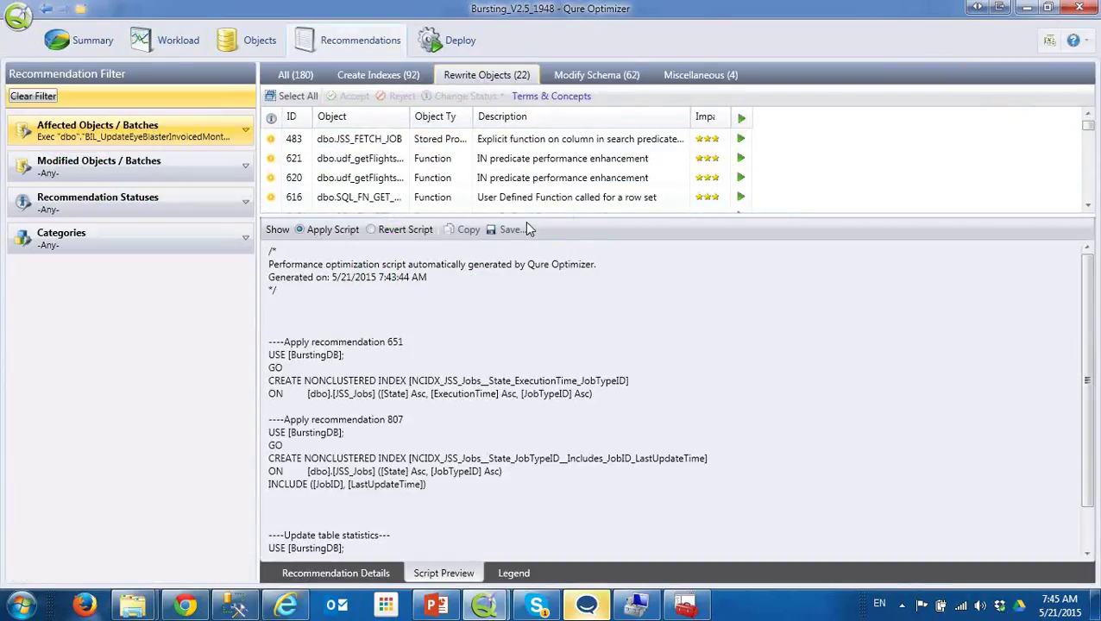
Enlarge the recommendation list and browse the Rewrite Objects recommendations for the selected batches
{"action": "left_click_drag", "start_coordinate": [541, 213], "coordinate": [542, 342]}
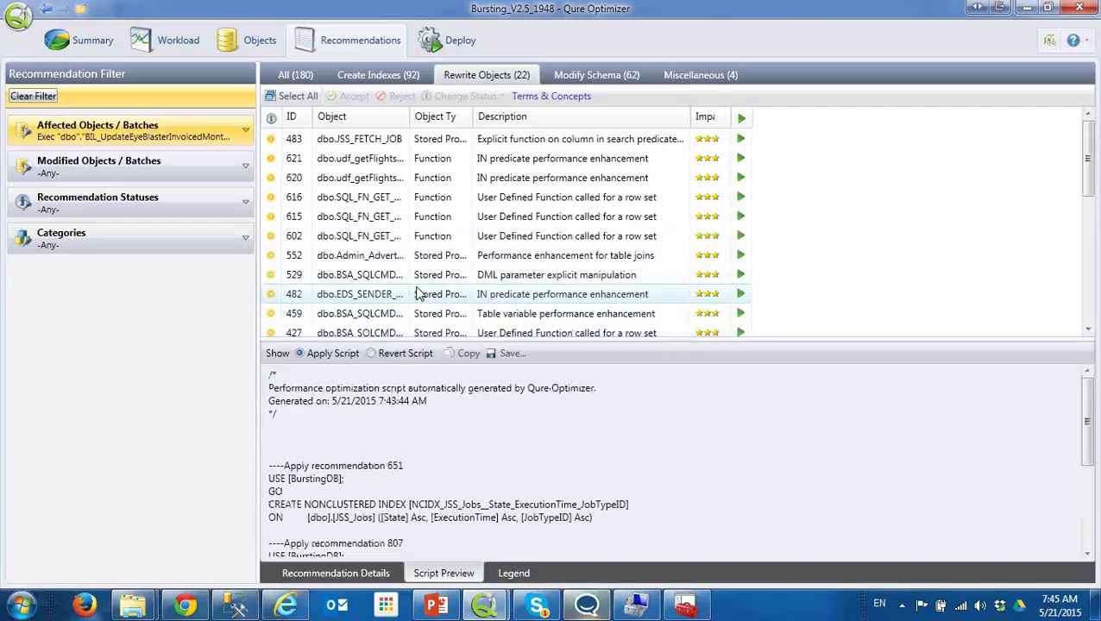
{"action": "scroll", "coordinate": [451, 233], "scroll_direction": "down", "scroll_amount": 1}
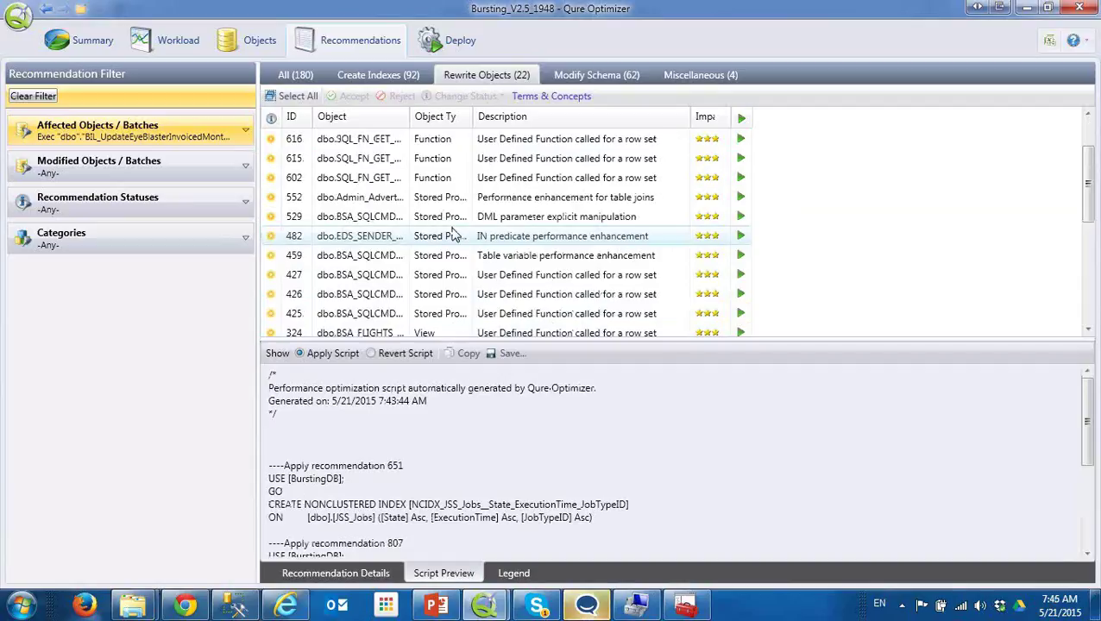
{"action": "scroll", "coordinate": [452, 233], "scroll_direction": "down", "scroll_amount": 1}
{"action": "scroll", "coordinate": [454, 236], "scroll_direction": "down", "scroll_amount": 2}
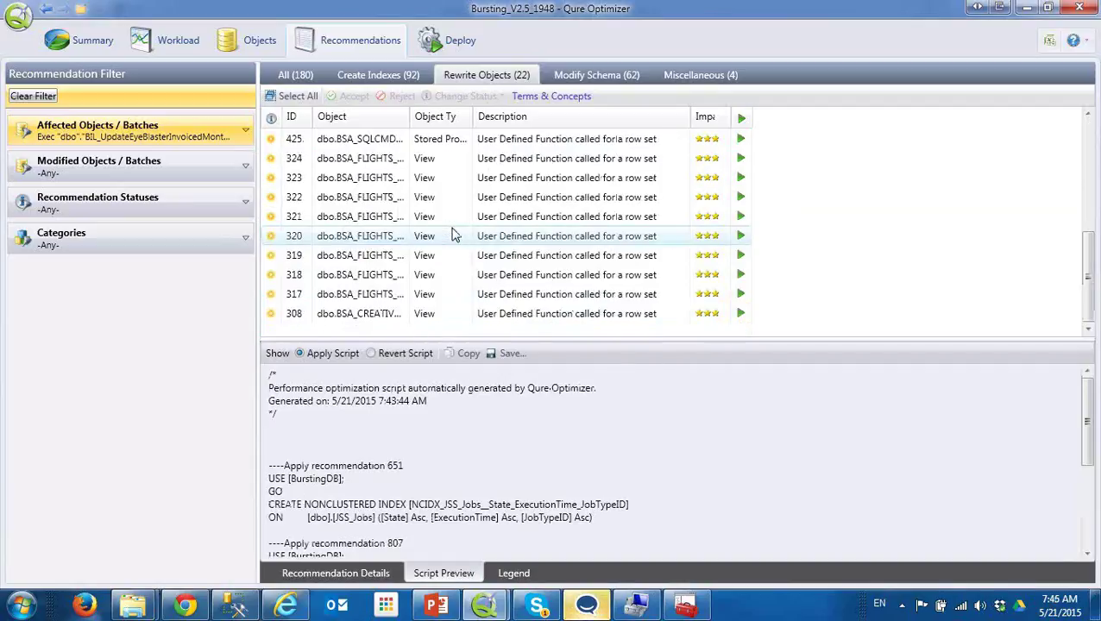
{"action": "scroll", "coordinate": [455, 235], "scroll_direction": "up", "scroll_amount": 2}
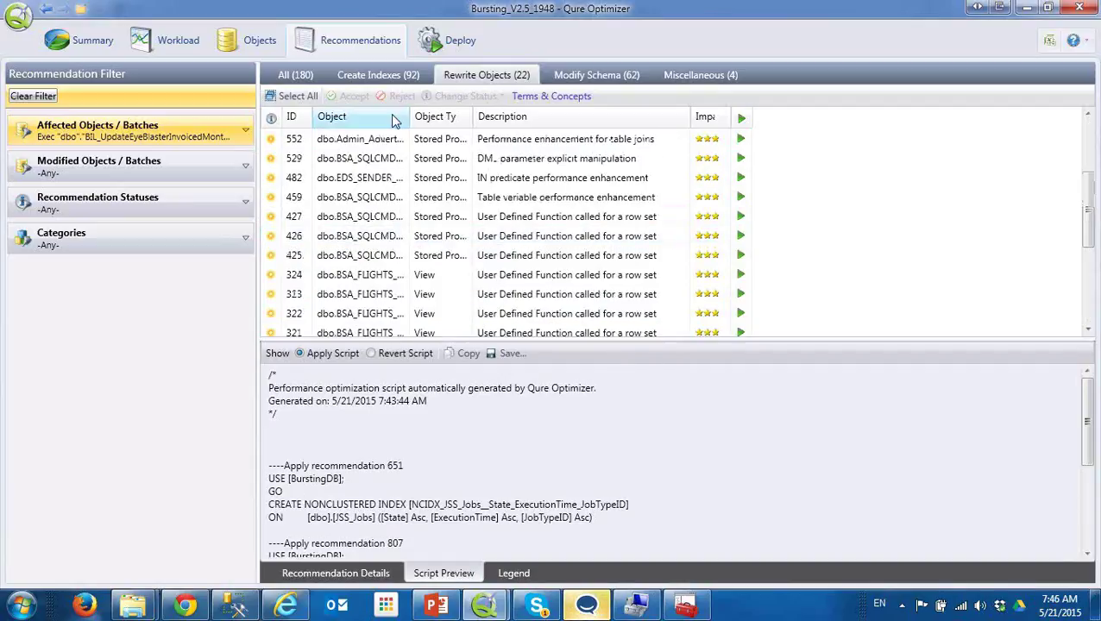
Clear the recommendation filter and preview the script of recommendation 592, the sub-optimal option setting for cursor RECIPIENTS
{"action": "left_click", "coordinate": [50, 101]}
{"action": "scroll", "coordinate": [627, 258], "scroll_direction": "down", "scroll_amount": 4}
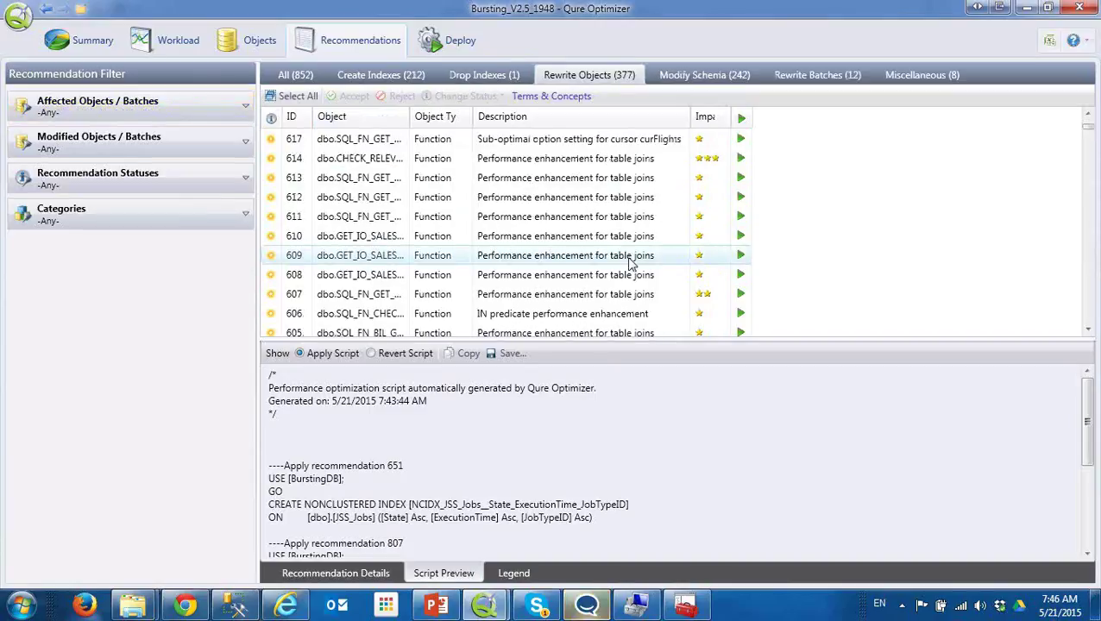
{"action": "scroll", "coordinate": [629, 263], "scroll_direction": "down", "scroll_amount": 1}
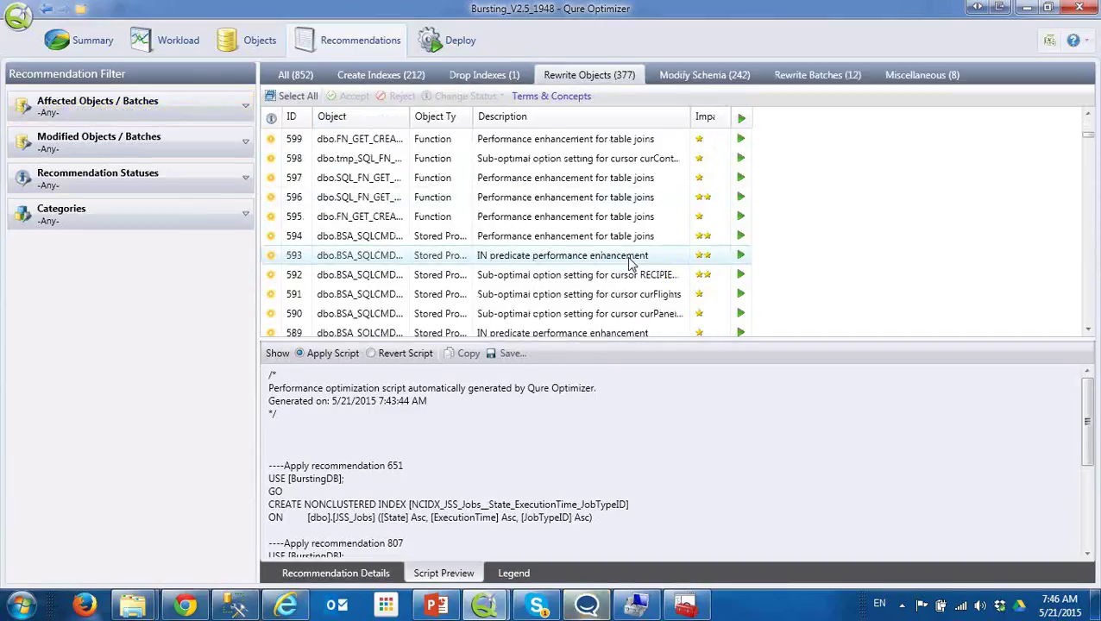
{"action": "scroll", "coordinate": [629, 261], "scroll_direction": "down", "scroll_amount": 1}
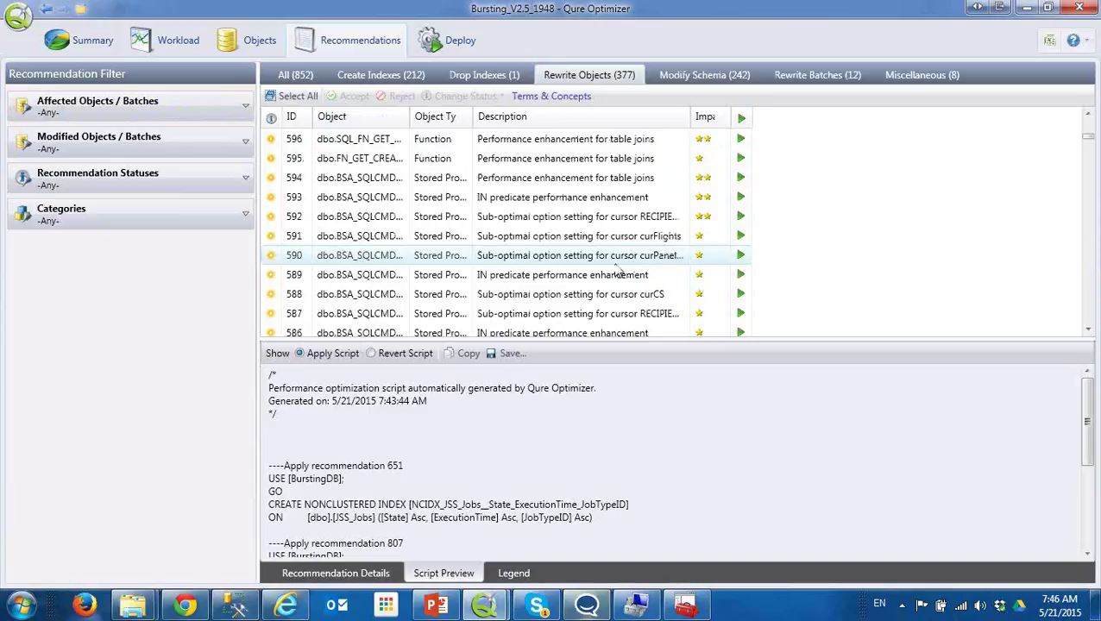
{"action": "left_click", "coordinate": [552, 223]}
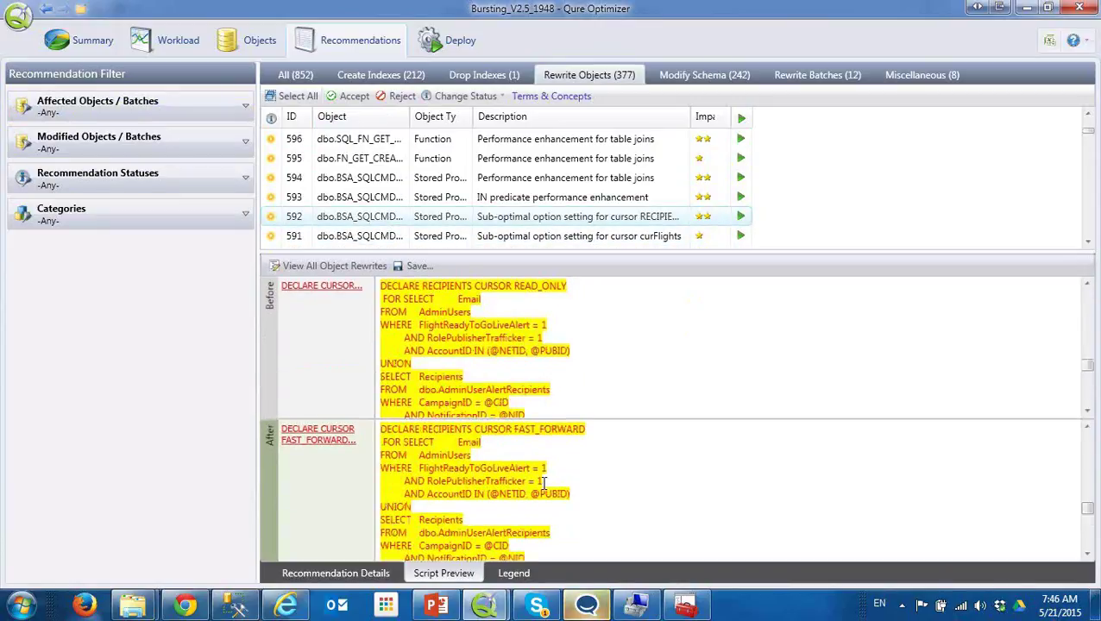
View all rewrites of the procedure and compare the READ_ONLY cursor option with its FAST_FORWARD replacement in rewrite 592
{"action": "left_click", "coordinate": [332, 265]}
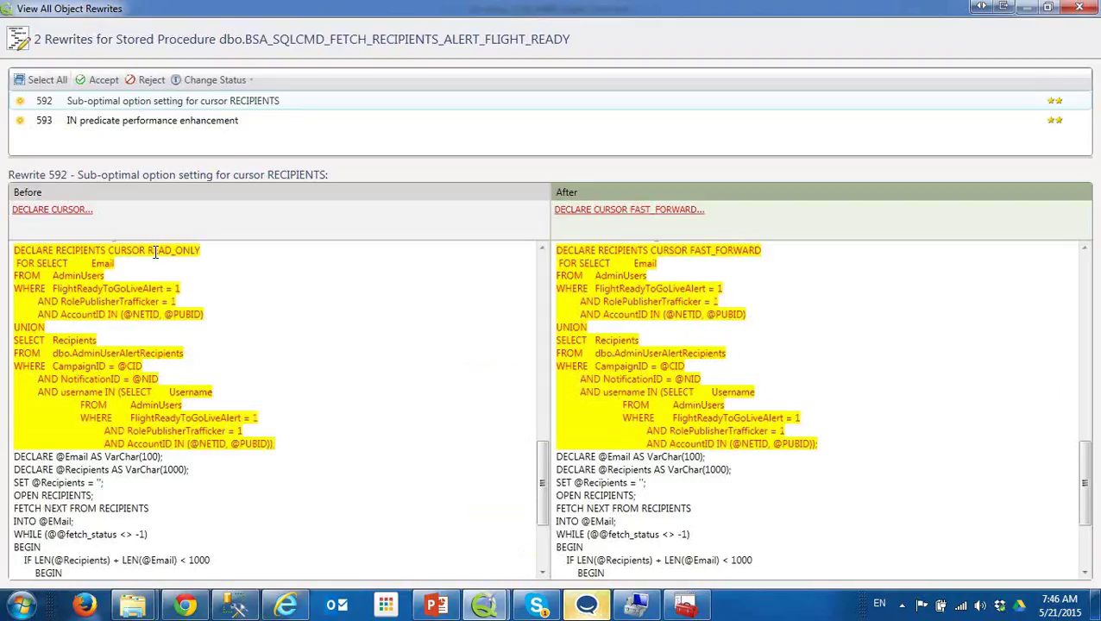
{"action": "left_click_drag", "start_coordinate": [147, 250], "coordinate": [202, 249]}
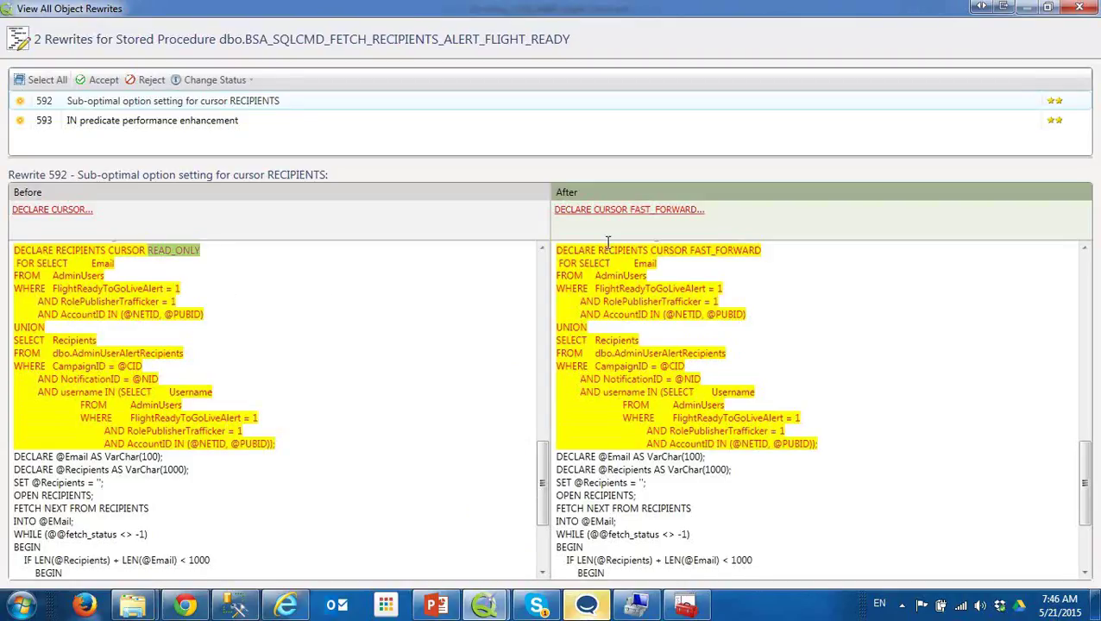
{"action": "left_click_drag", "start_coordinate": [690, 250], "coordinate": [761, 250]}
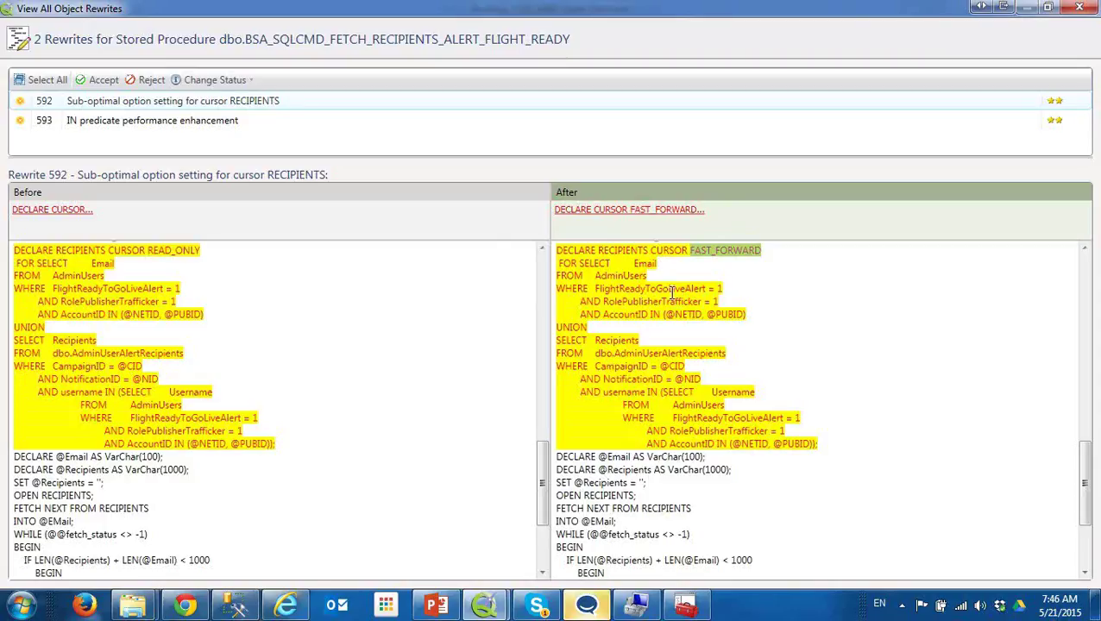
Compare the AccountID IN predicate in rewrite 593 with its UNION replacement, then close the object rewrites view
{"action": "left_click", "coordinate": [193, 127]}
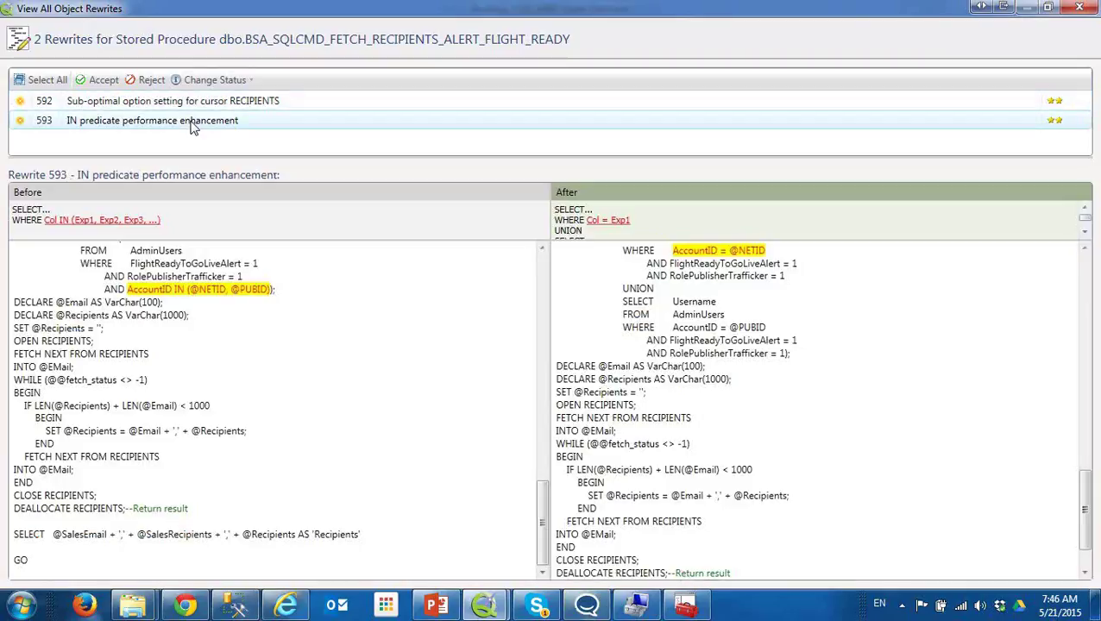
{"action": "scroll", "coordinate": [1085, 481], "scroll_direction": "up", "scroll_amount": 2}
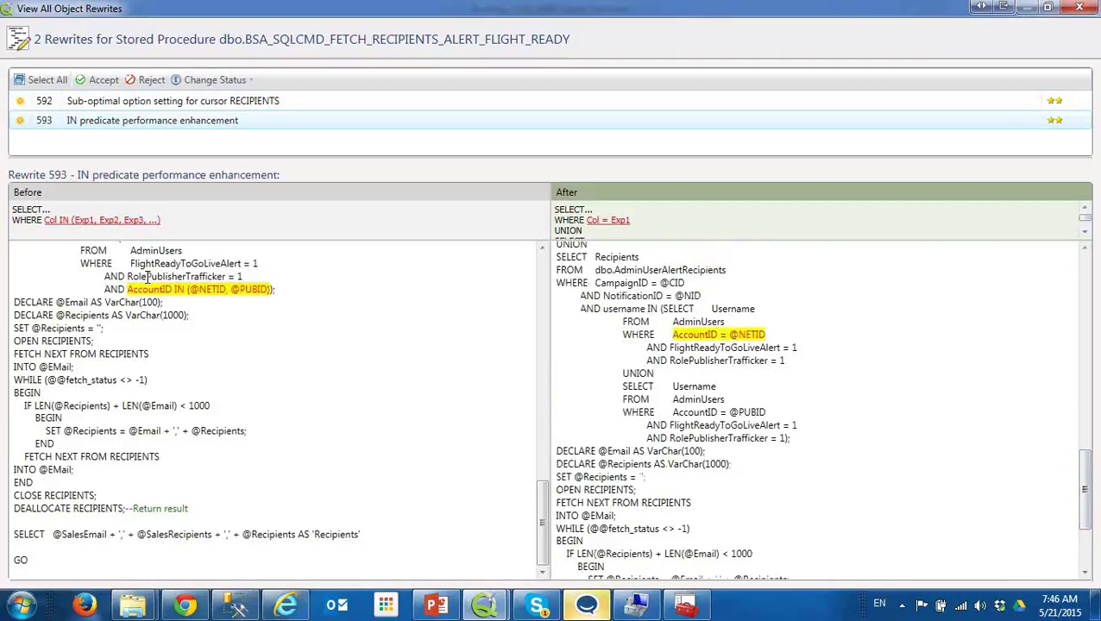
{"action": "left_click_drag", "start_coordinate": [542, 518], "coordinate": [542, 492]}
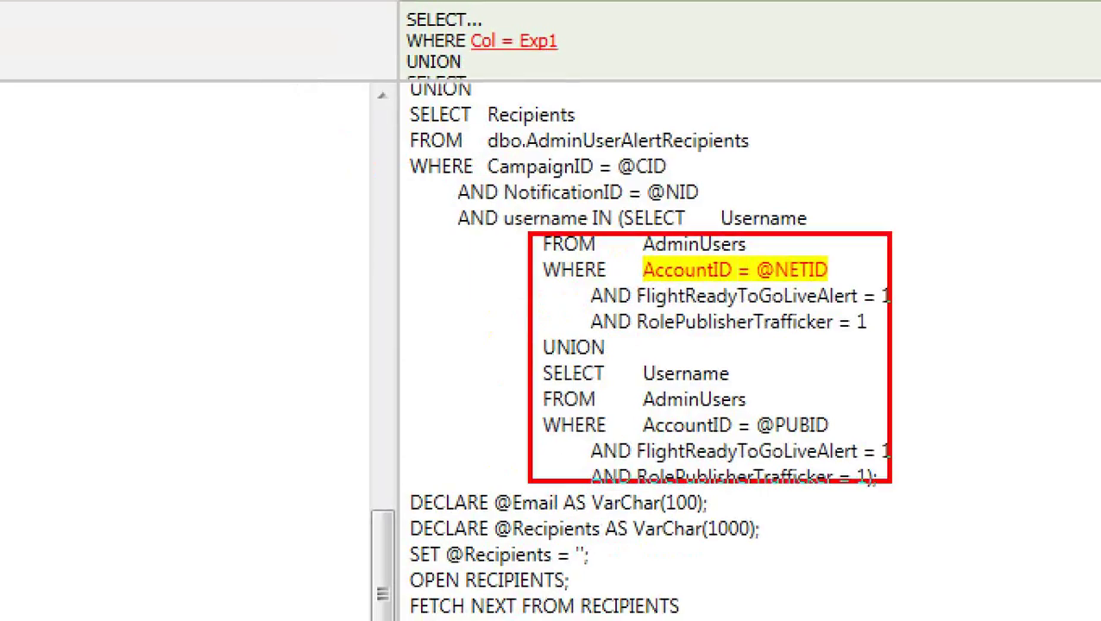
{"action": "left_click_drag", "start_coordinate": [891, 482], "coordinate": [918, 487]}
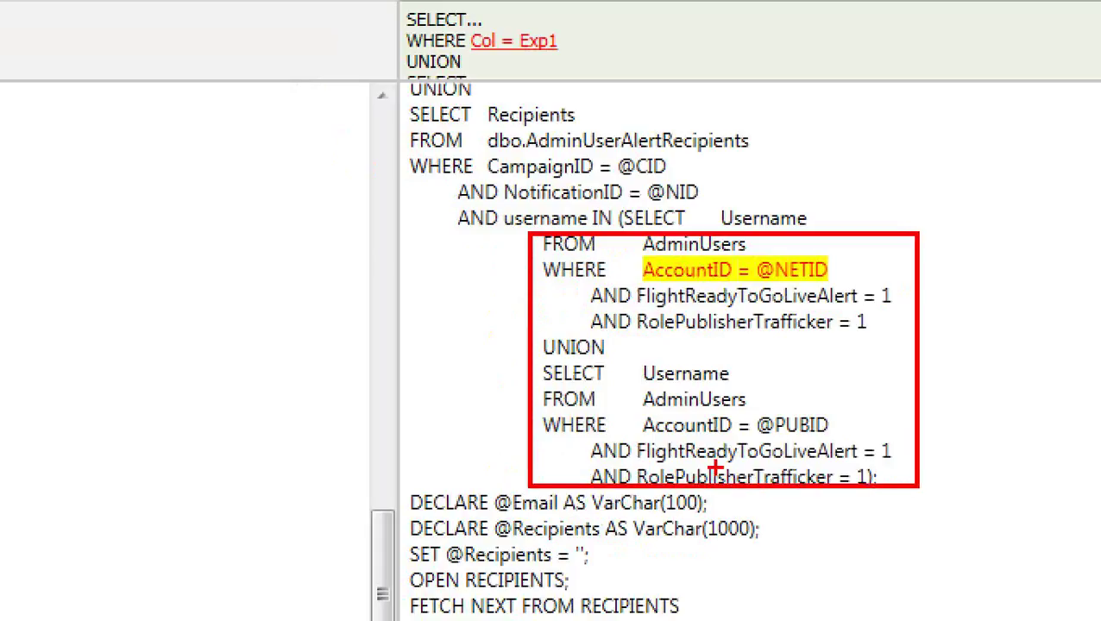
{"action": "left_click_drag", "start_coordinate": [531, 334], "coordinate": [616, 365]}
{"action": "mouse_move", "coordinate": [754, 257]}
{"action": "left_mouse_down"}
{"action": "mouse_move", "coordinate": [765, 283]}
{"action": "mouse_move", "coordinate": [833, 285]}
{"action": "left_mouse_up"}
{"action": "mouse_move", "coordinate": [754, 410]}
{"action": "left_mouse_down"}
{"action": "mouse_move", "coordinate": [769, 431]}
{"action": "mouse_move", "coordinate": [837, 456]}
{"action": "left_mouse_up"}
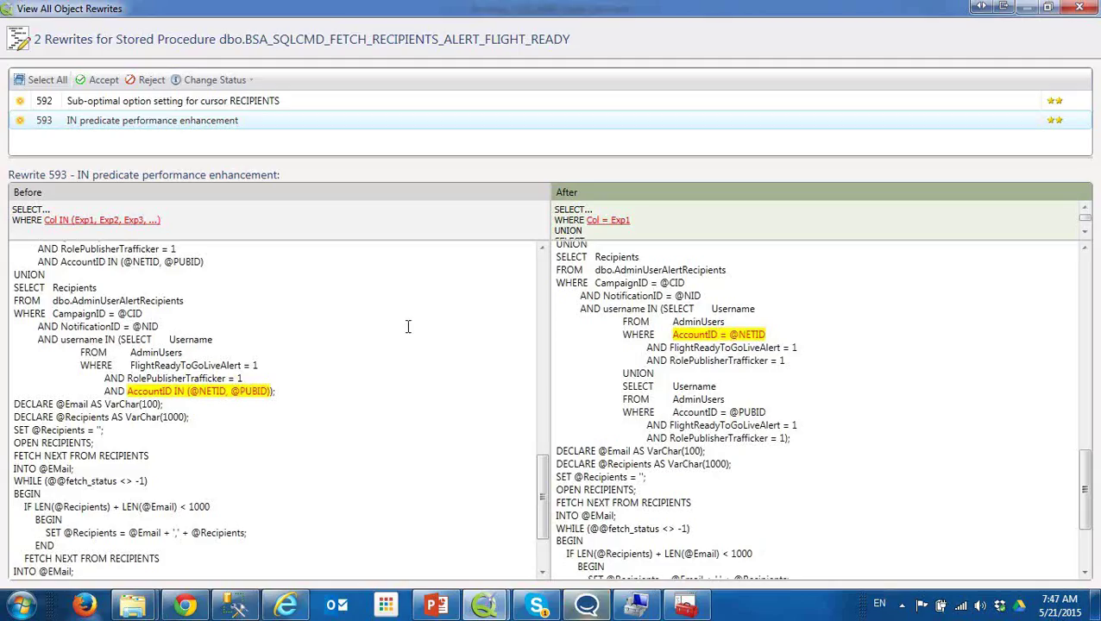
{"action": "left_click", "coordinate": [1080, 8]}
Compare the before and after code of rewrite 622 for dbo.CHECK_CAMPAIGN_ADS_FLIGHTS, examining the EXISTS subquery on Flights
{"action": "scroll", "coordinate": [530, 185], "scroll_direction": "up", "scroll_amount": 1}
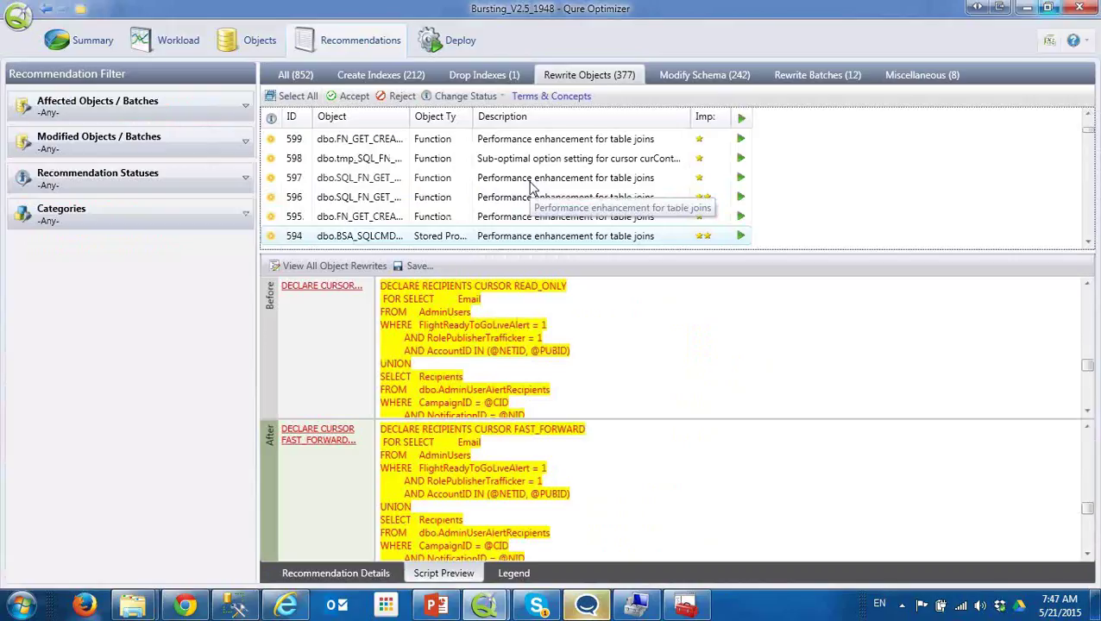
{"action": "scroll", "coordinate": [939, 161], "scroll_direction": "up", "scroll_amount": 5}
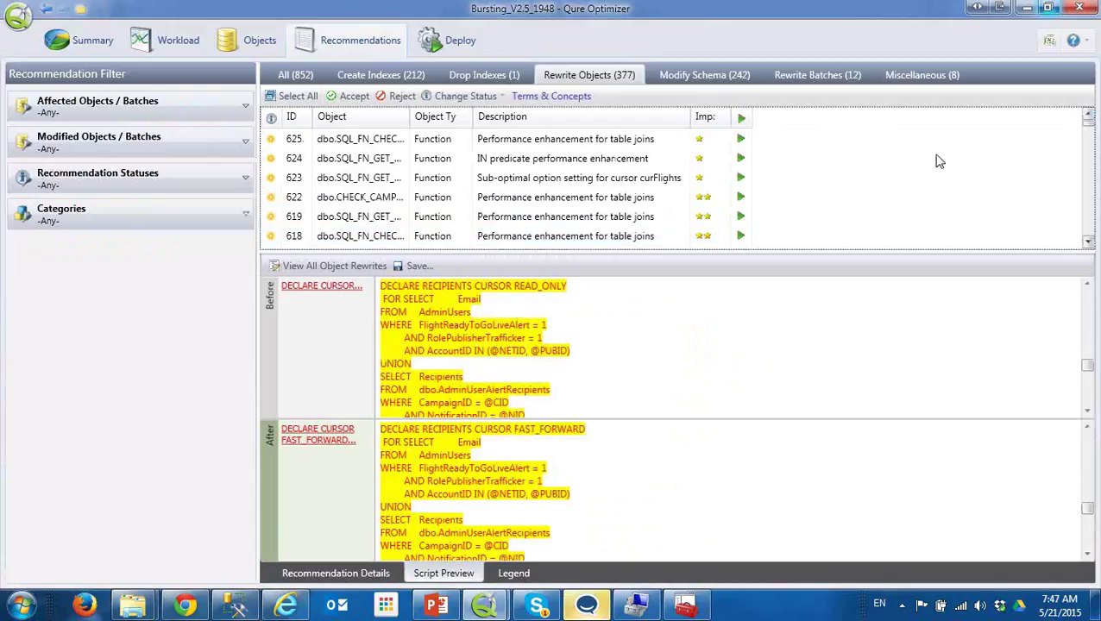
{"action": "left_click", "coordinate": [583, 197]}
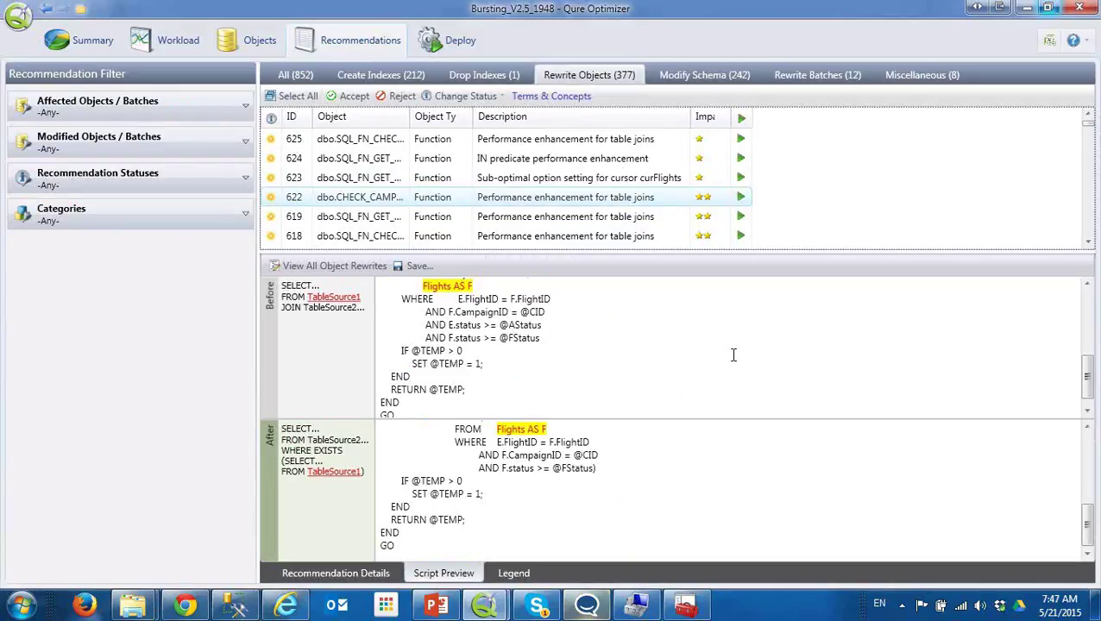
{"action": "left_click", "coordinate": [337, 266]}
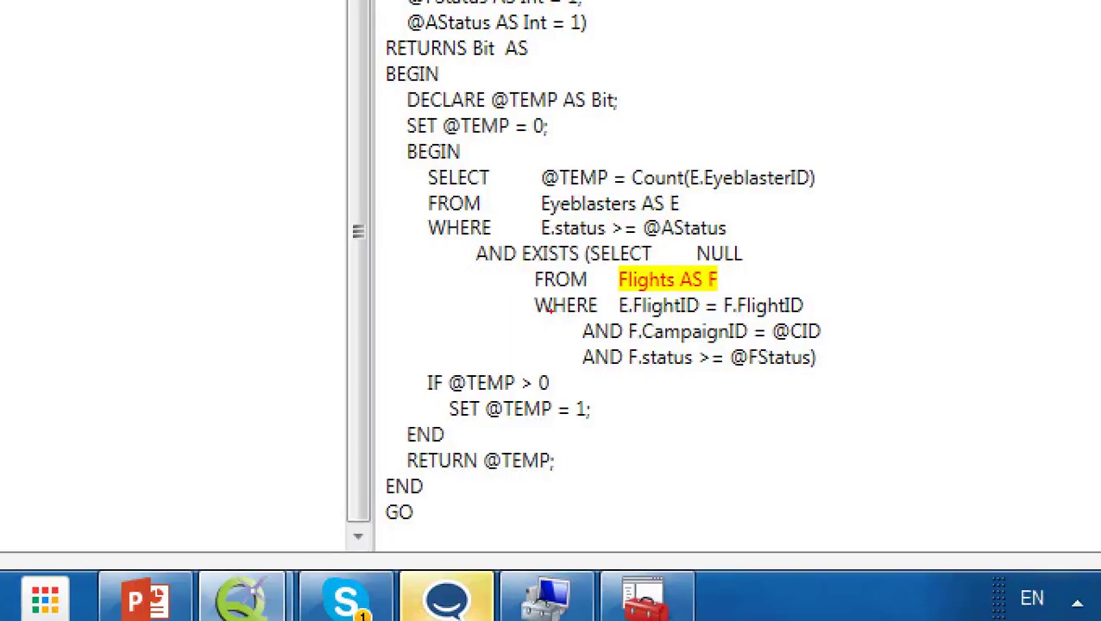
{"action": "left_click_drag", "start_coordinate": [562, 242], "coordinate": [877, 376]}
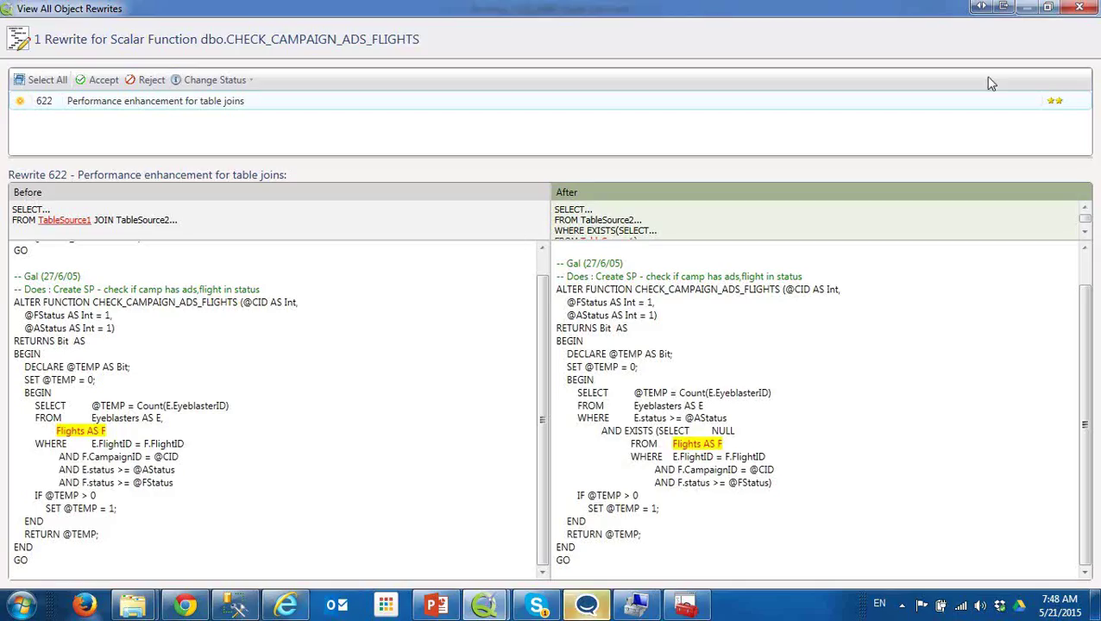
{"action": "left_click", "coordinate": [1077, 9]}
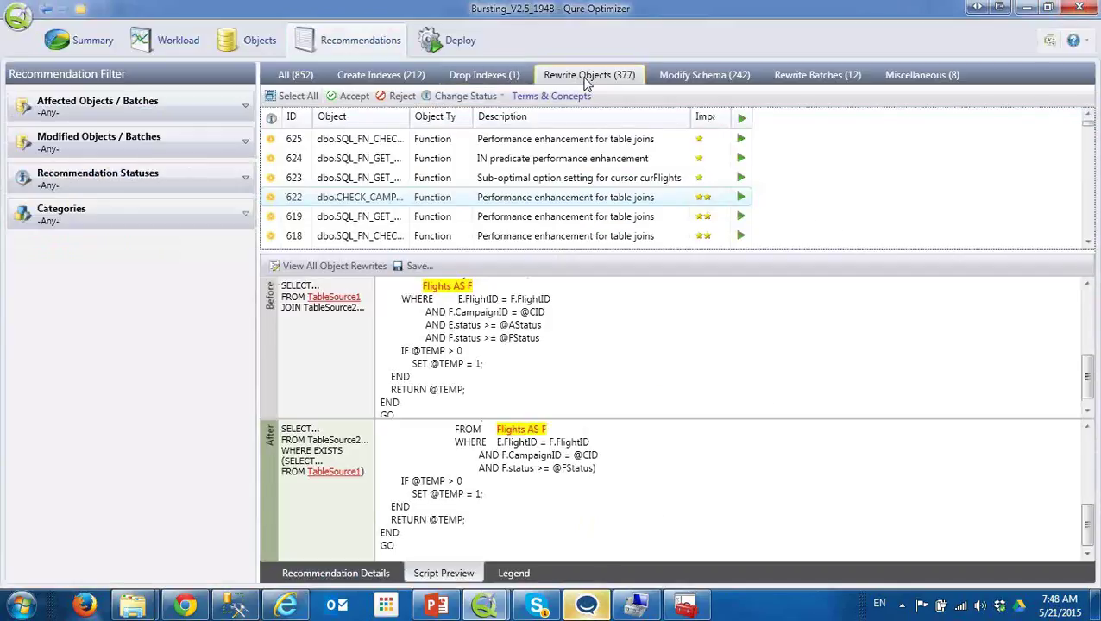
Show the Modify Schema recommendations and read the details of the unused column recommendation for dbo.Notifications
{"action": "left_click", "coordinate": [717, 78]}
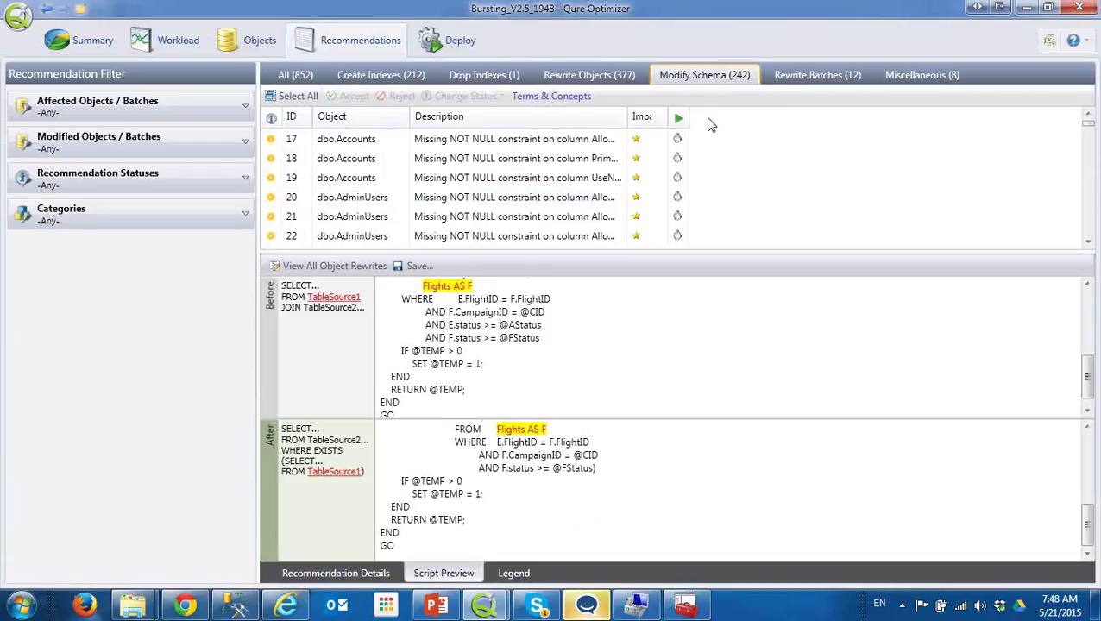
{"action": "left_click_drag", "start_coordinate": [658, 252], "coordinate": [661, 393]}
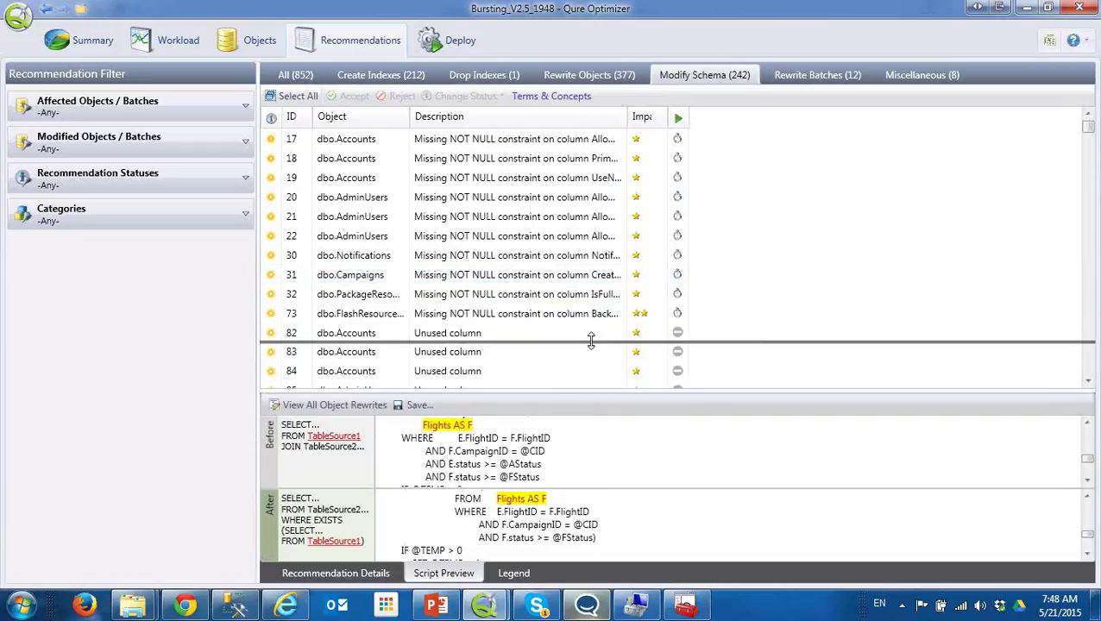
{"action": "left_click_drag", "start_coordinate": [591, 341], "coordinate": [591, 343]}
{"action": "scroll", "coordinate": [509, 238], "scroll_direction": "down", "scroll_amount": 4}
{"action": "left_click", "coordinate": [466, 198]}
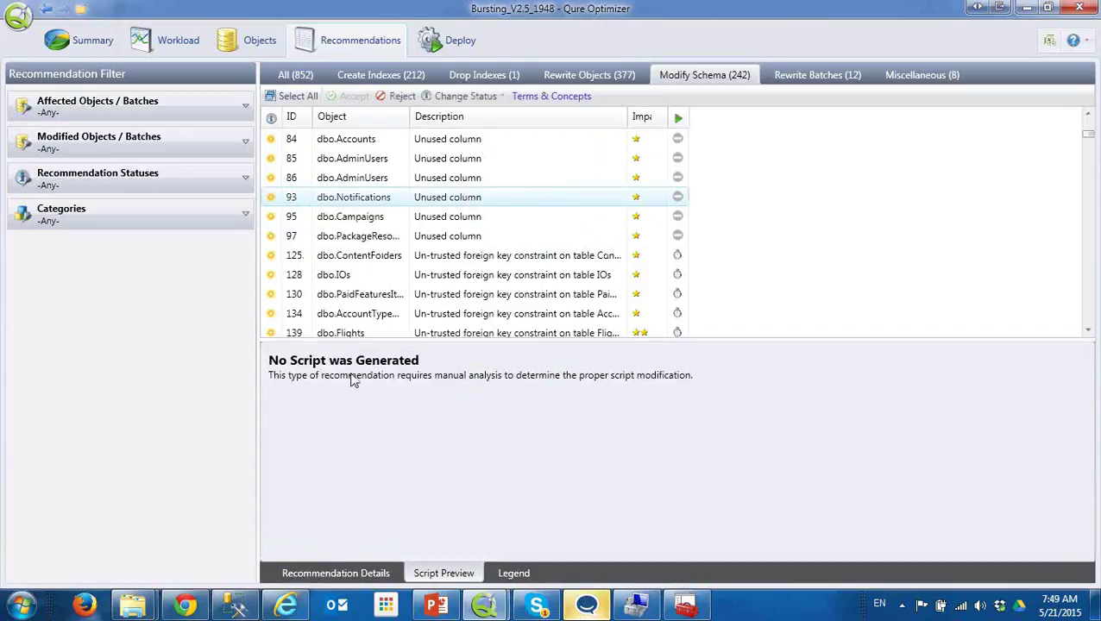
{"action": "left_click", "coordinate": [349, 574]}
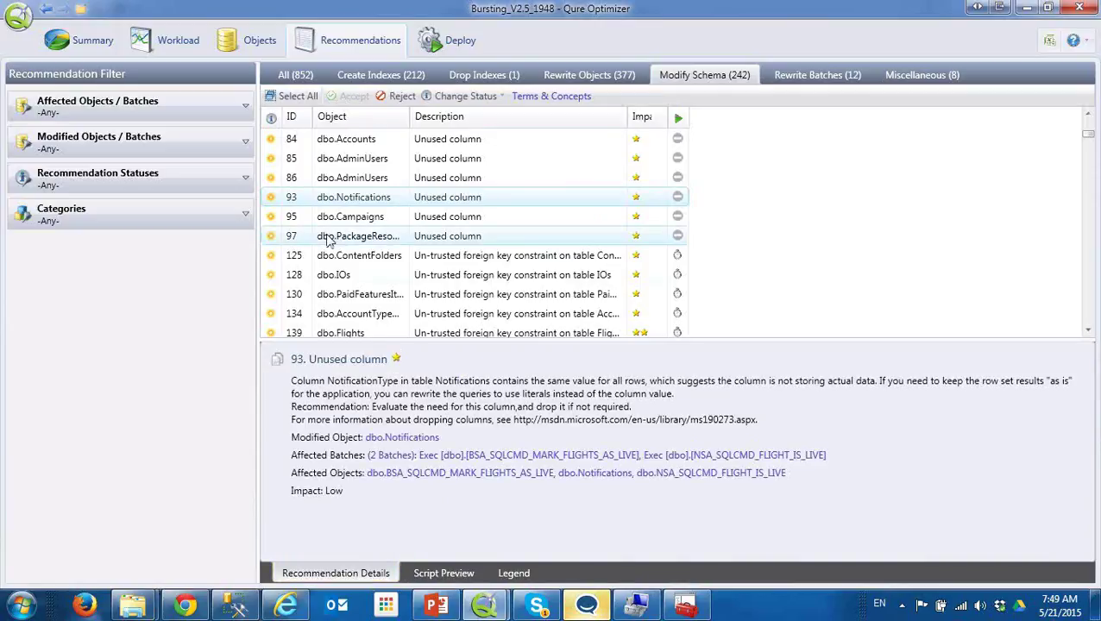
Review the un-trusted foreign key recommendations, reading the details for the IOs and AdminUserAlertRecipients tables
{"action": "left_click", "coordinate": [454, 276]}
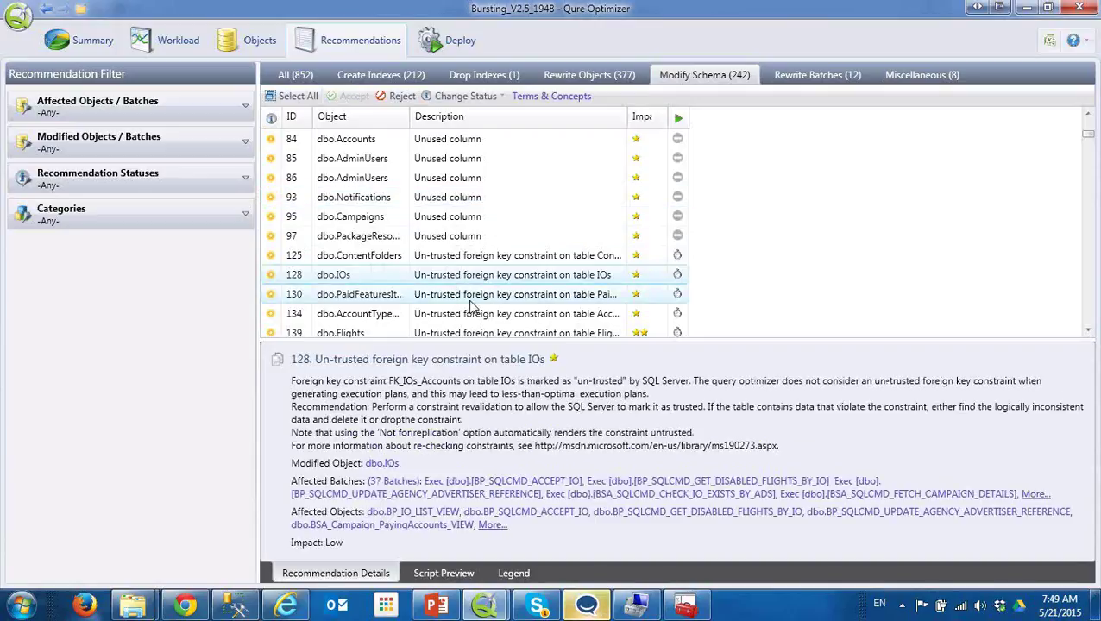
{"action": "scroll", "coordinate": [471, 306], "scroll_direction": "down", "scroll_amount": 12}
{"action": "left_click_drag", "start_coordinate": [1089, 165], "coordinate": [1088, 285]}
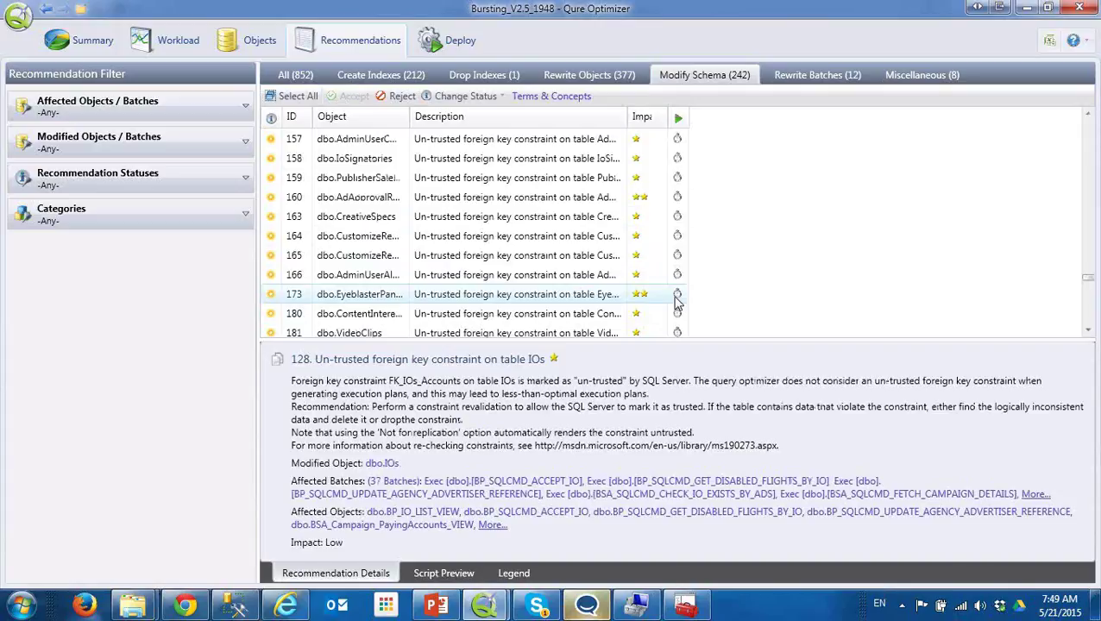
{"action": "left_click", "coordinate": [543, 272]}
{"action": "scroll", "coordinate": [544, 273], "scroll_direction": "down", "scroll_amount": 4}
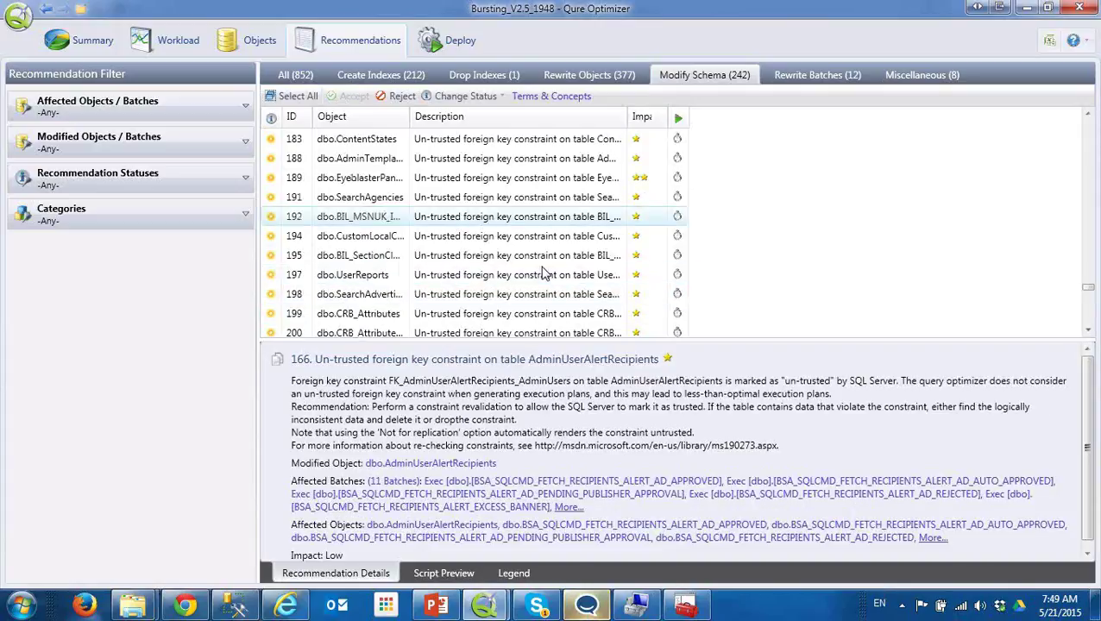
{"action": "scroll", "coordinate": [544, 273], "scroll_direction": "down", "scroll_amount": 3}
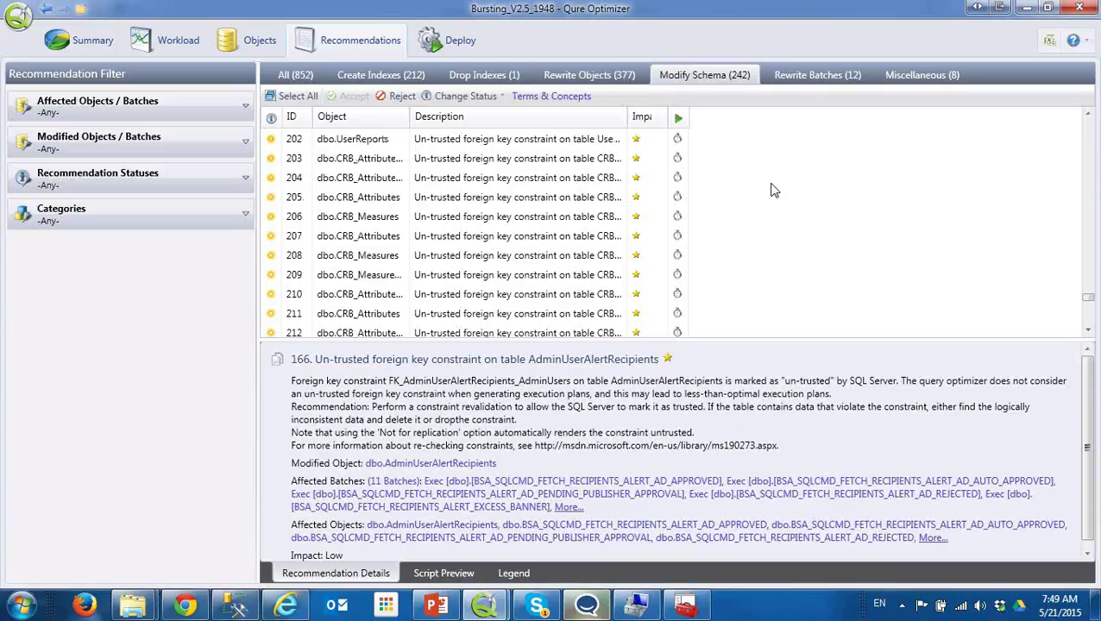
Show the Rewrite Batches recommendations and examine the before and after scripts of recommendations 626 and 633
{"action": "left_click", "coordinate": [804, 80]}
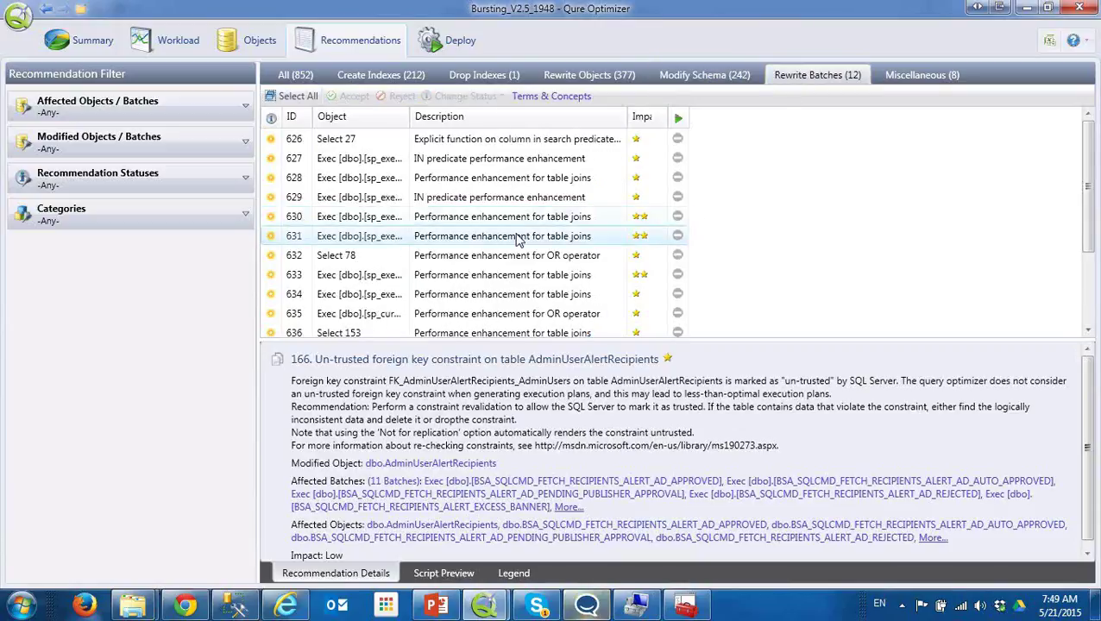
{"action": "left_click", "coordinate": [471, 145]}
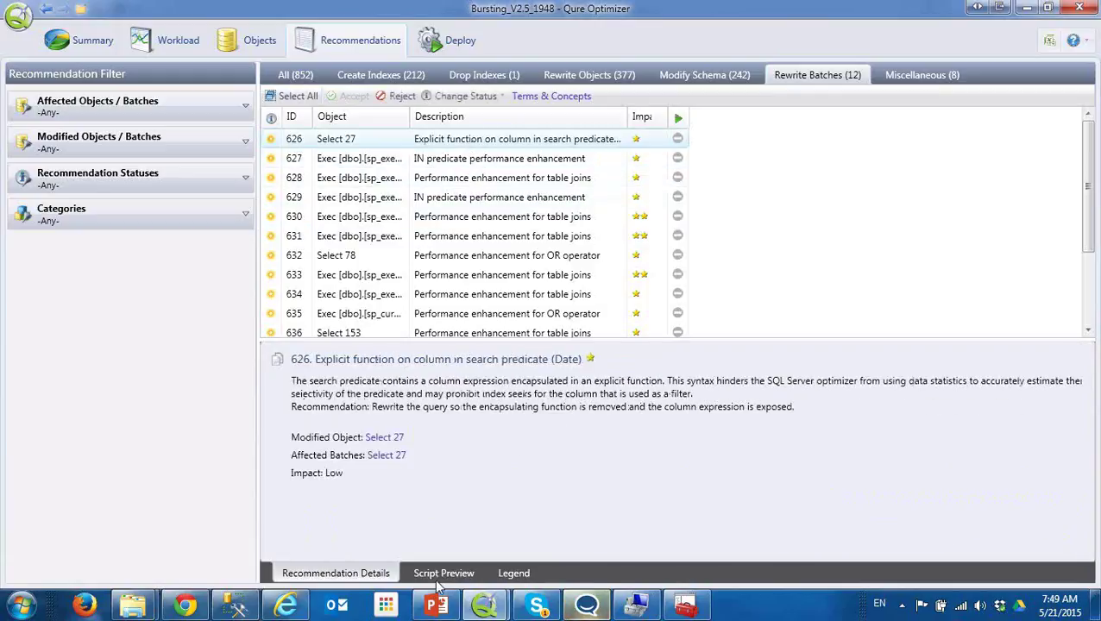
{"action": "left_click", "coordinate": [442, 573]}
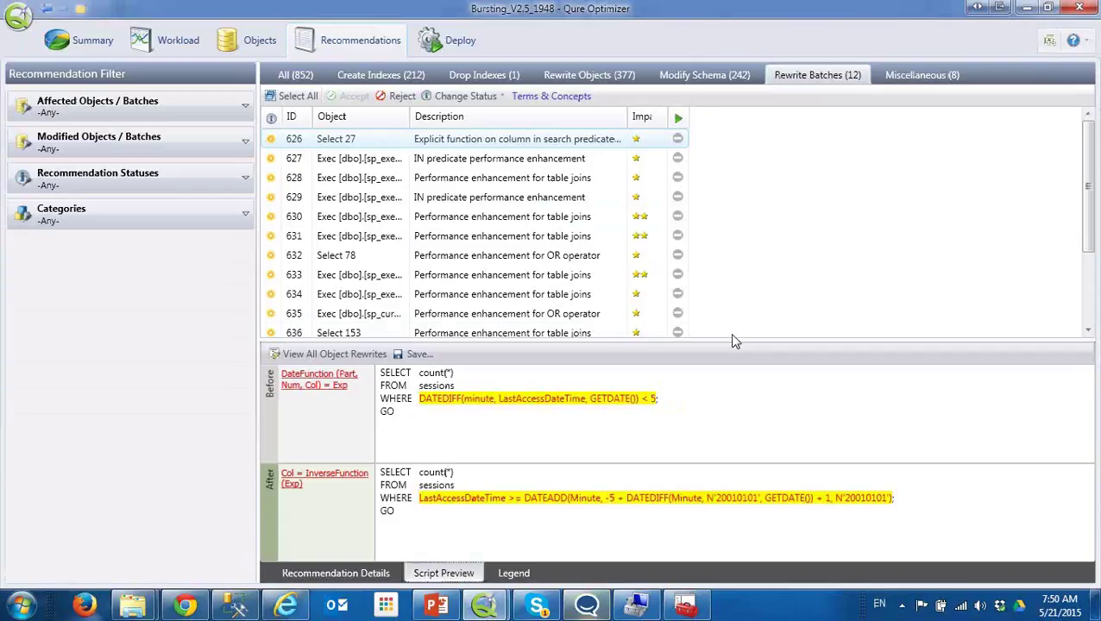
{"action": "left_click", "coordinate": [522, 278]}
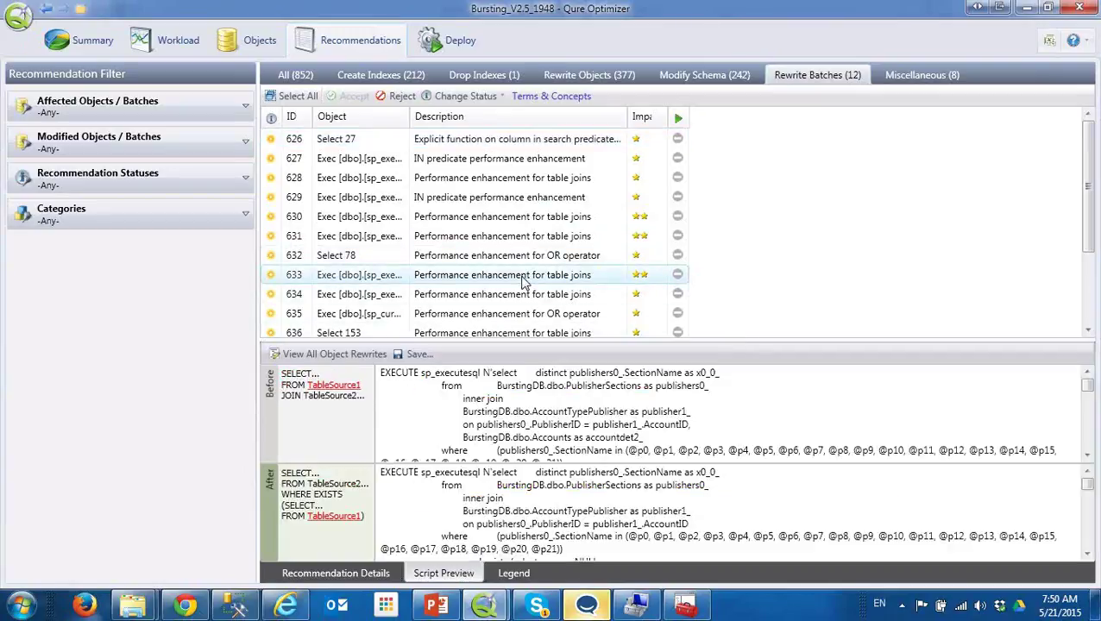
Show the Miscellaneous recommendations and read the details of the SELECT * abuse and potential UNION set operator abuse recommendations
{"action": "left_click", "coordinate": [919, 77]}
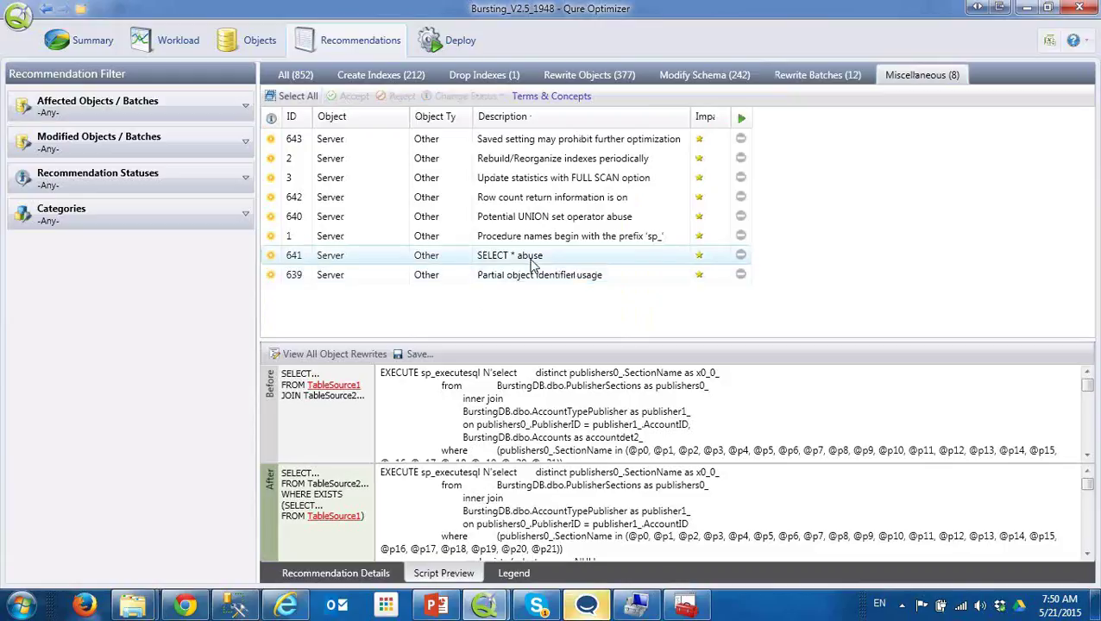
{"action": "left_click", "coordinate": [533, 265]}
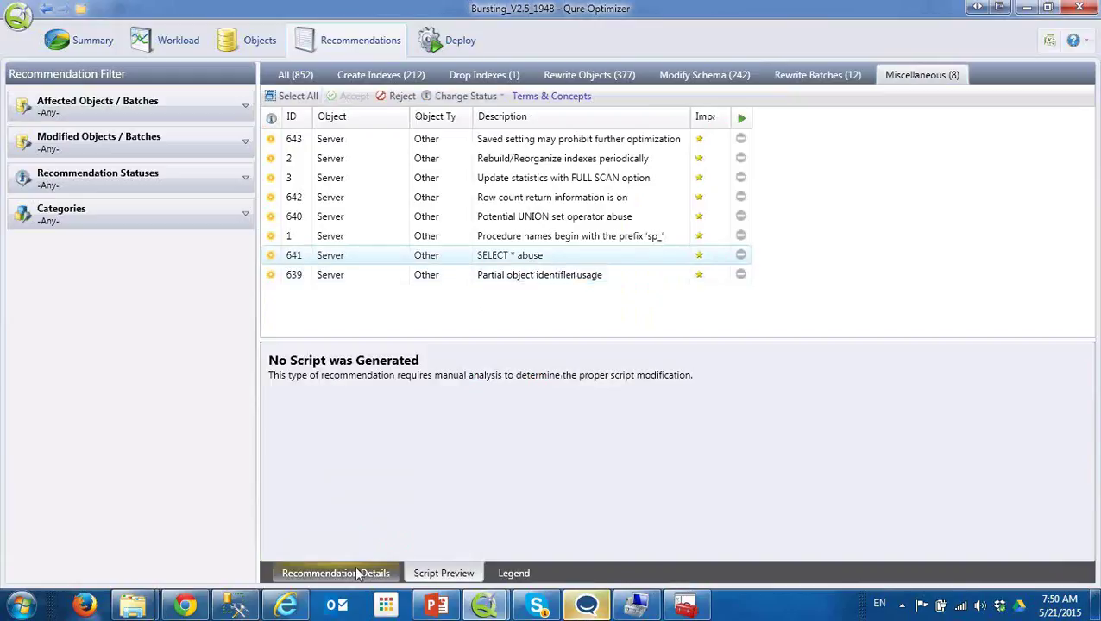
{"action": "left_click", "coordinate": [358, 574]}
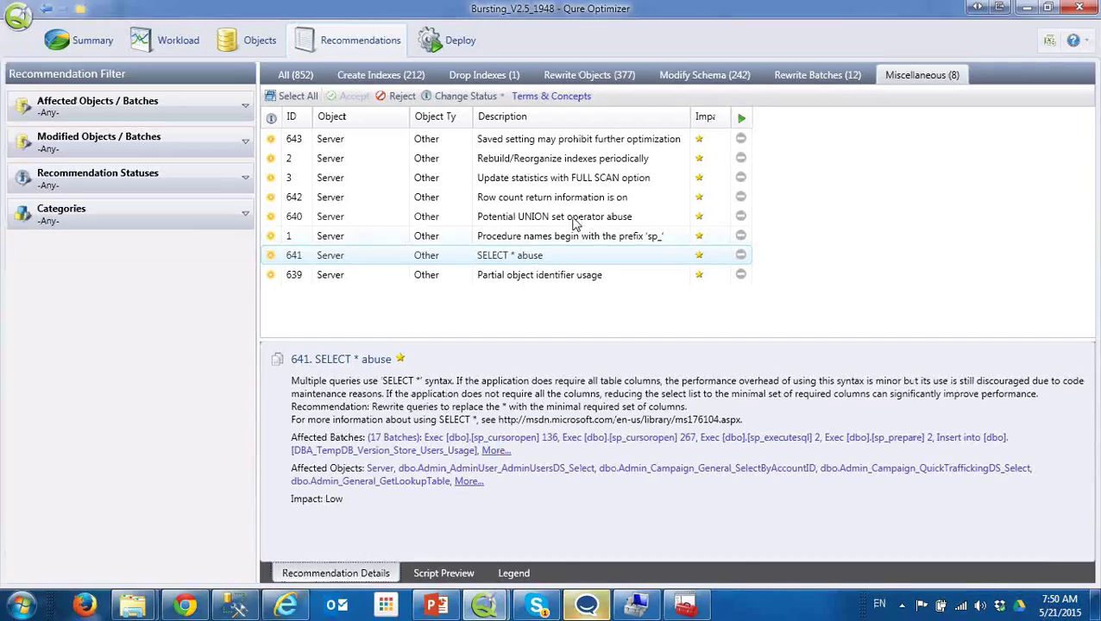
{"action": "left_click", "coordinate": [576, 221]}
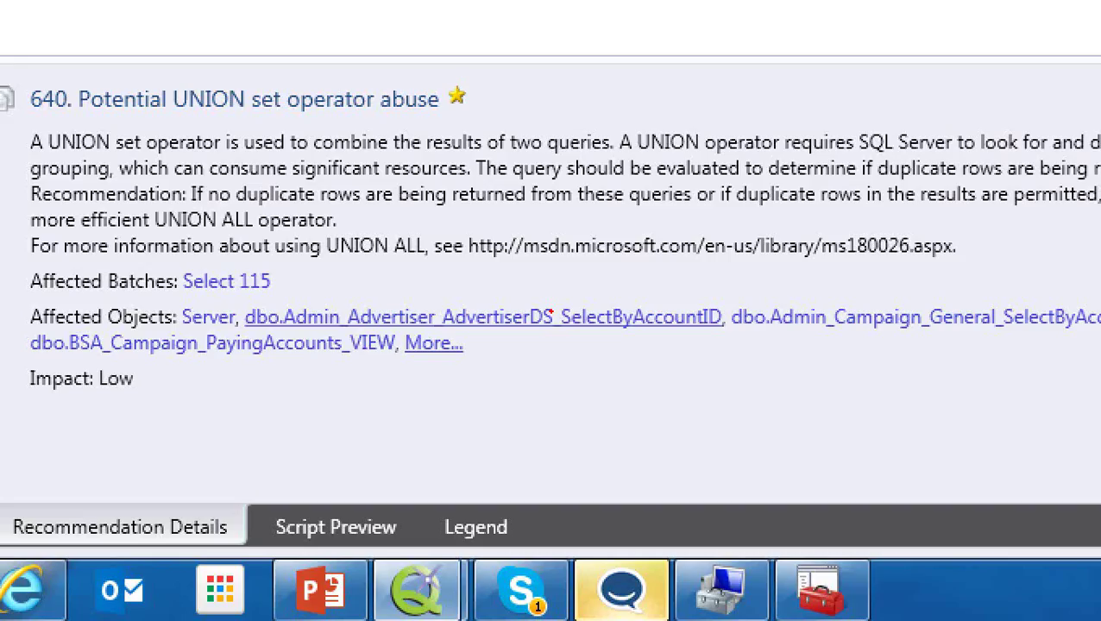
{"action": "left_click_drag", "start_coordinate": [301, 370], "coordinate": [372, 386]}
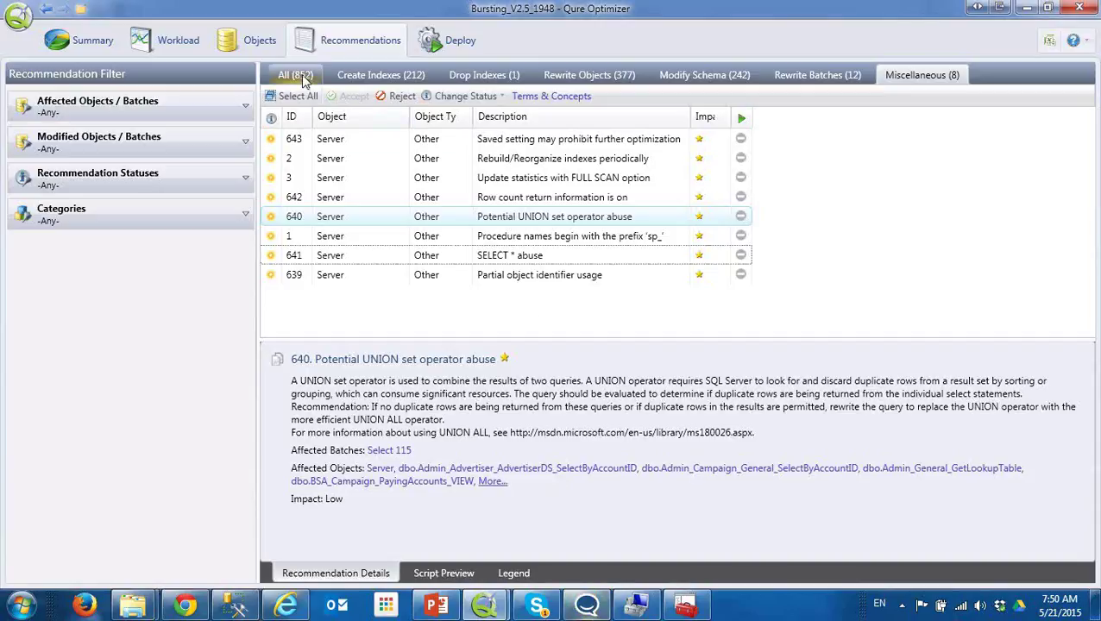
In the workload's optimization results, select the batches from JSS_FETCH_JOB through sp_cursoropen 135 and examine their combined performance before and after optimization
{"action": "left_click", "coordinate": [296, 75]}
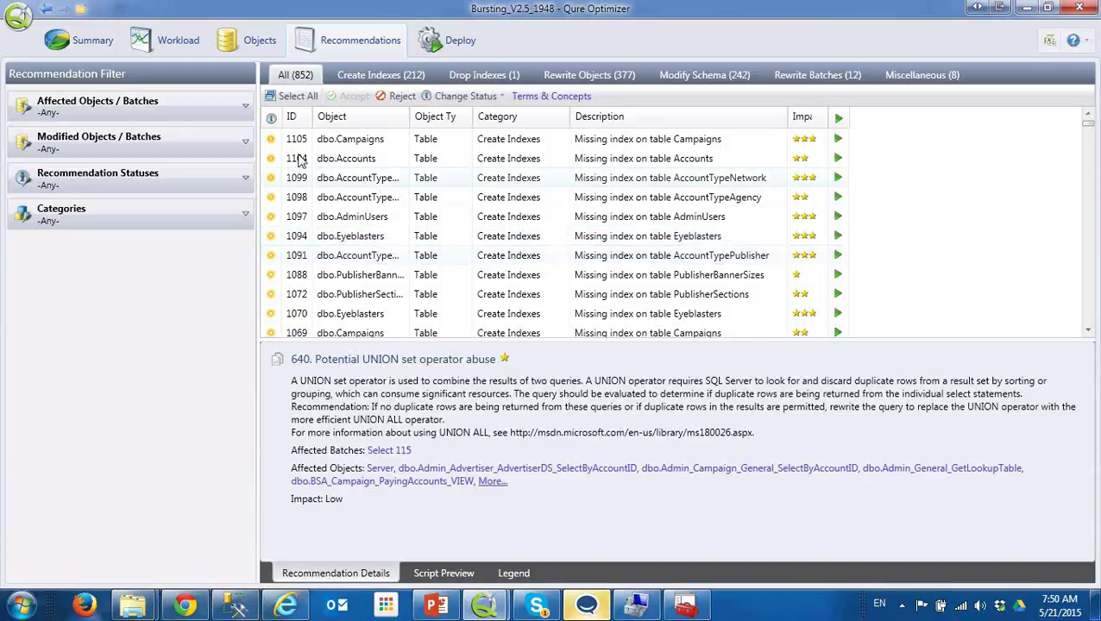
{"action": "left_click", "coordinate": [177, 41]}
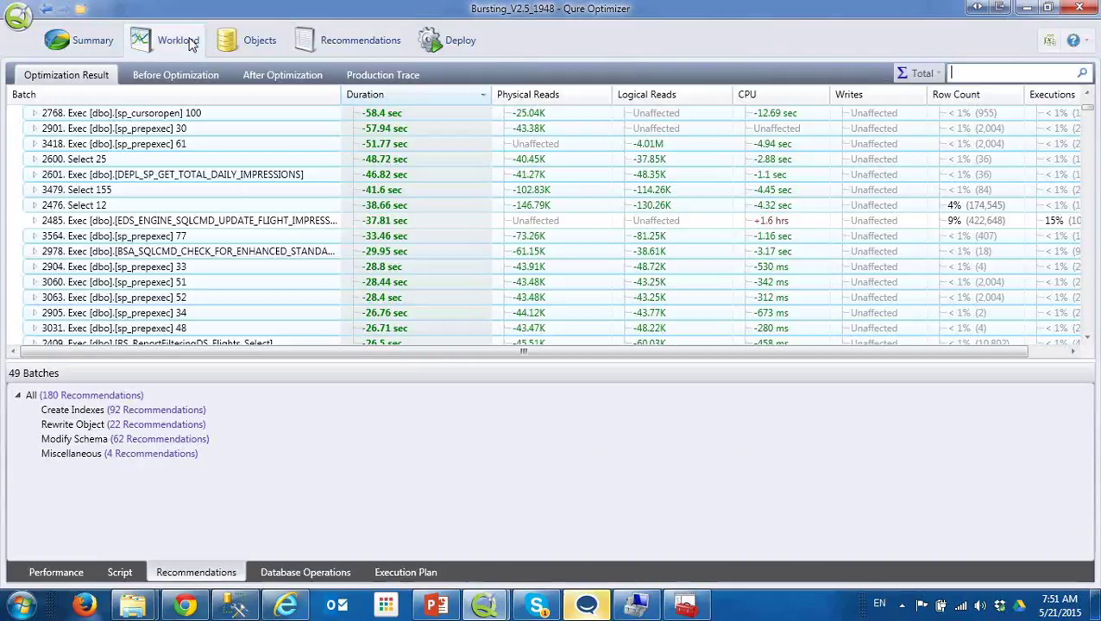
{"action": "scroll", "coordinate": [239, 190], "scroll_direction": "up", "scroll_amount": 4}
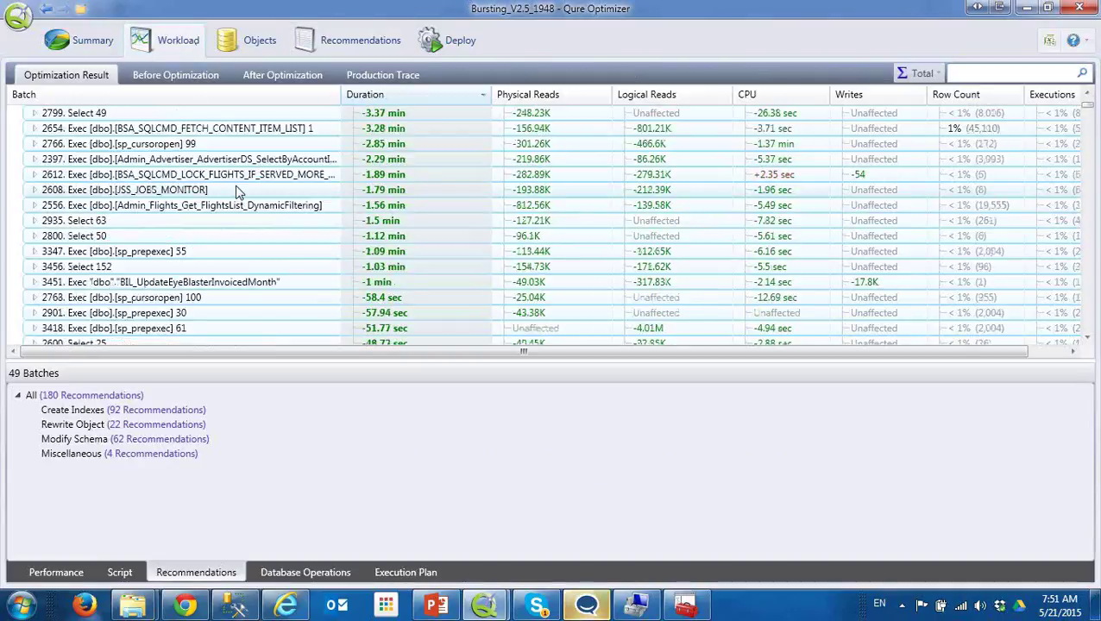
{"action": "scroll", "coordinate": [239, 191], "scroll_direction": "up", "scroll_amount": 3}
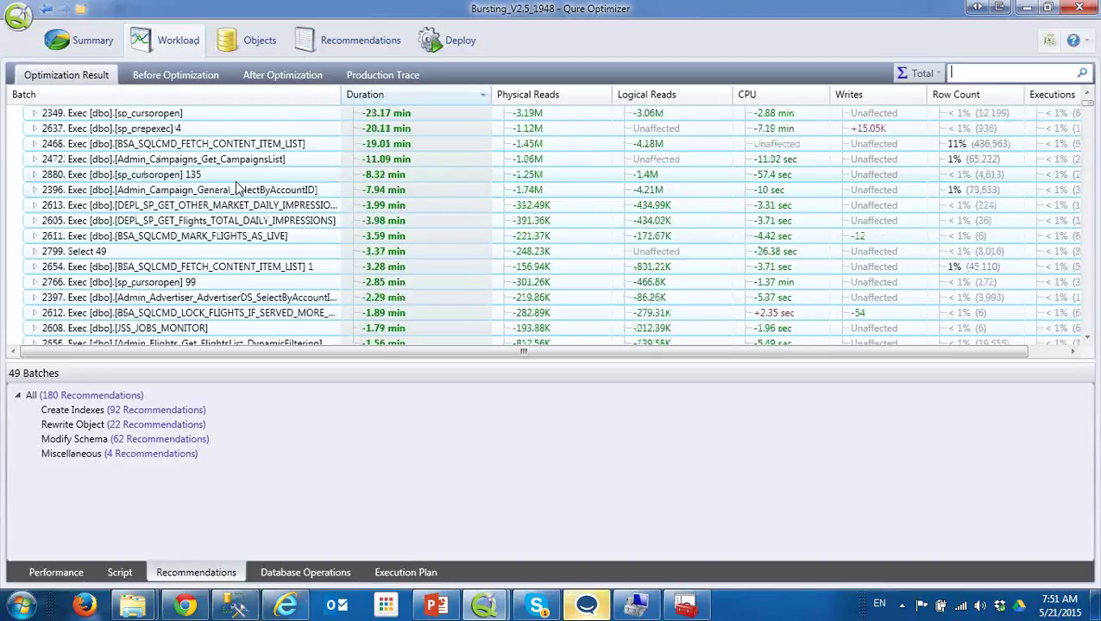
{"action": "scroll", "coordinate": [229, 179], "scroll_direction": "up", "scroll_amount": 3}
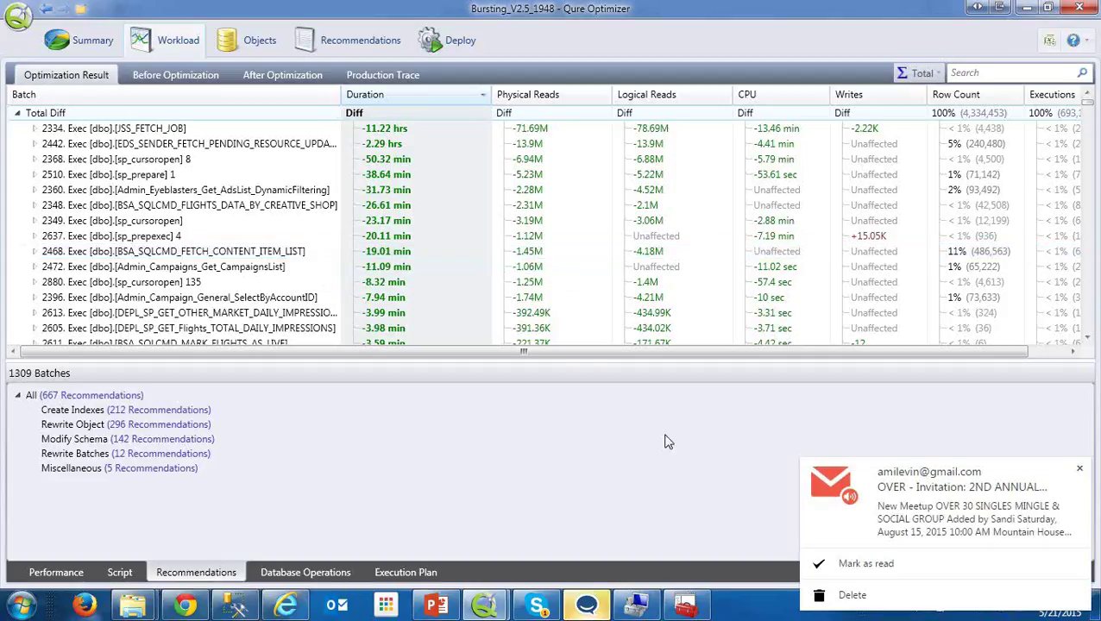
{"action": "left_click", "coordinate": [1078, 468]}
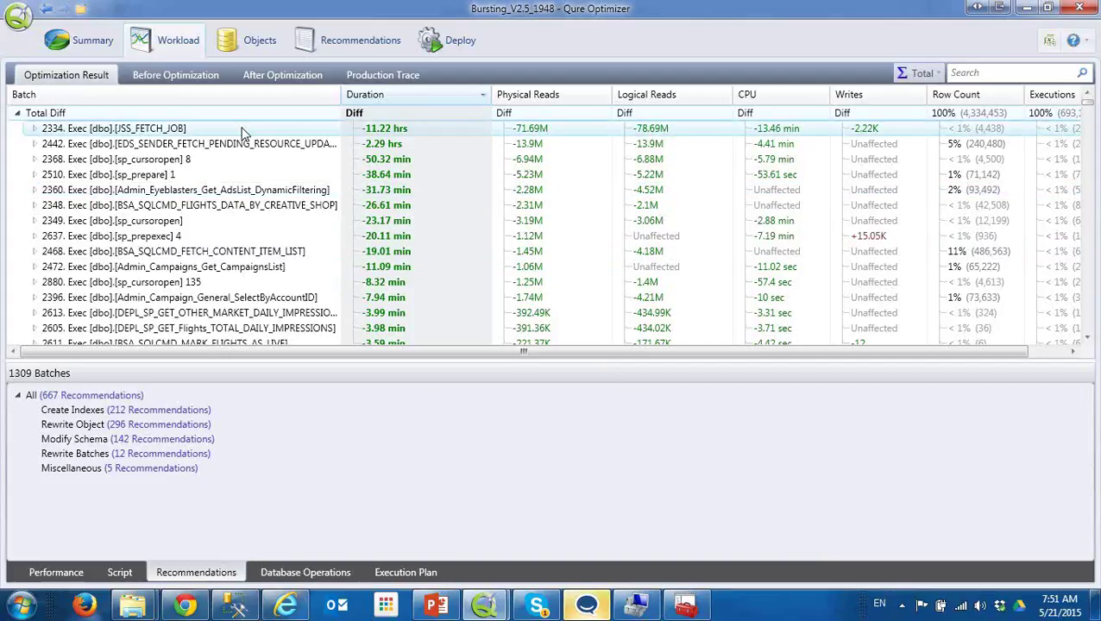
{"action": "left_click_drag", "start_coordinate": [243, 134], "coordinate": [250, 302]}
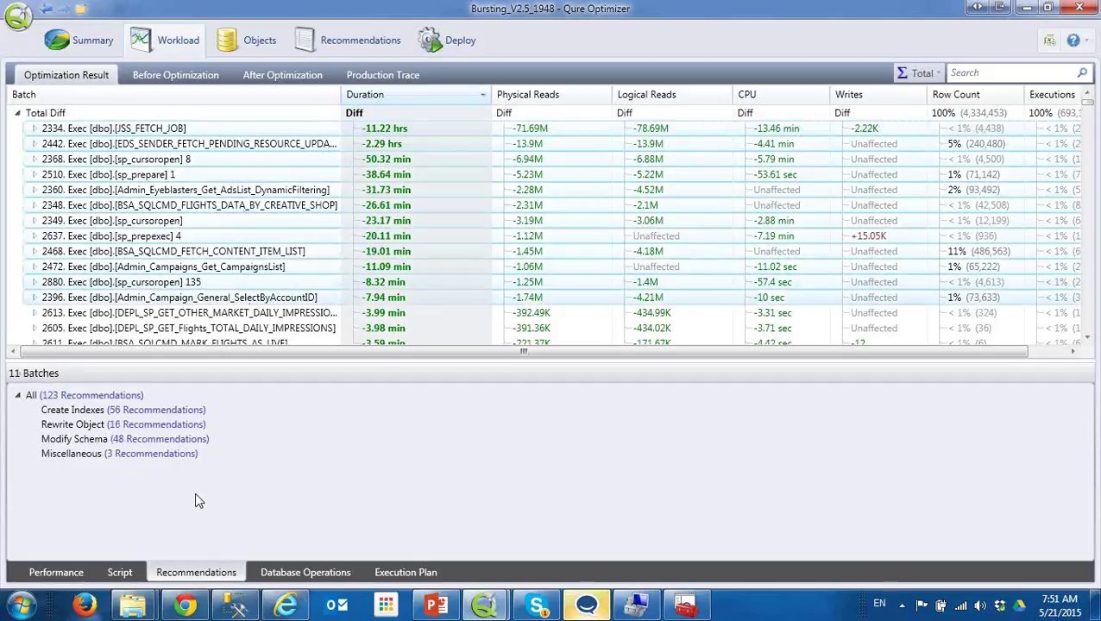
{"action": "left_click", "coordinate": [69, 573]}
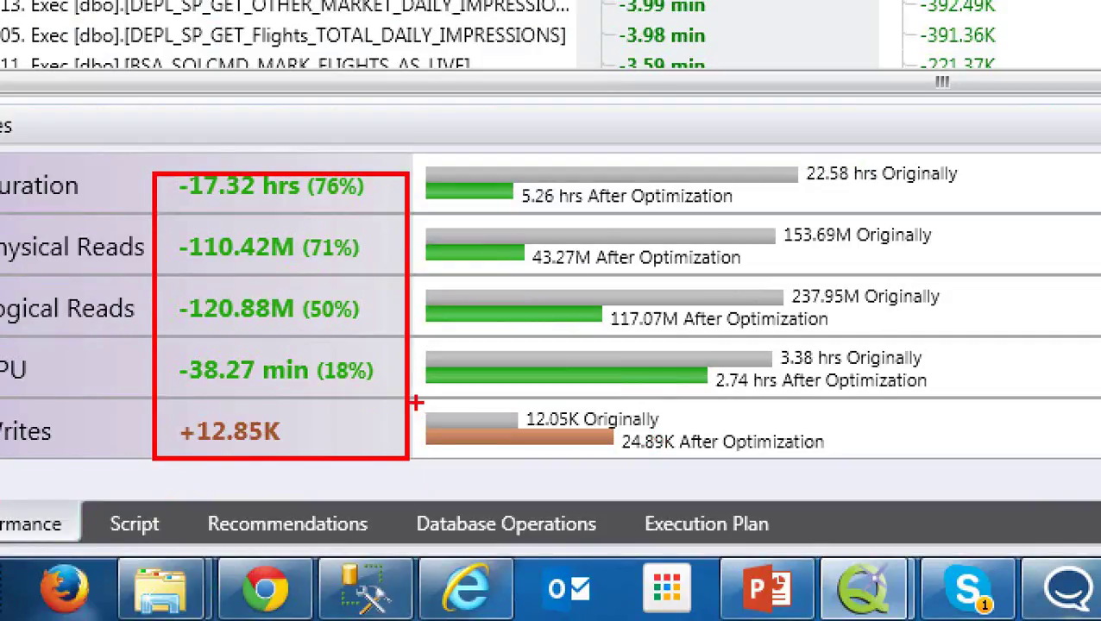
{"action": "left_click_drag", "start_coordinate": [415, 406], "coordinate": [844, 457]}
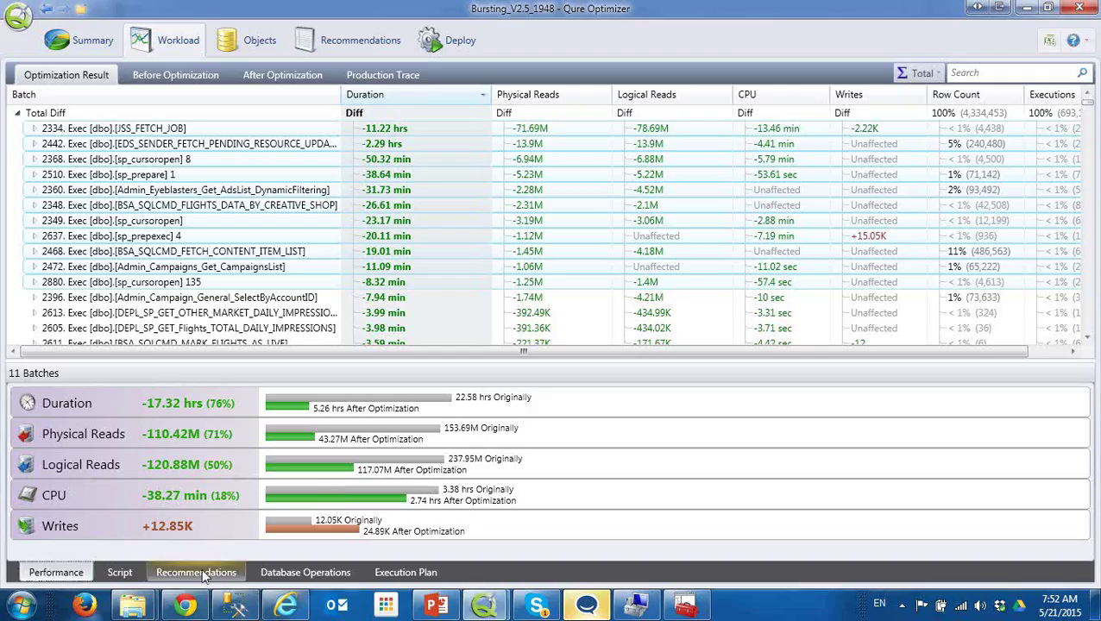
List all recommendations for the selected batches, select every one of them and preview the combined apply script
{"action": "left_click", "coordinate": [198, 573]}
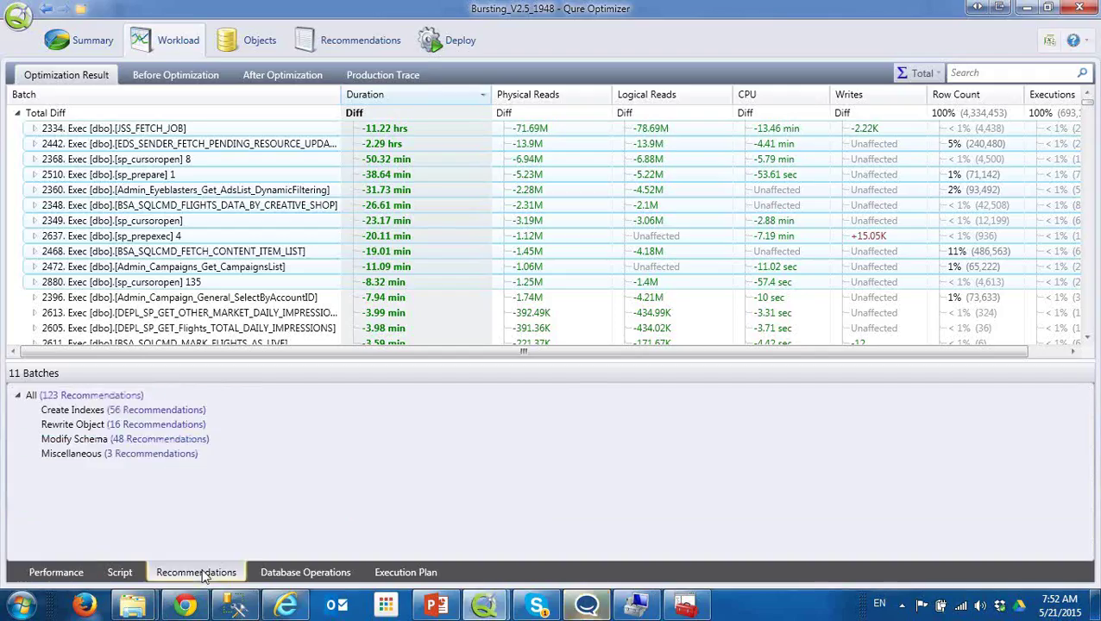
{"action": "left_click", "coordinate": [92, 397]}
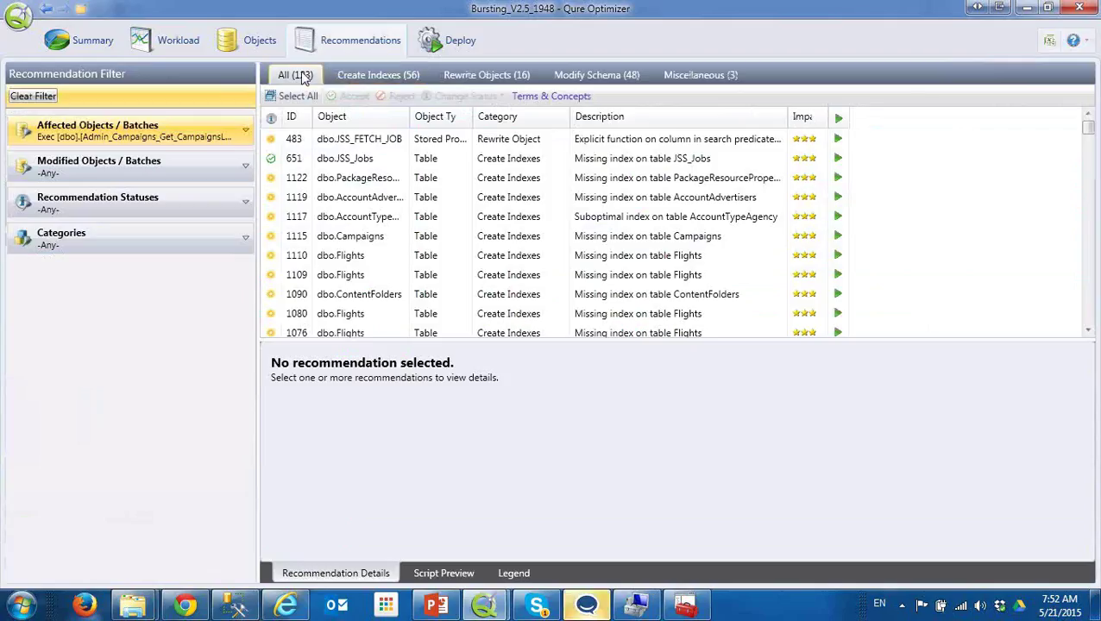
{"action": "left_click", "coordinate": [443, 573]}
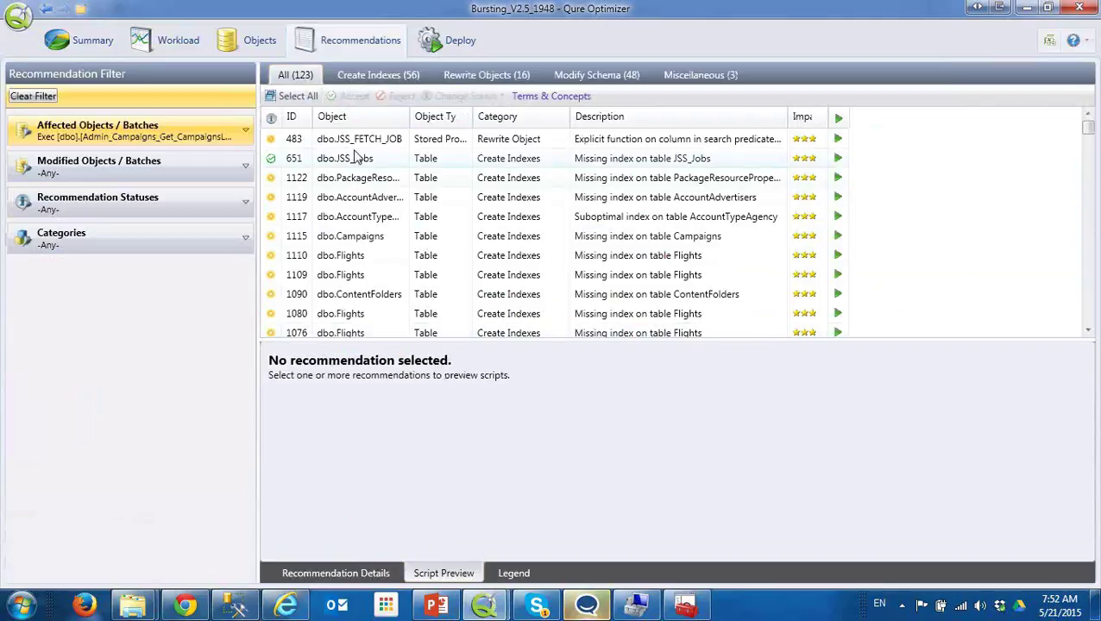
{"action": "left_click", "coordinate": [298, 96]}
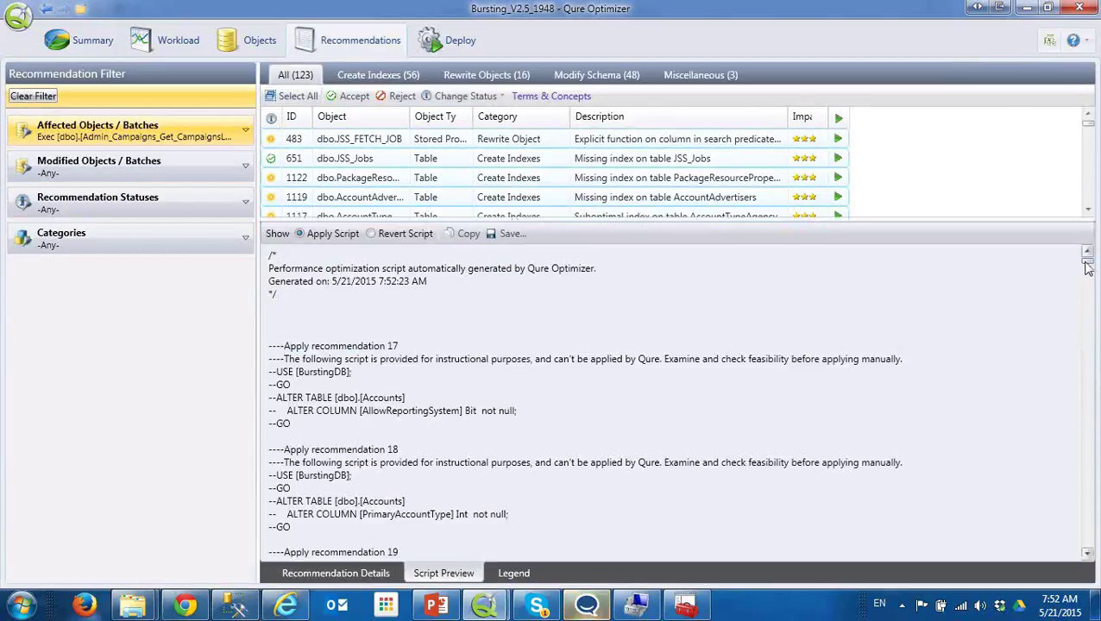
{"action": "mouse_move", "coordinate": [1087, 269]}
{"action": "left_mouse_down"}
{"action": "mouse_move", "coordinate": [1088, 402]}
{"action": "mouse_move", "coordinate": [1090, 265]}
{"action": "left_mouse_up"}
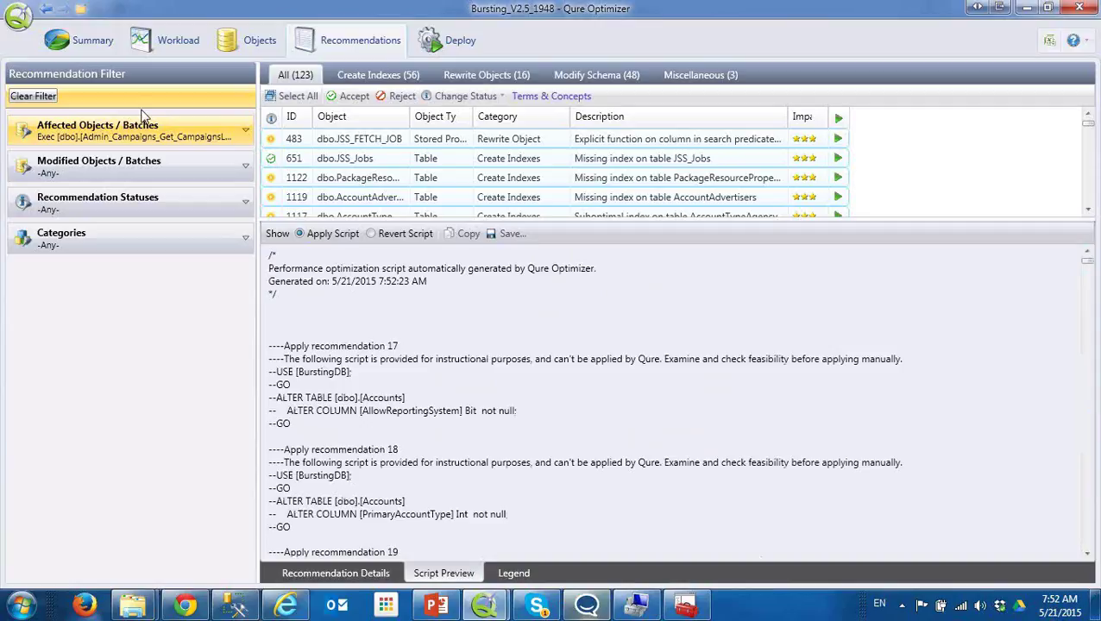
Return to the optimization summary, switch to the PowerPoint presentation and start the slide show from slide 9, Qure Results – Sample of 100 Databases
{"action": "left_click", "coordinate": [87, 44]}
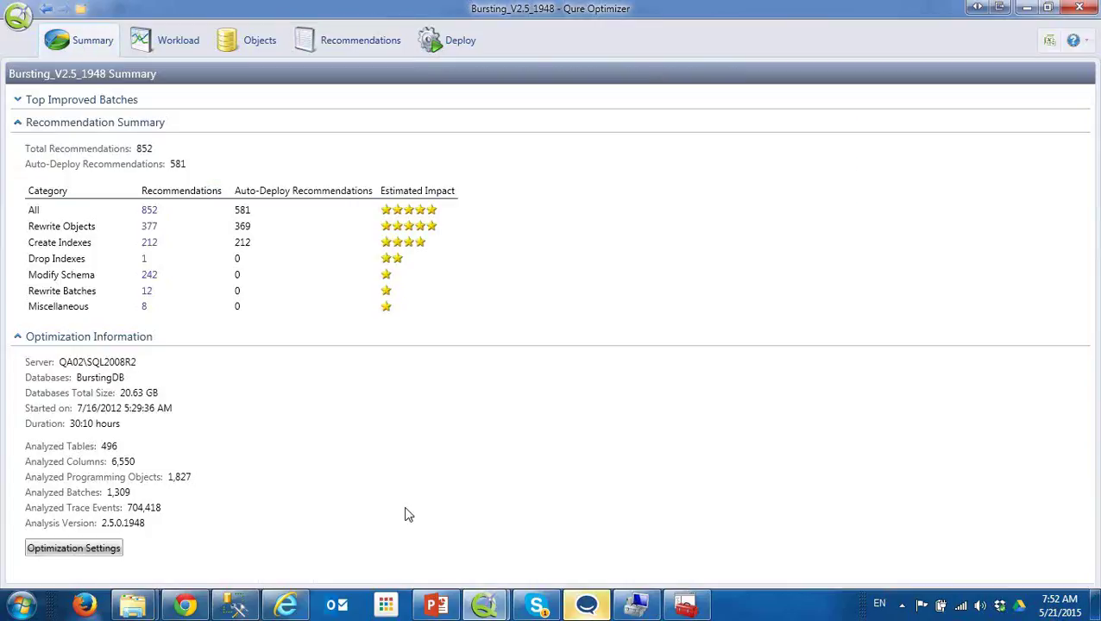
{"action": "left_click", "coordinate": [442, 604]}
{"action": "left_click", "coordinate": [86, 487]}
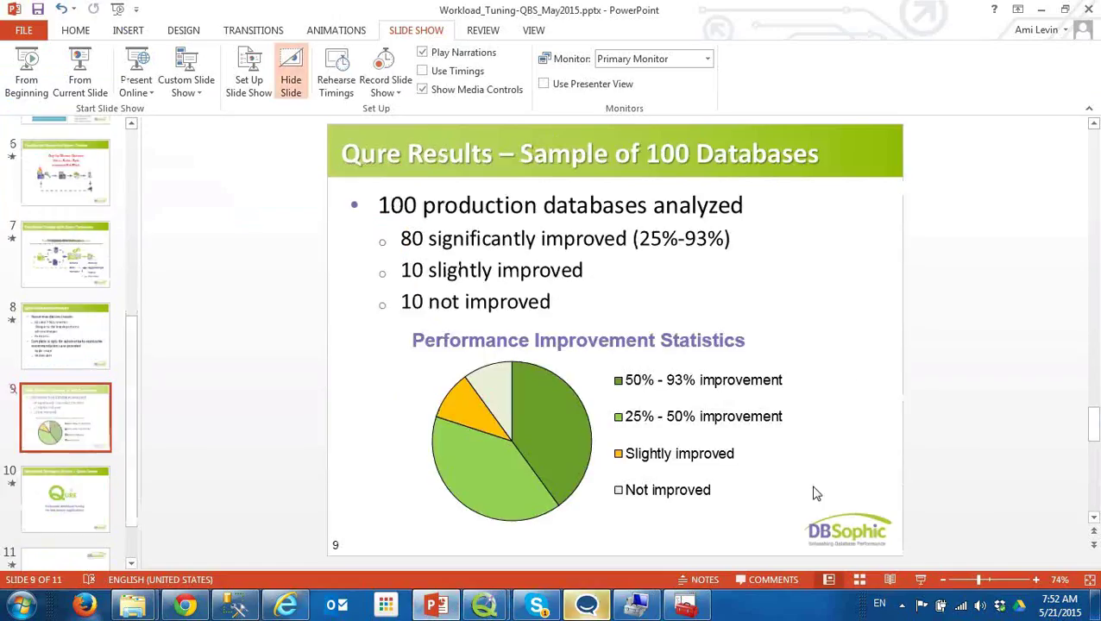
{"action": "left_click", "coordinate": [921, 582]}
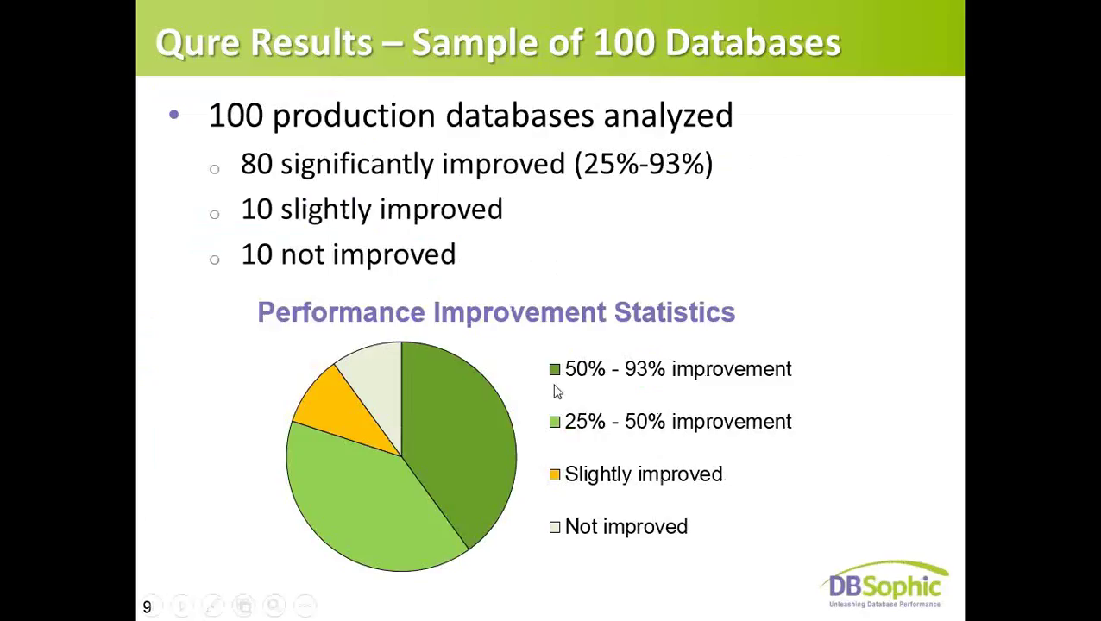